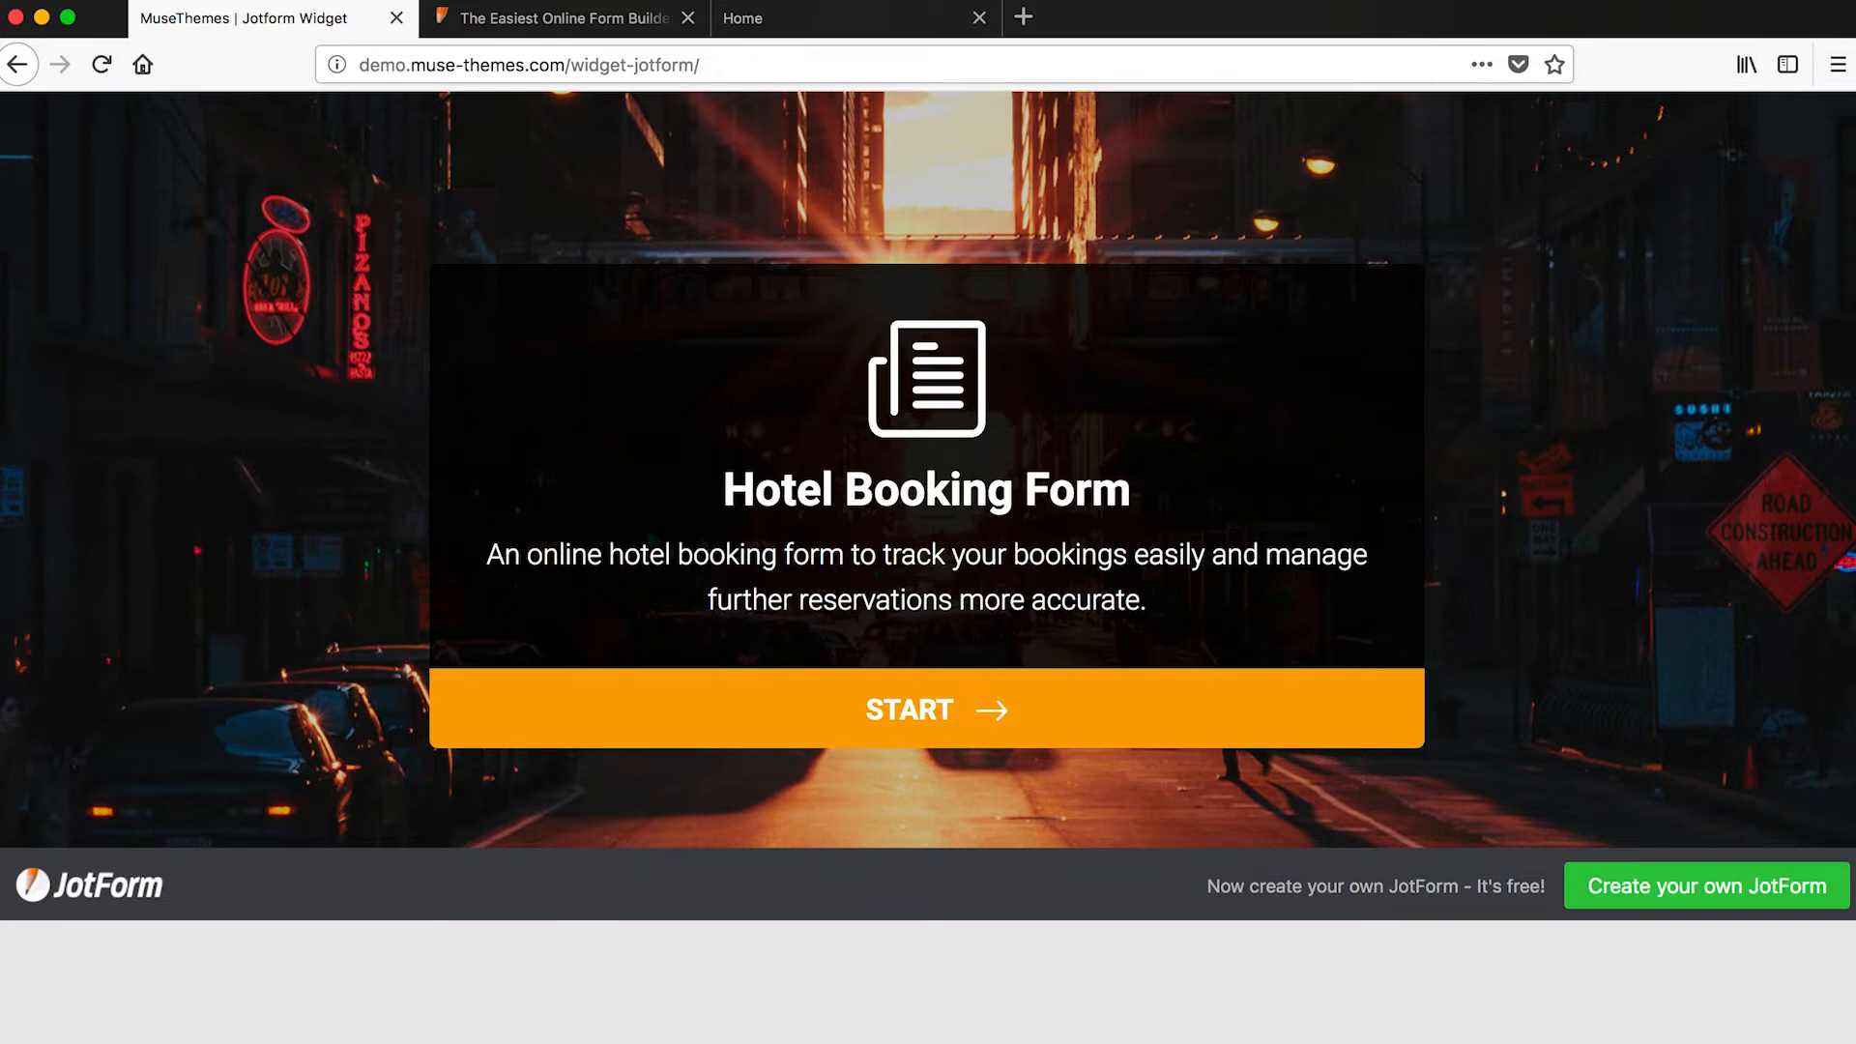
- Advance the Hotel Booking Form demo past its start and reservation slides to the First and Last Name fields
click(908, 710)
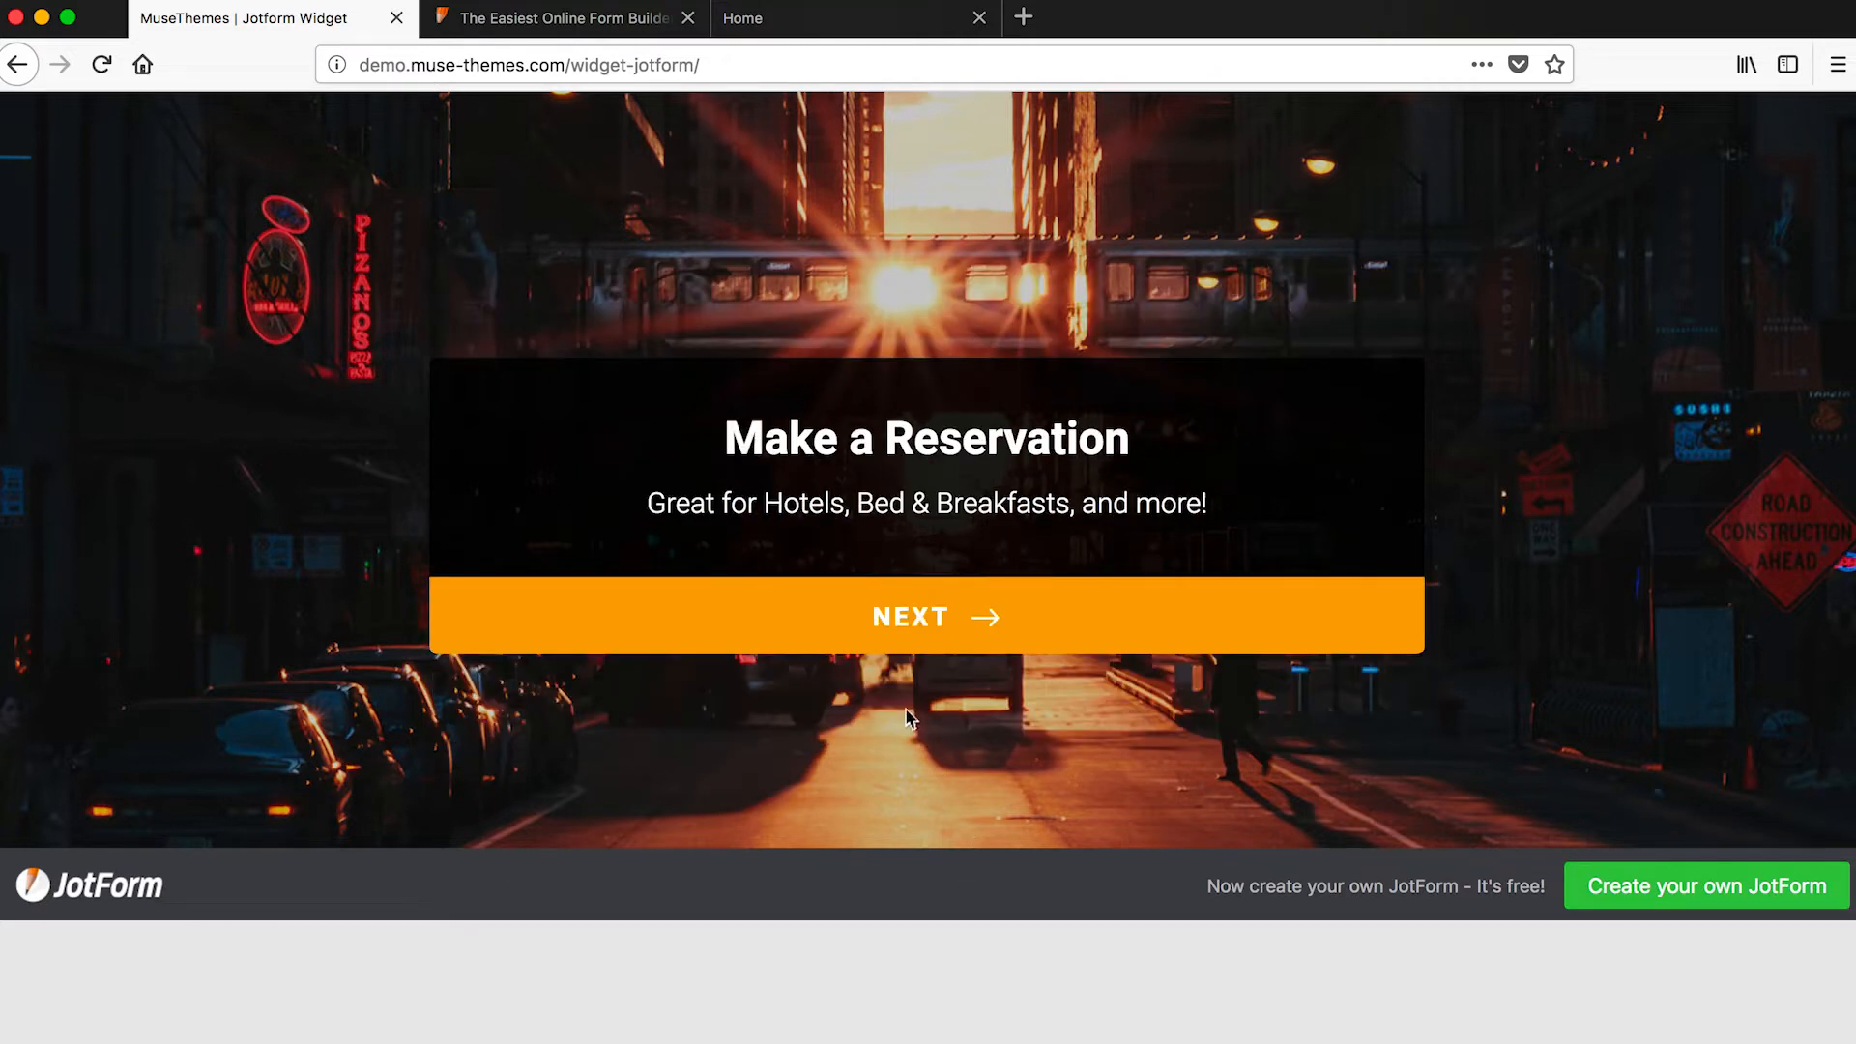
click(906, 624)
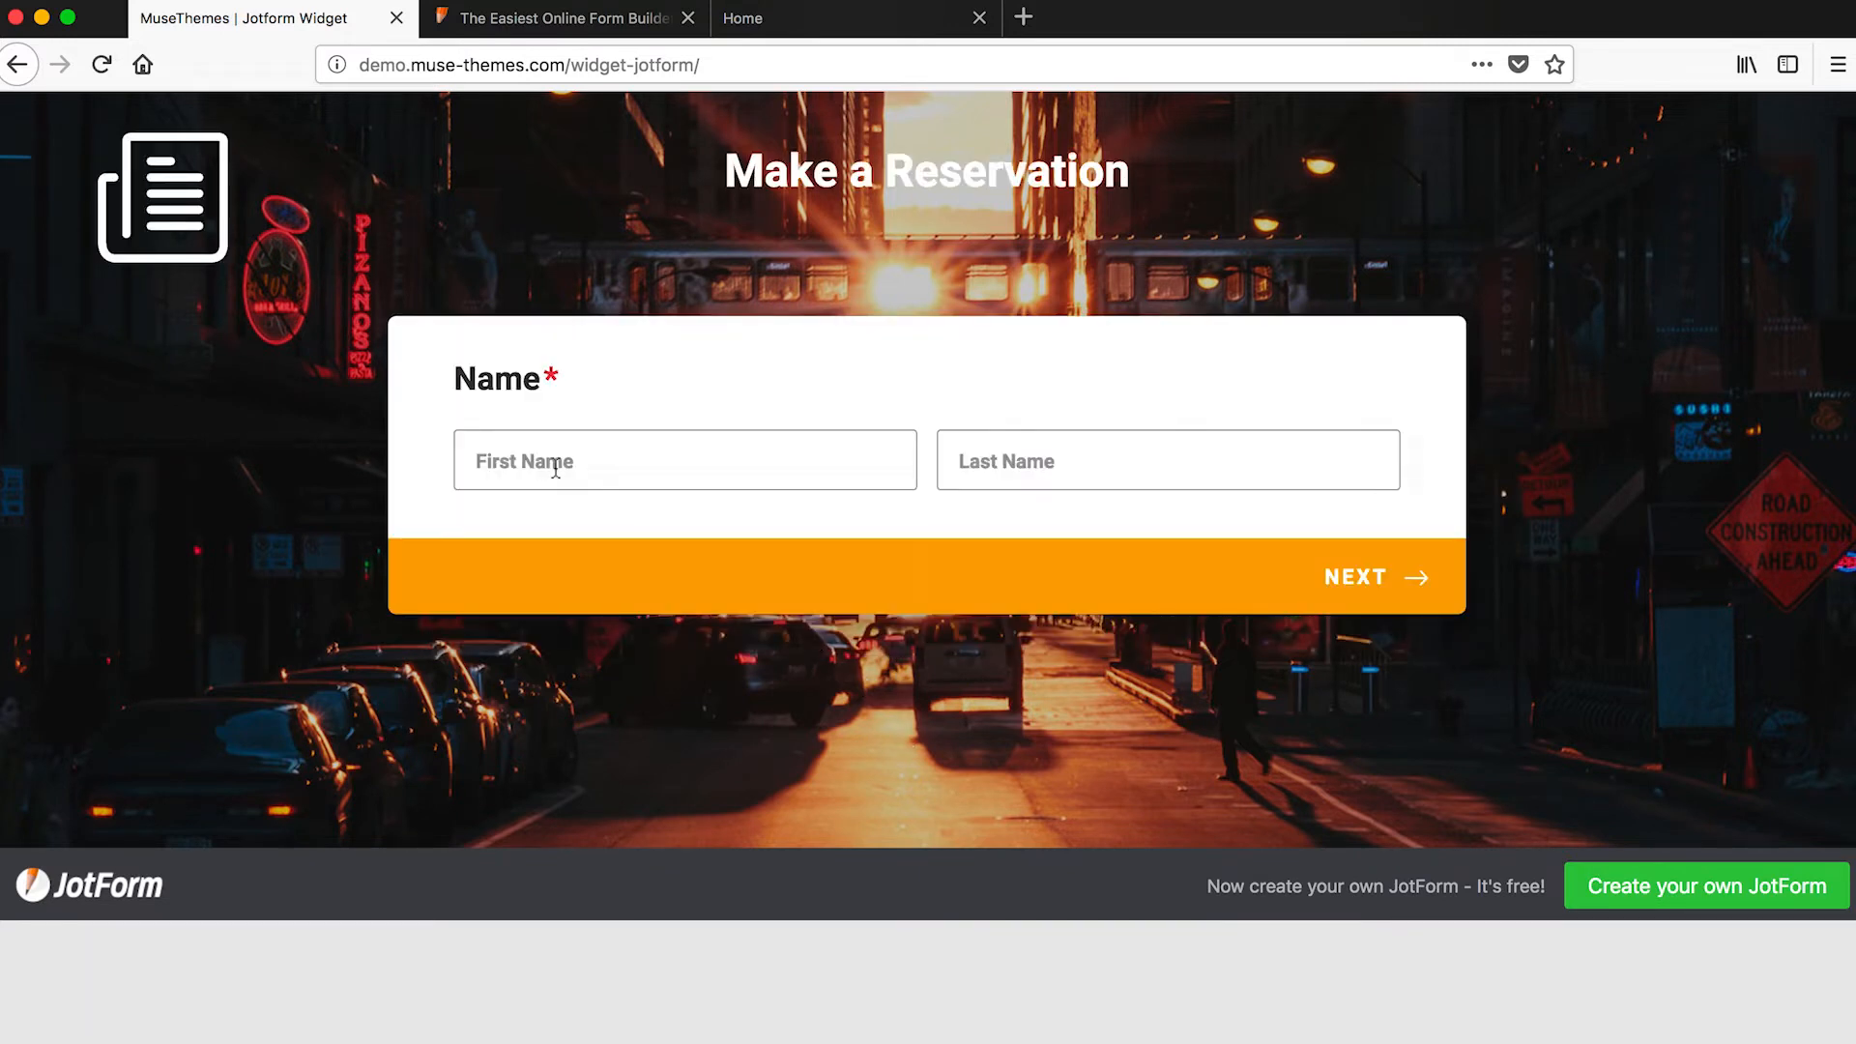
click(542, 466)
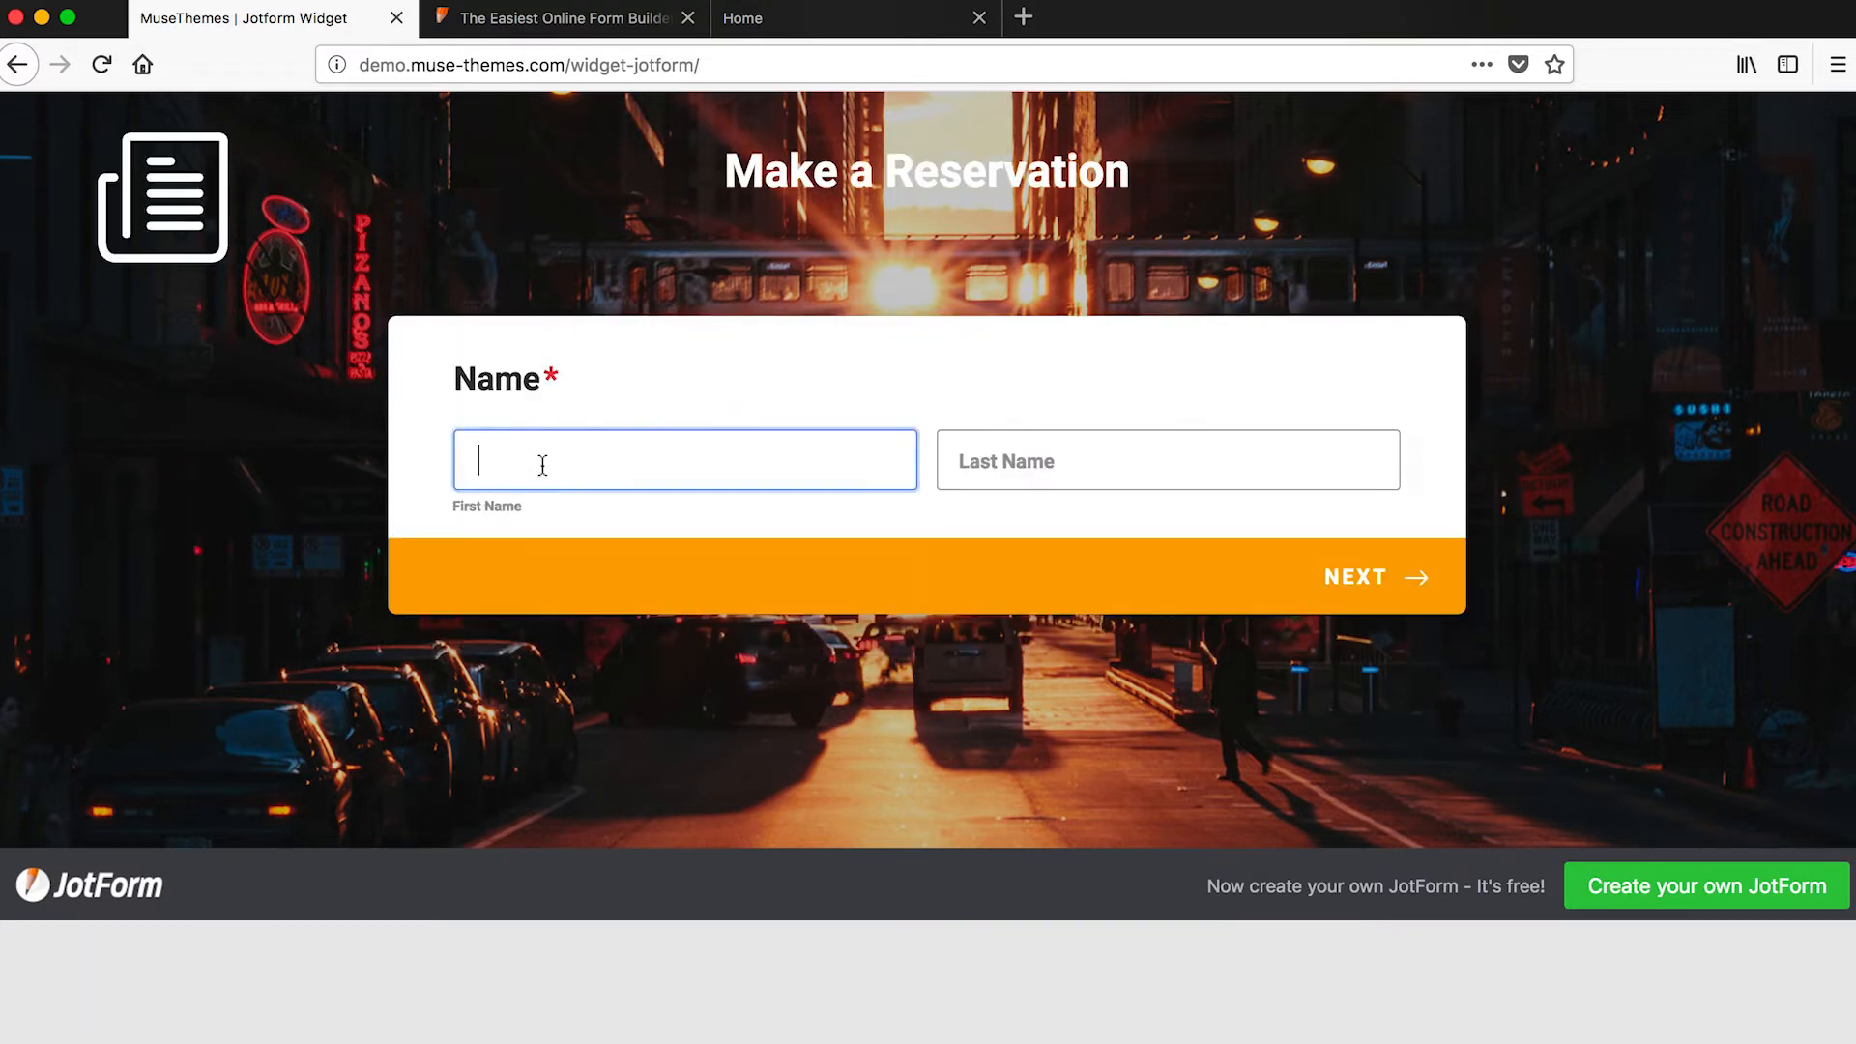
click(1051, 466)
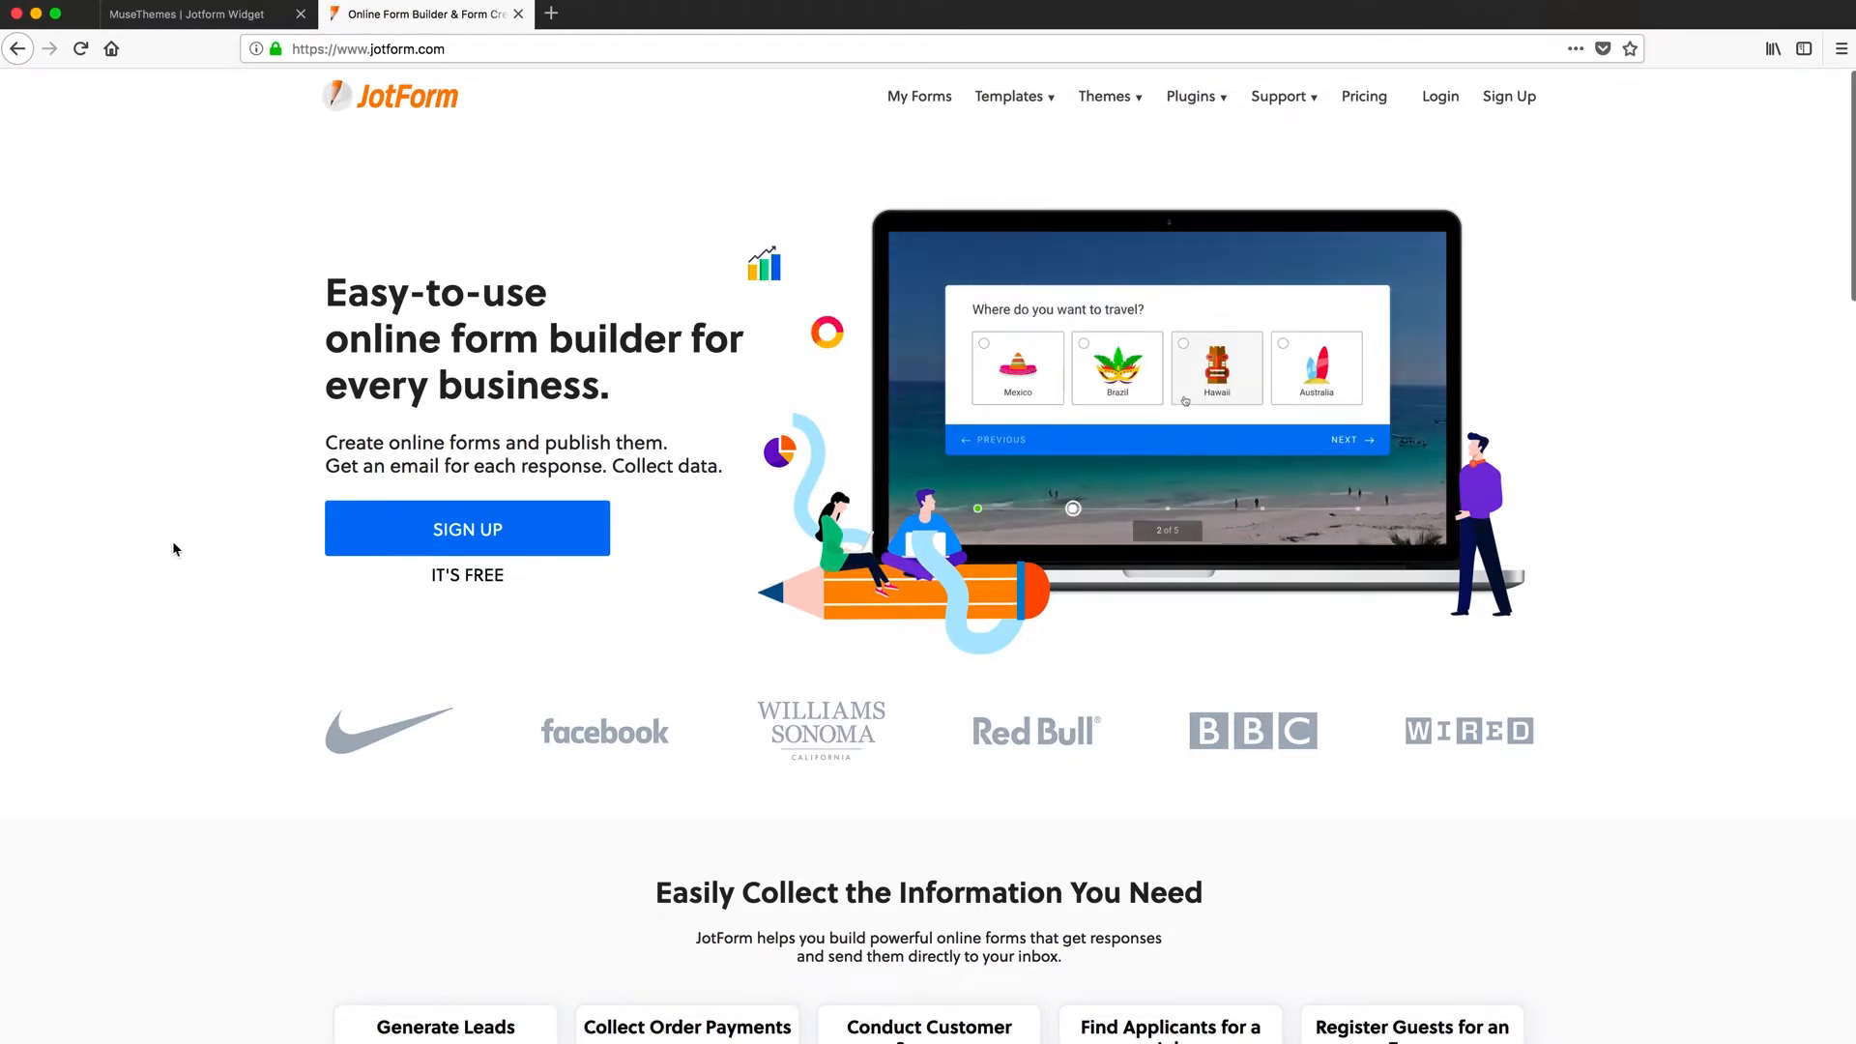
scroll(174, 548, down, 6)
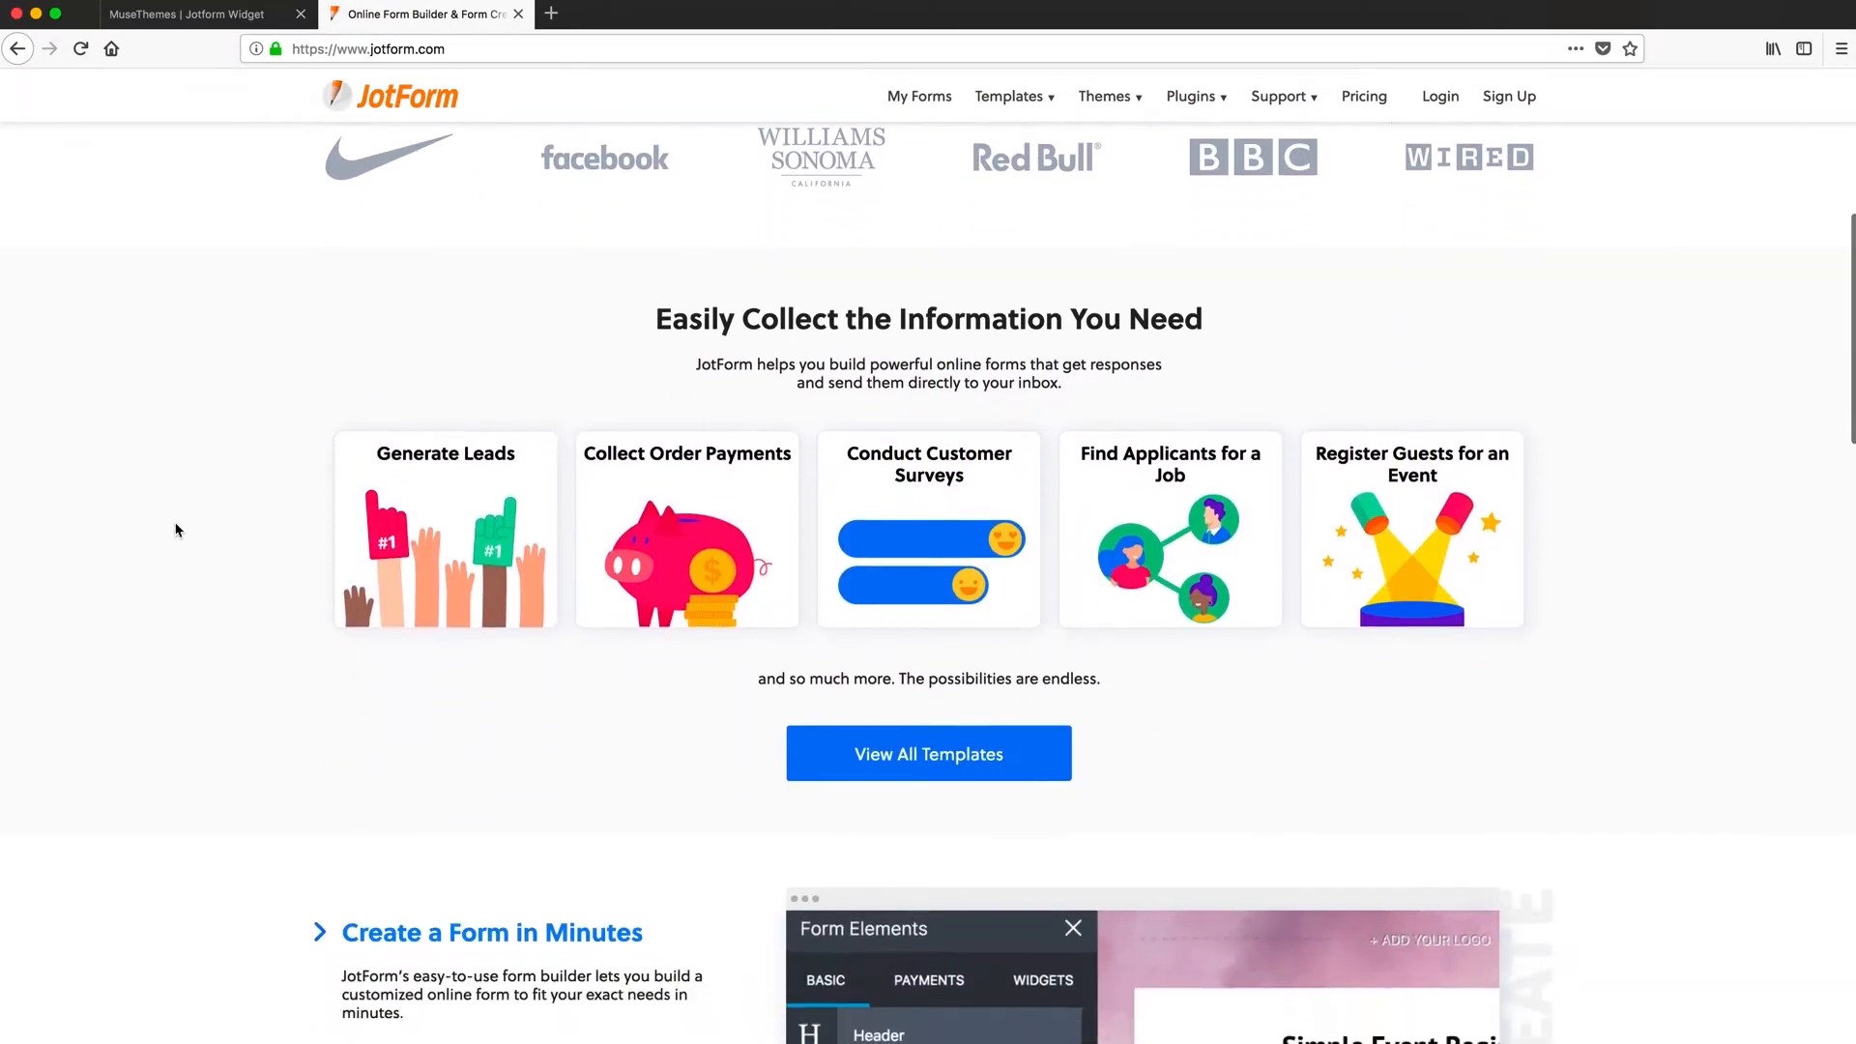
scroll(176, 529, down, 2)
scroll(176, 529, down, 1)
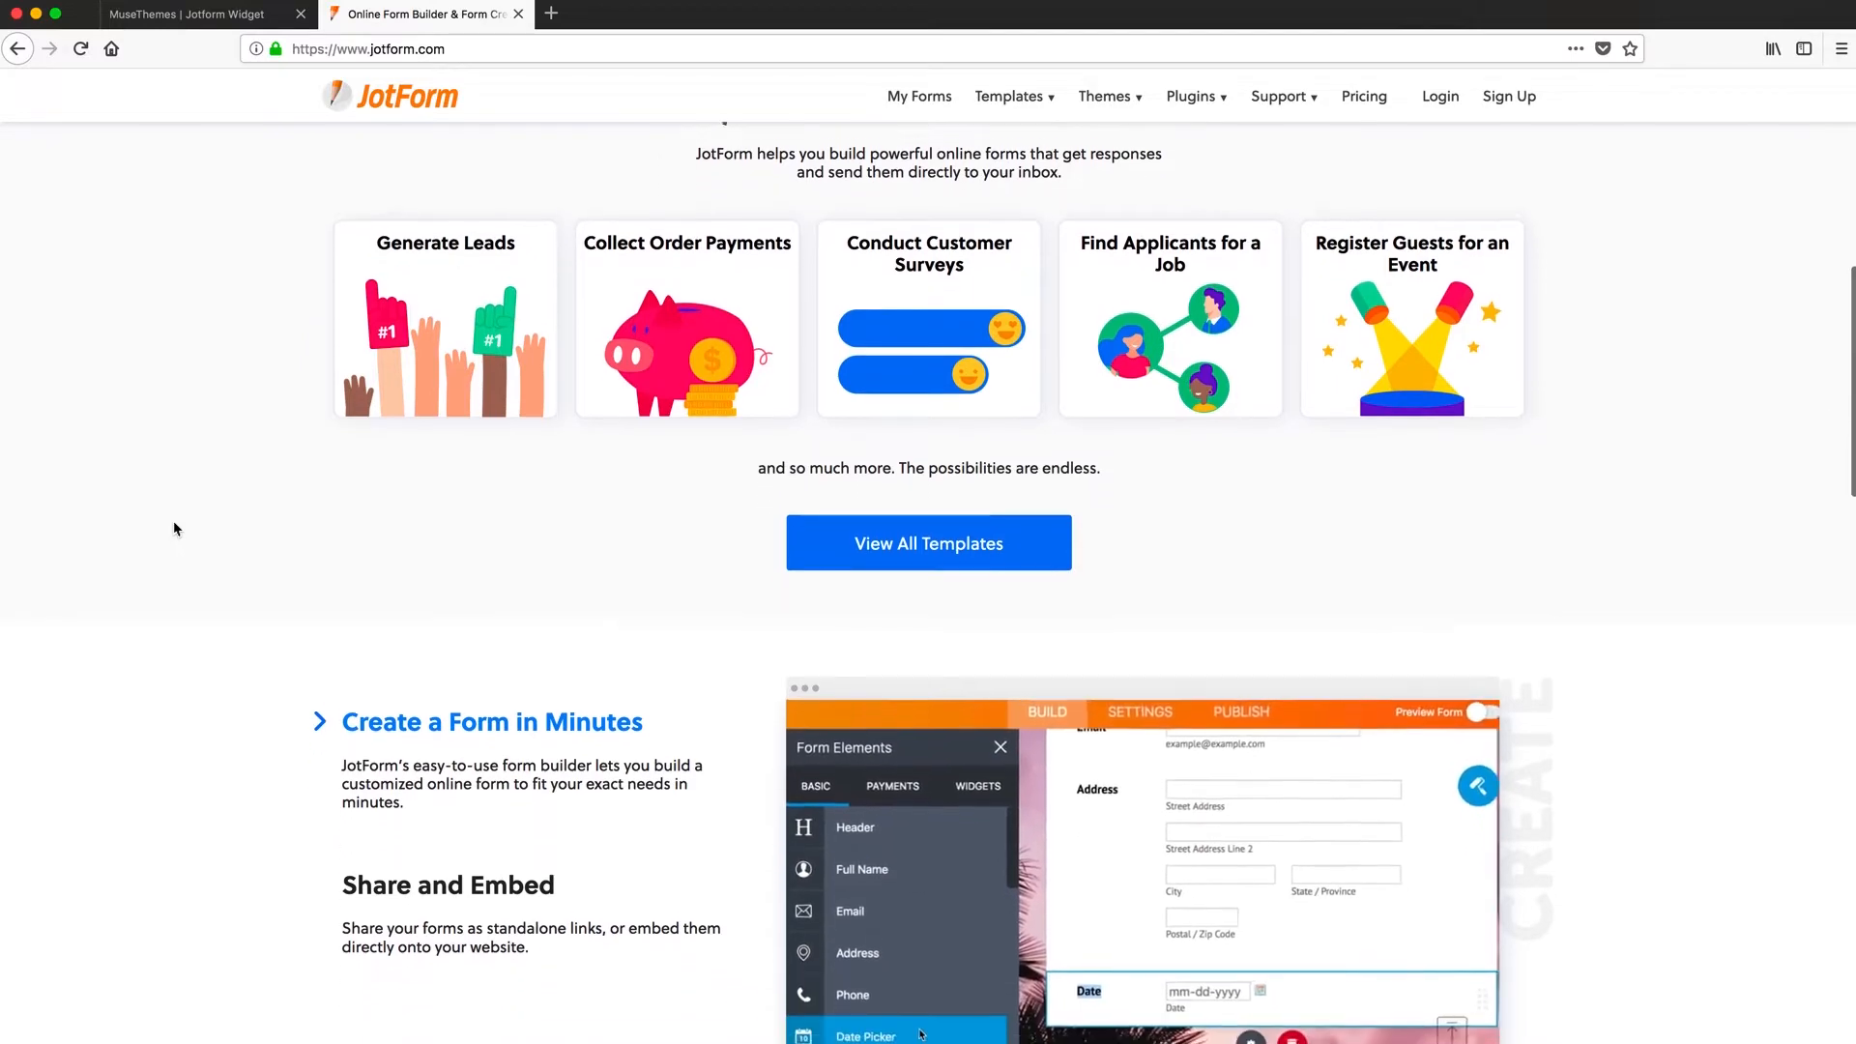
scroll(176, 529, down, 4)
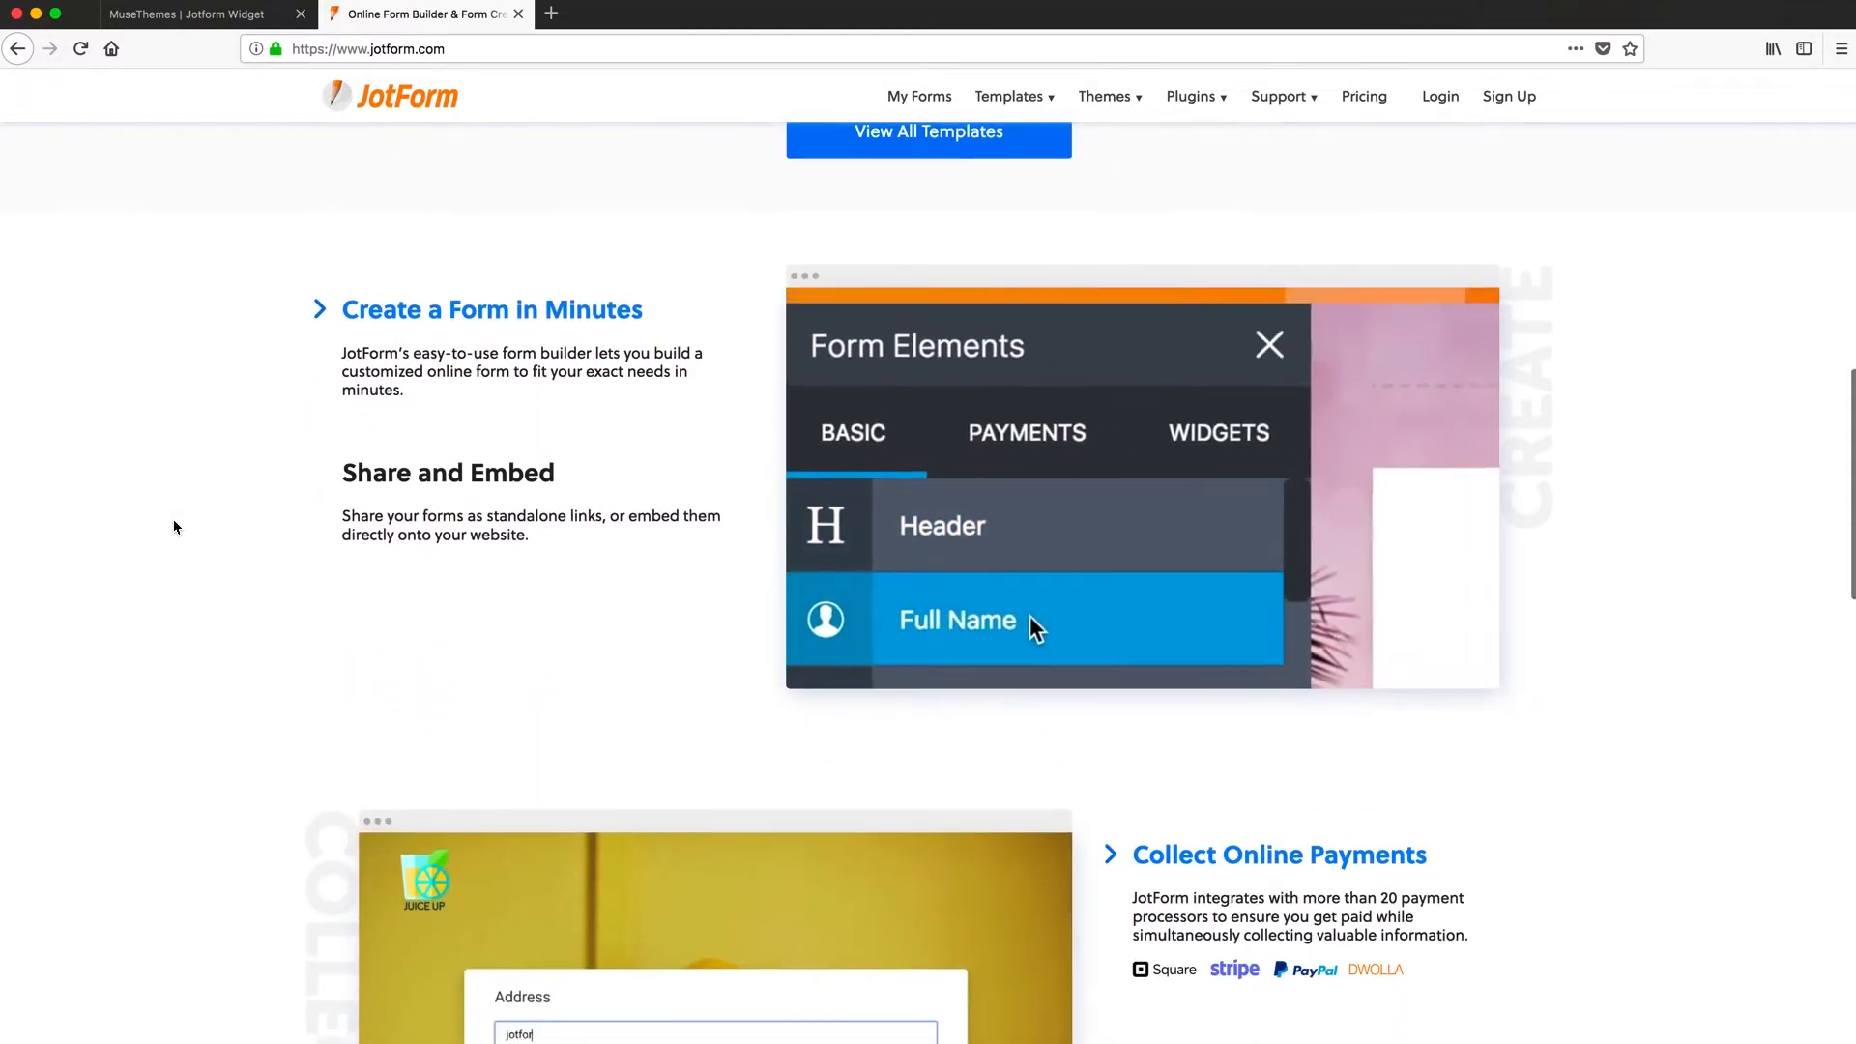
scroll(174, 526, down, 2)
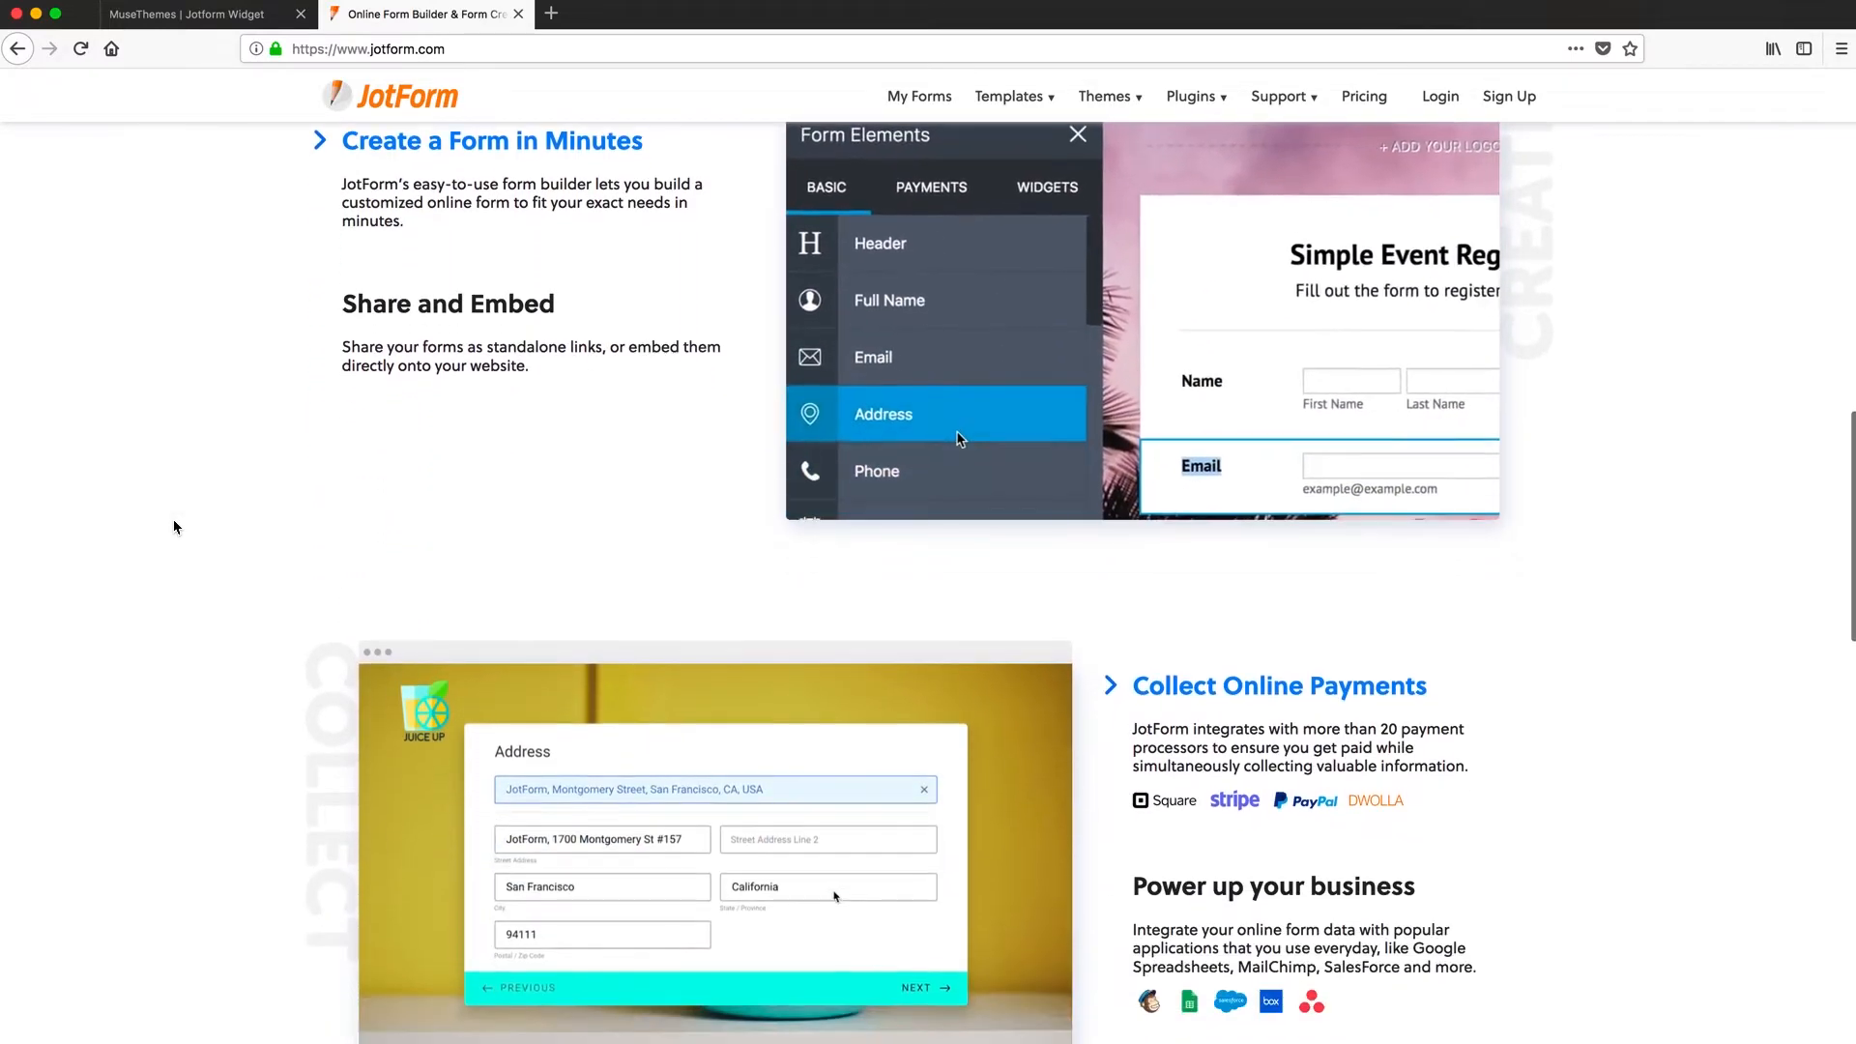
scroll(174, 527, down, 5)
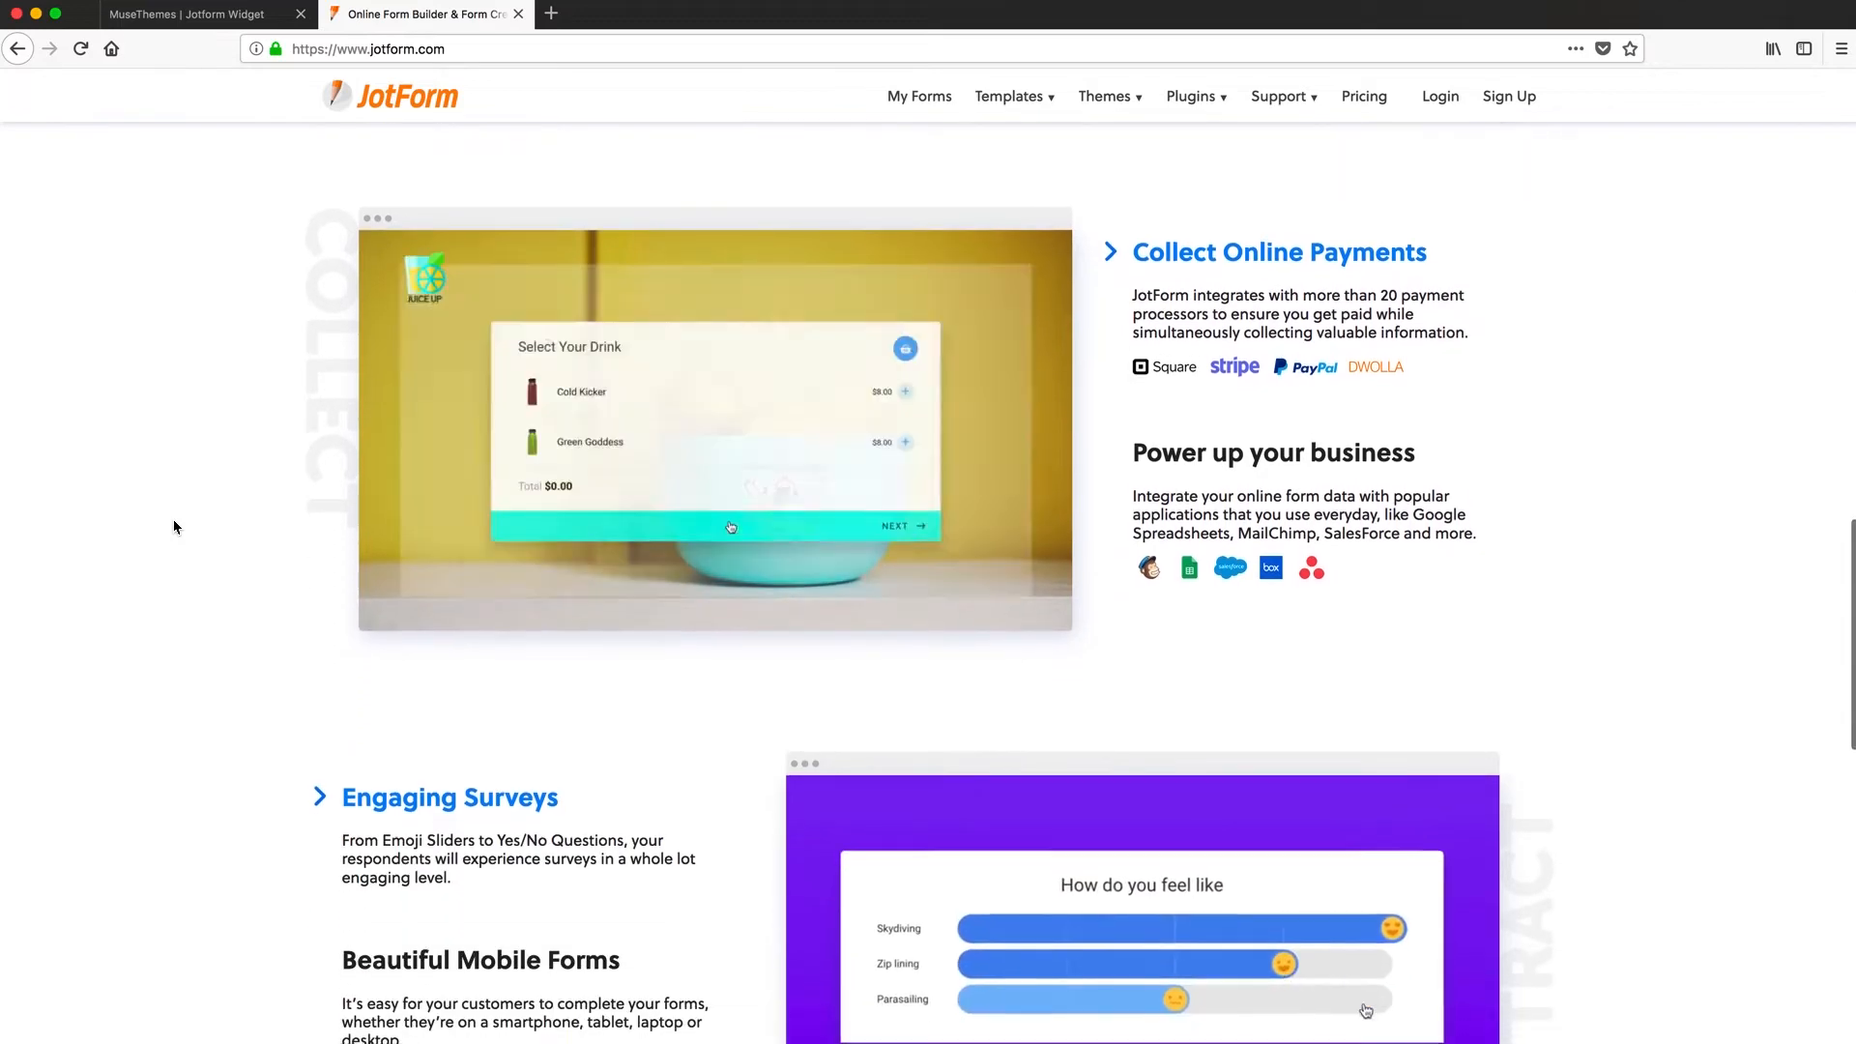
scroll(173, 526, down, 2)
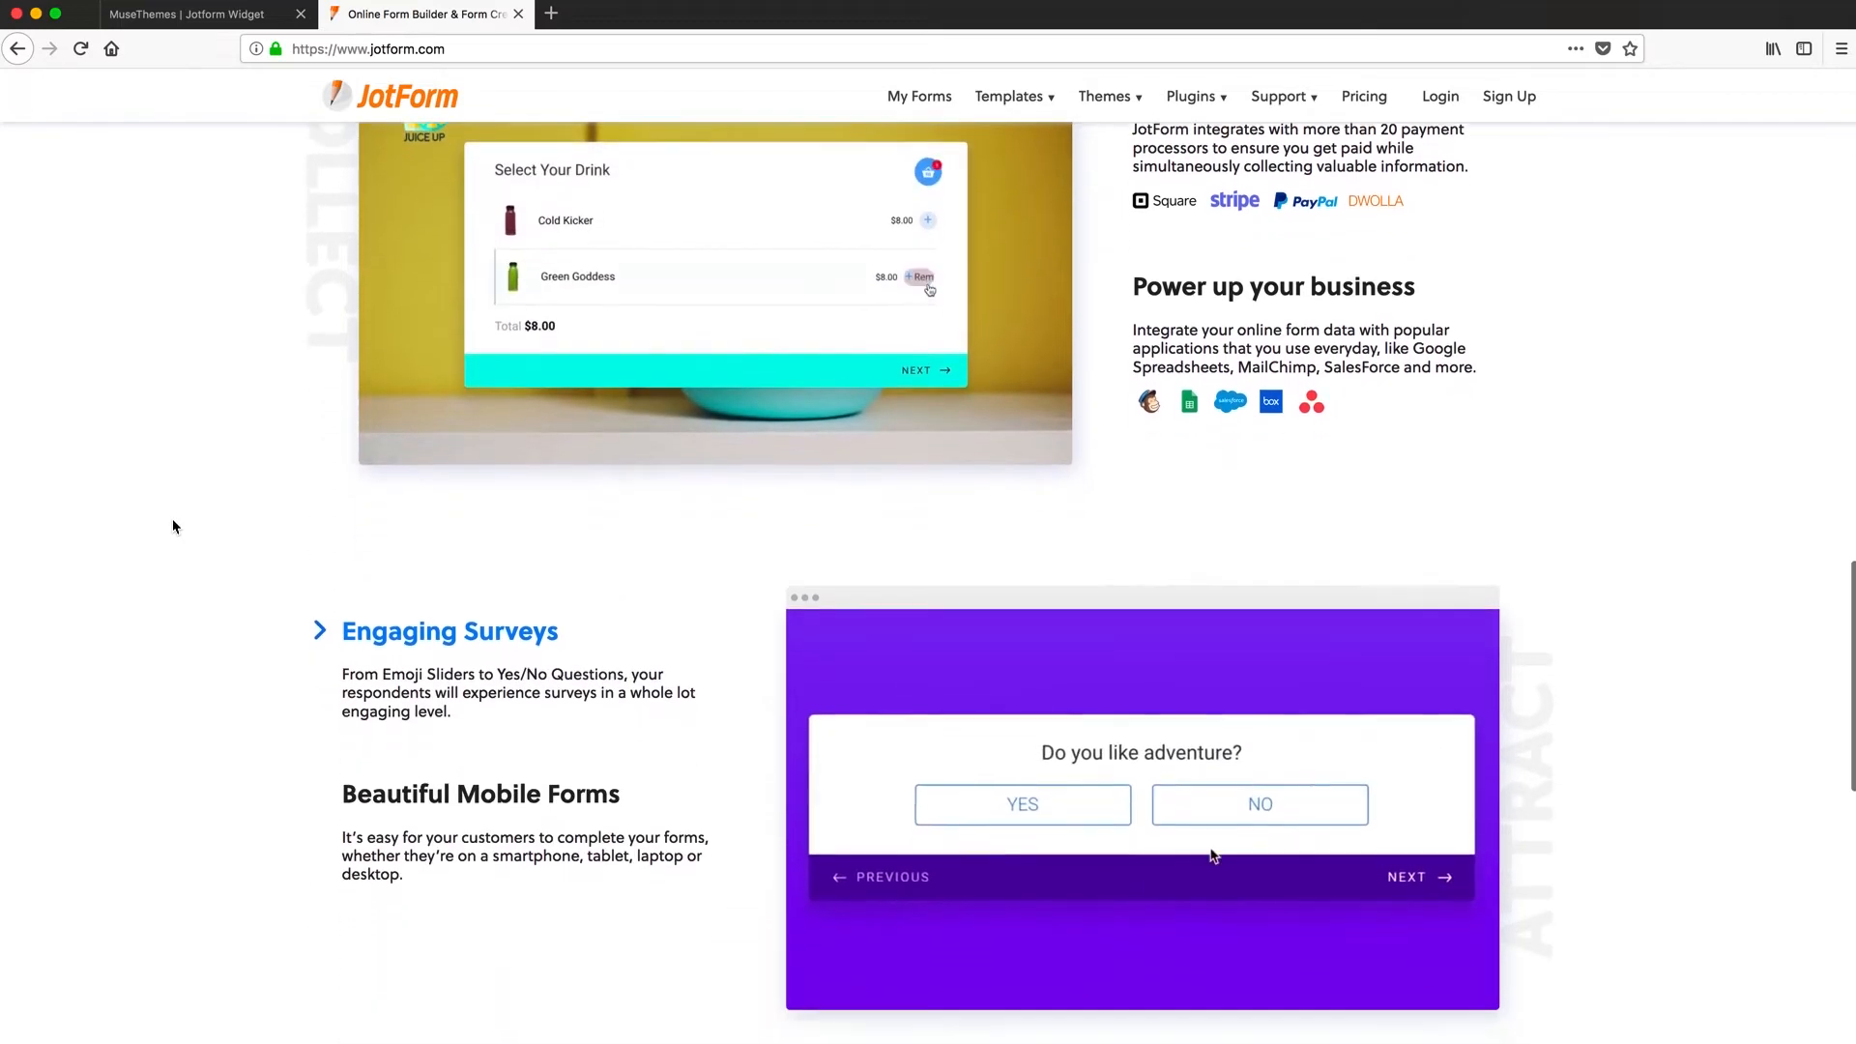
scroll(173, 526, down, 4)
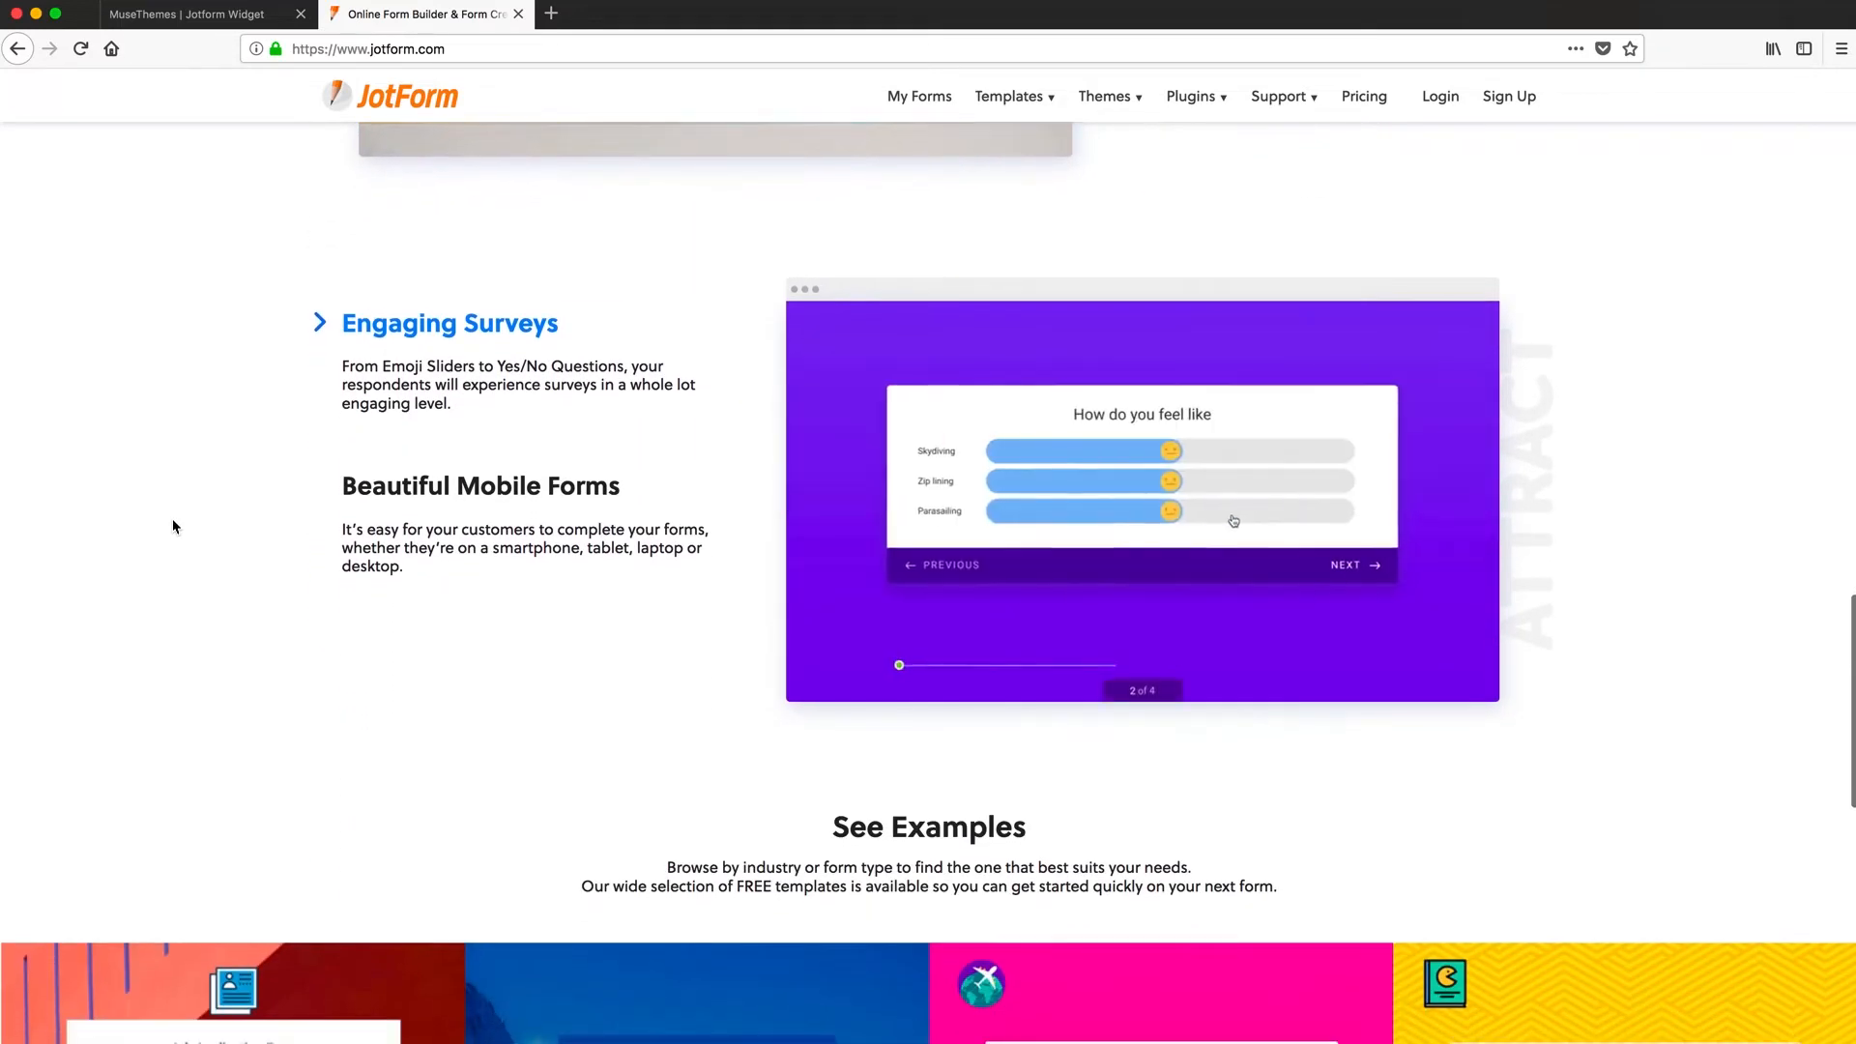
scroll(173, 526, down, 6)
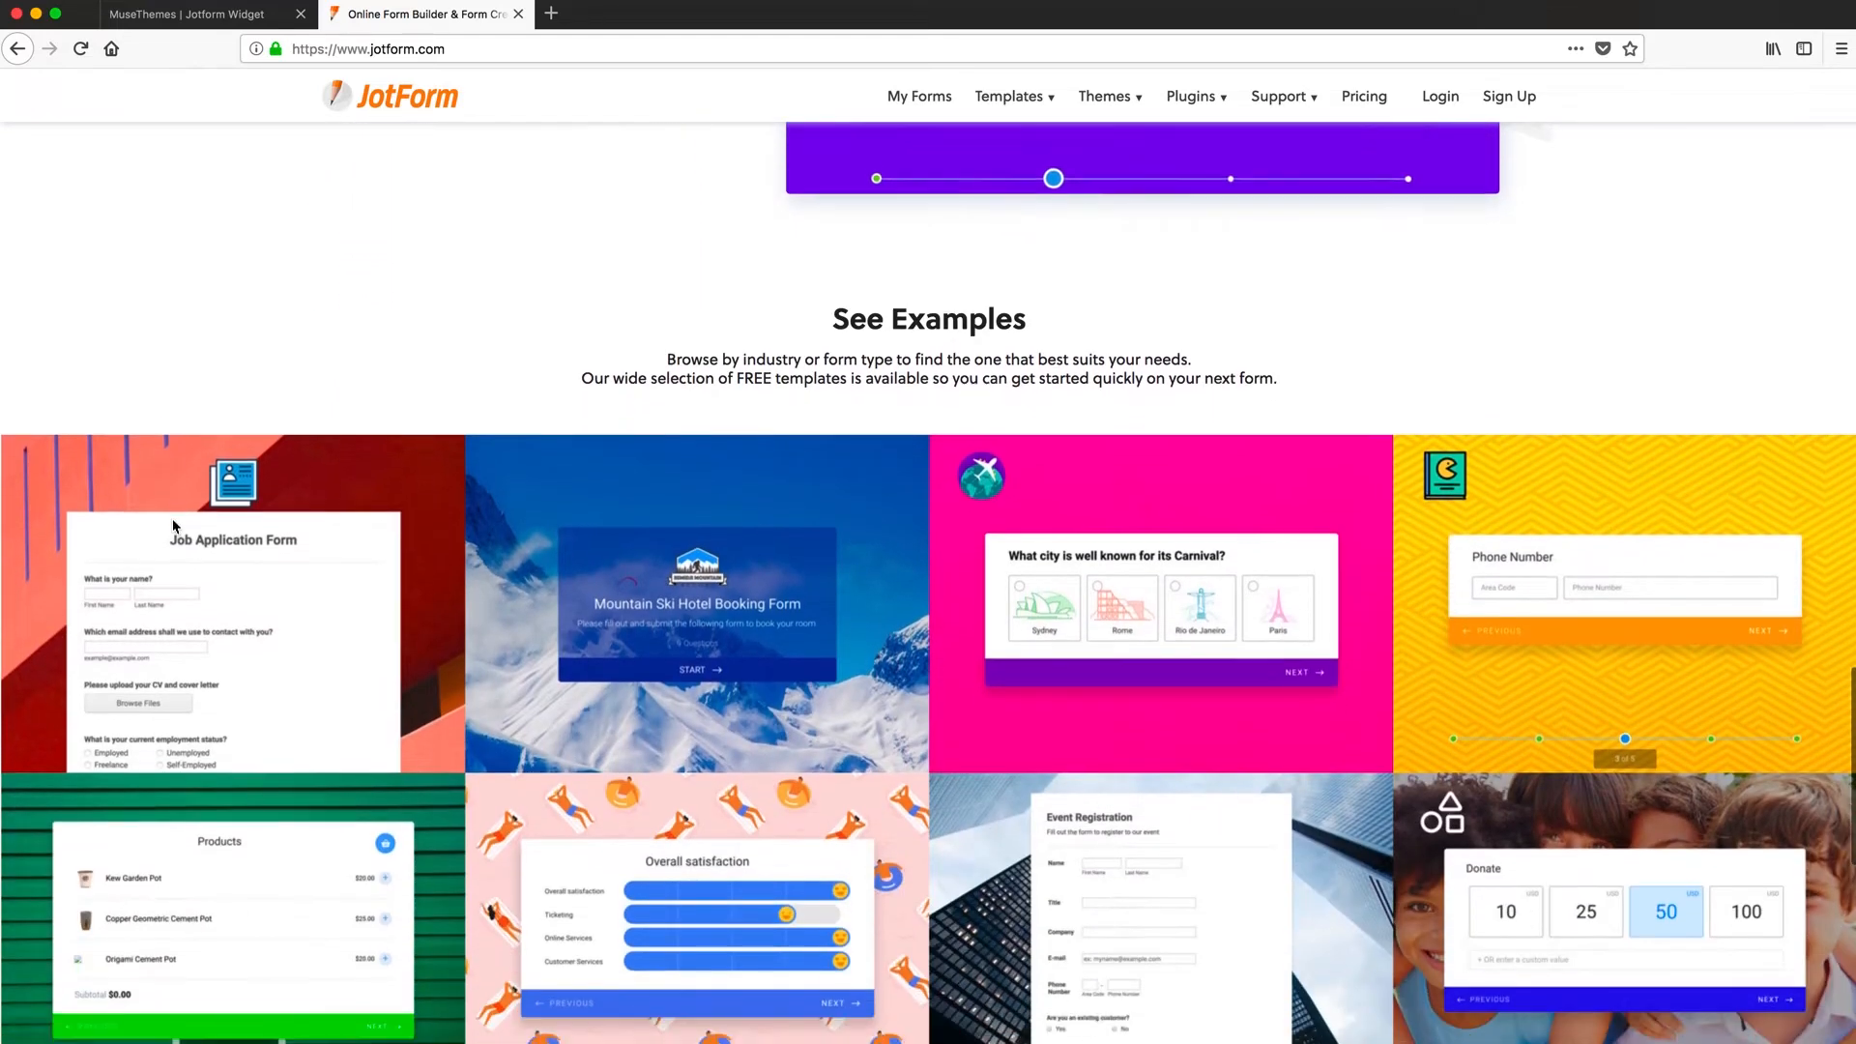
scroll(173, 526, down, 4)
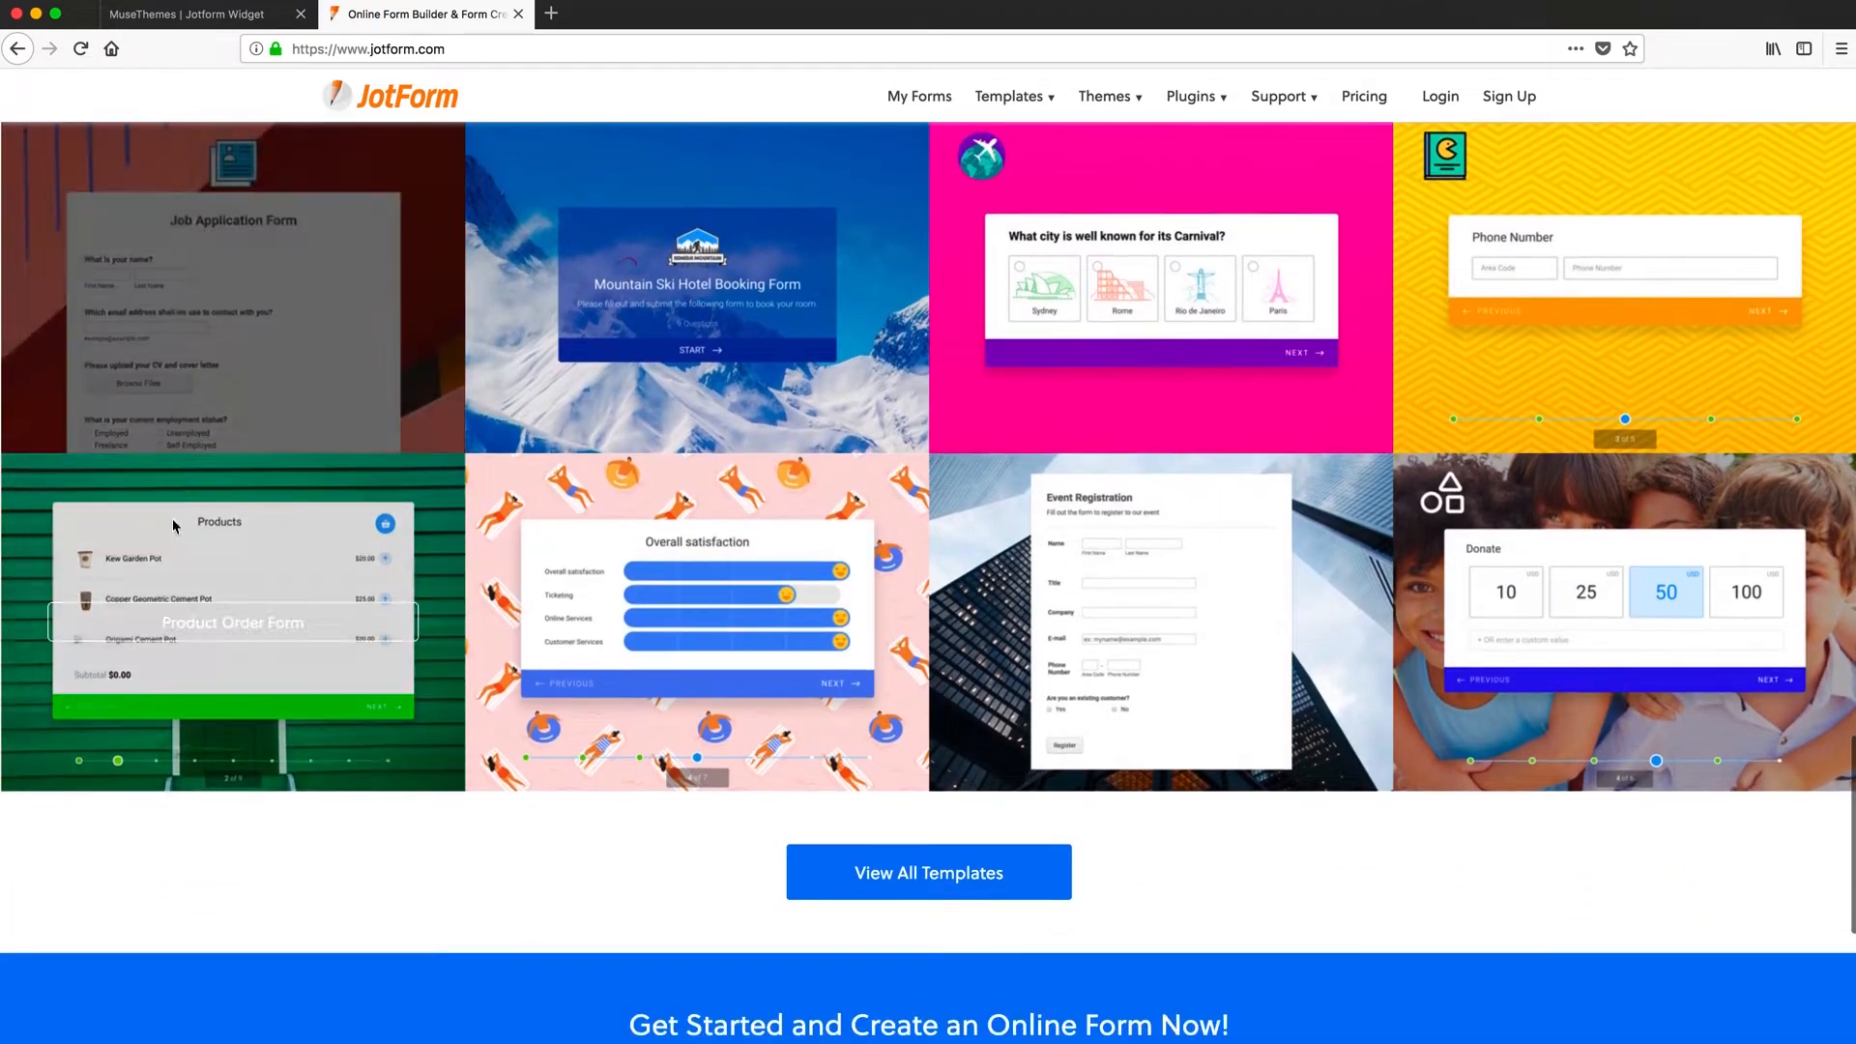
scroll(189, 527, down, 4)
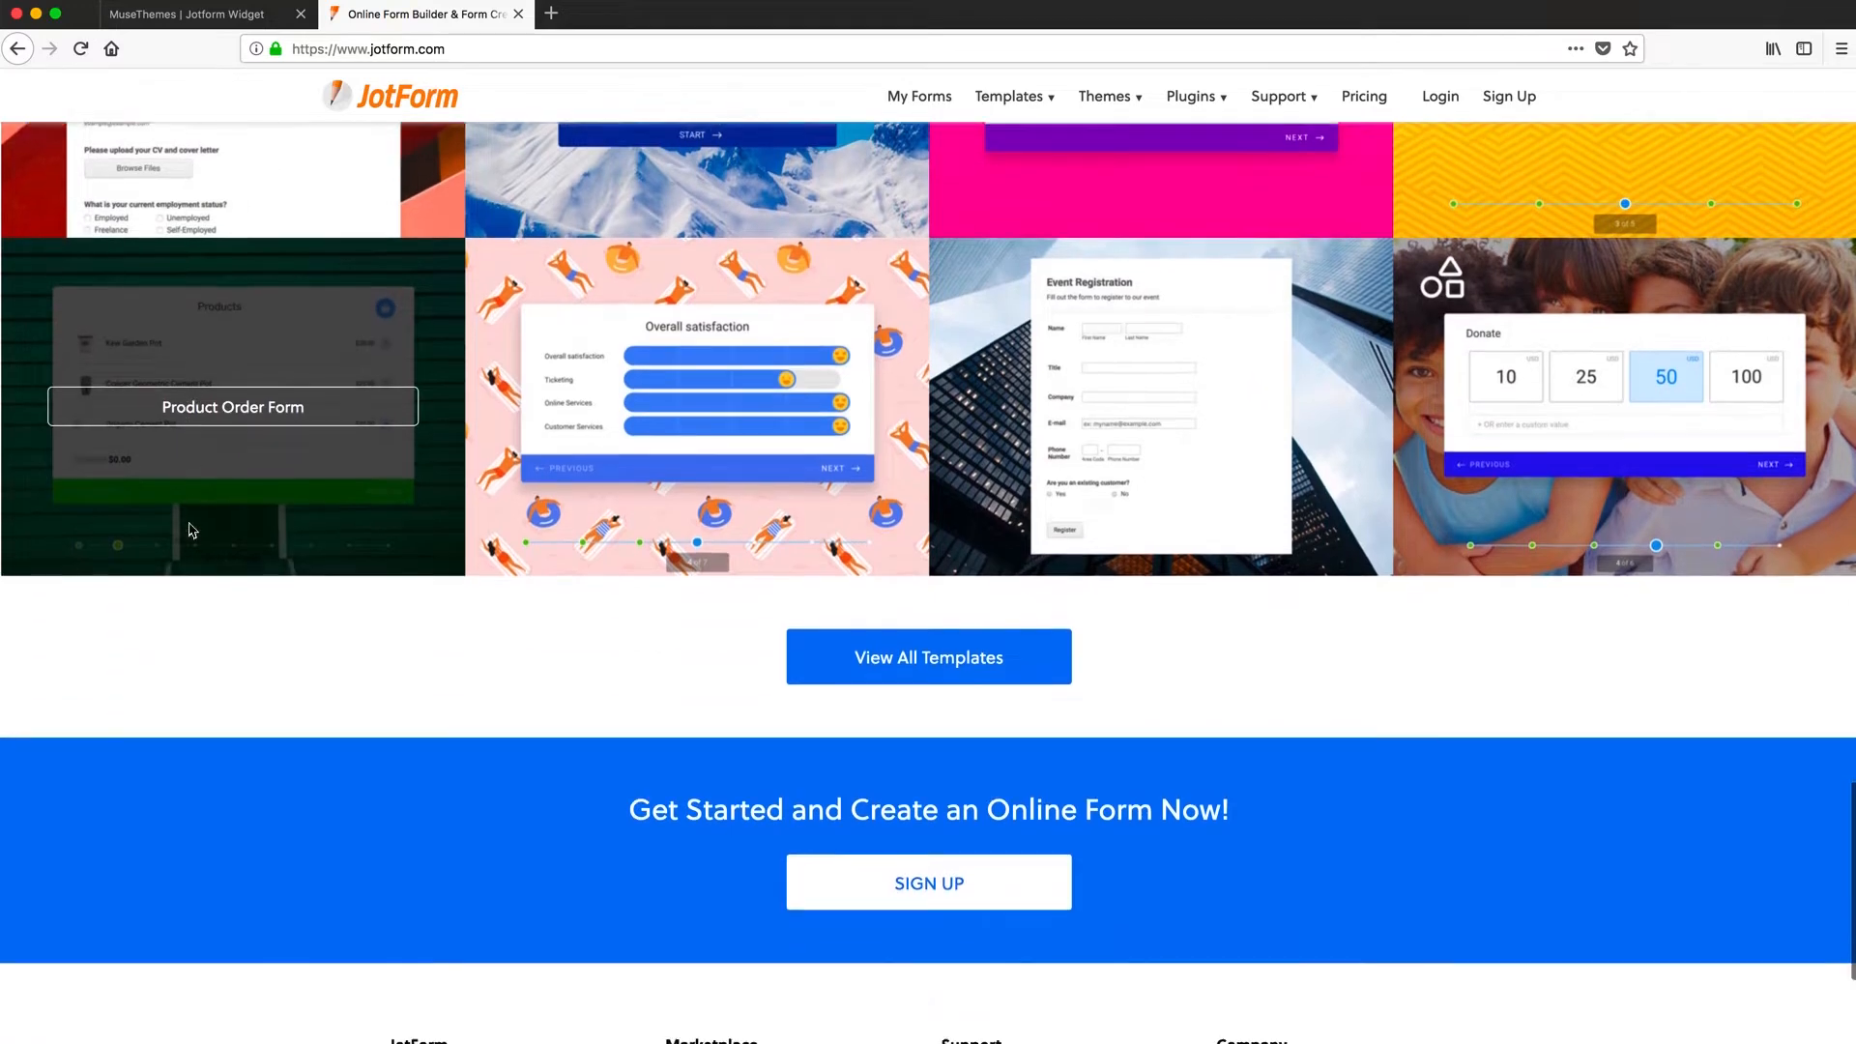
scroll(189, 527, down, 2)
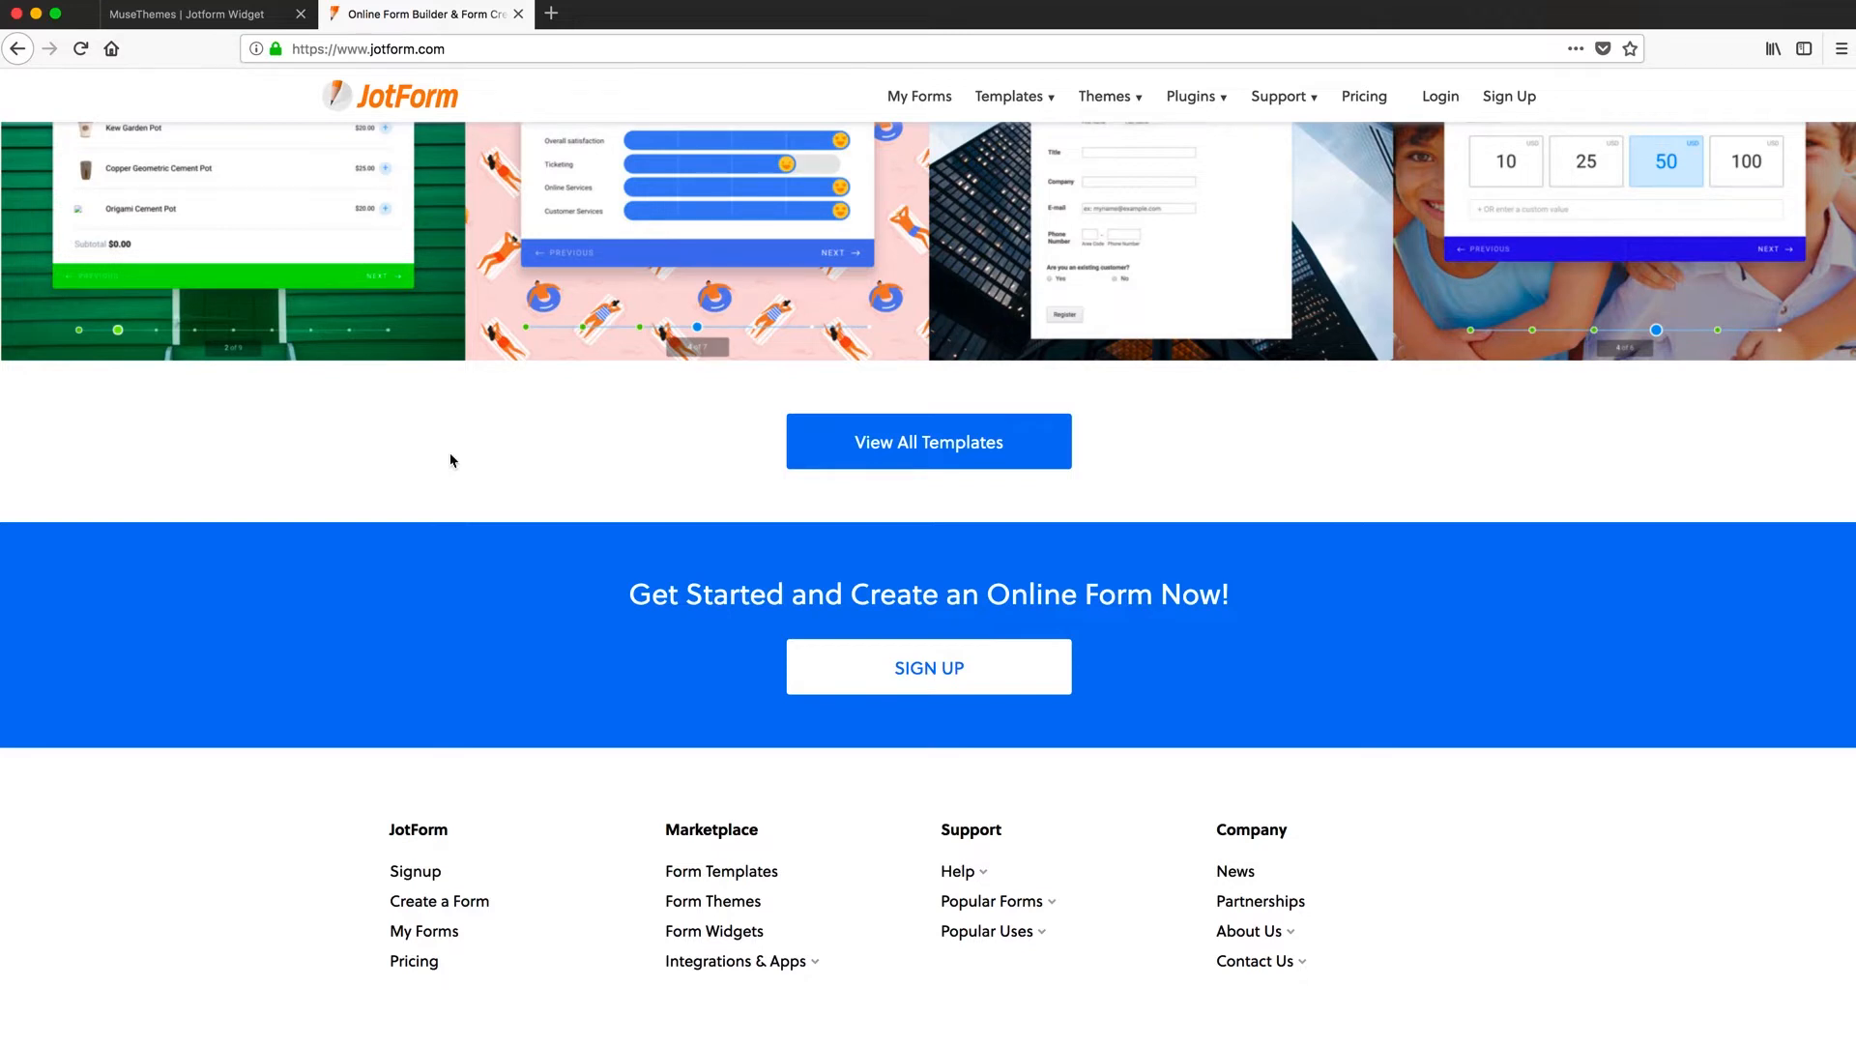
scroll(450, 461, up, 1)
scroll(449, 461, up, 20)
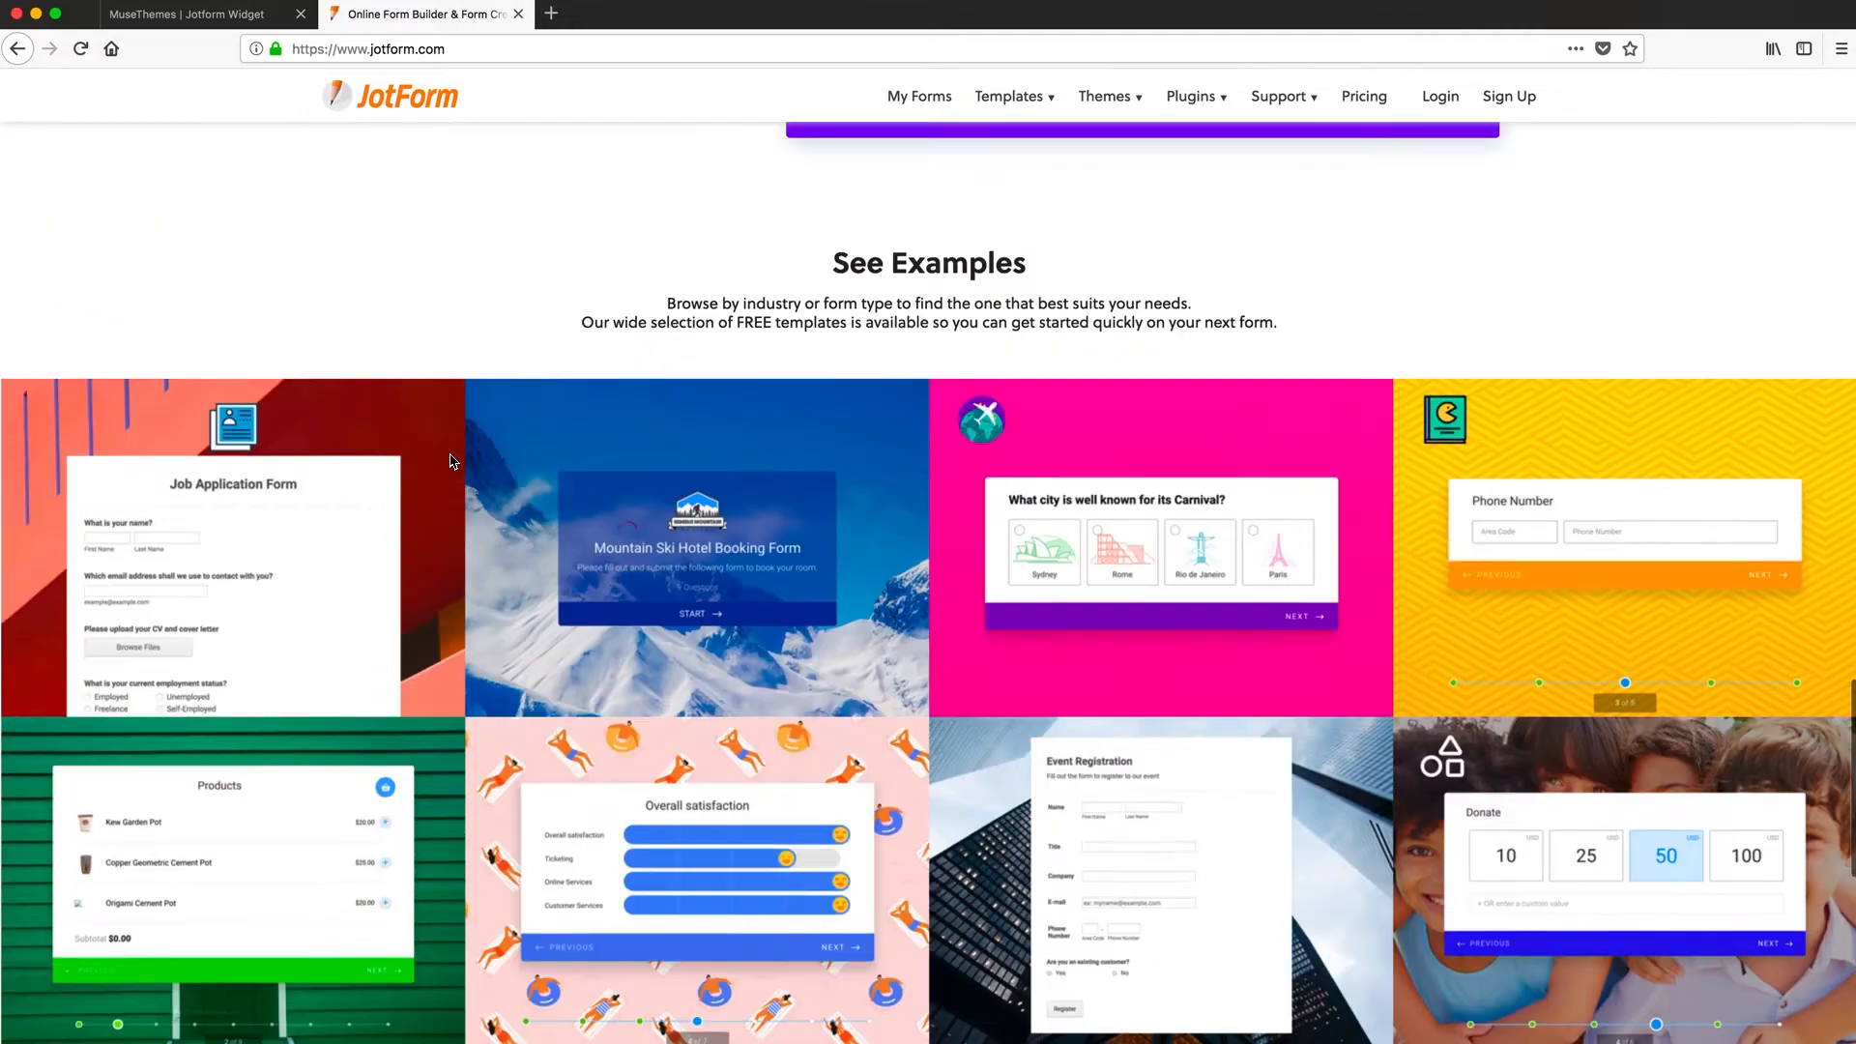
scroll(450, 462, up, 10)
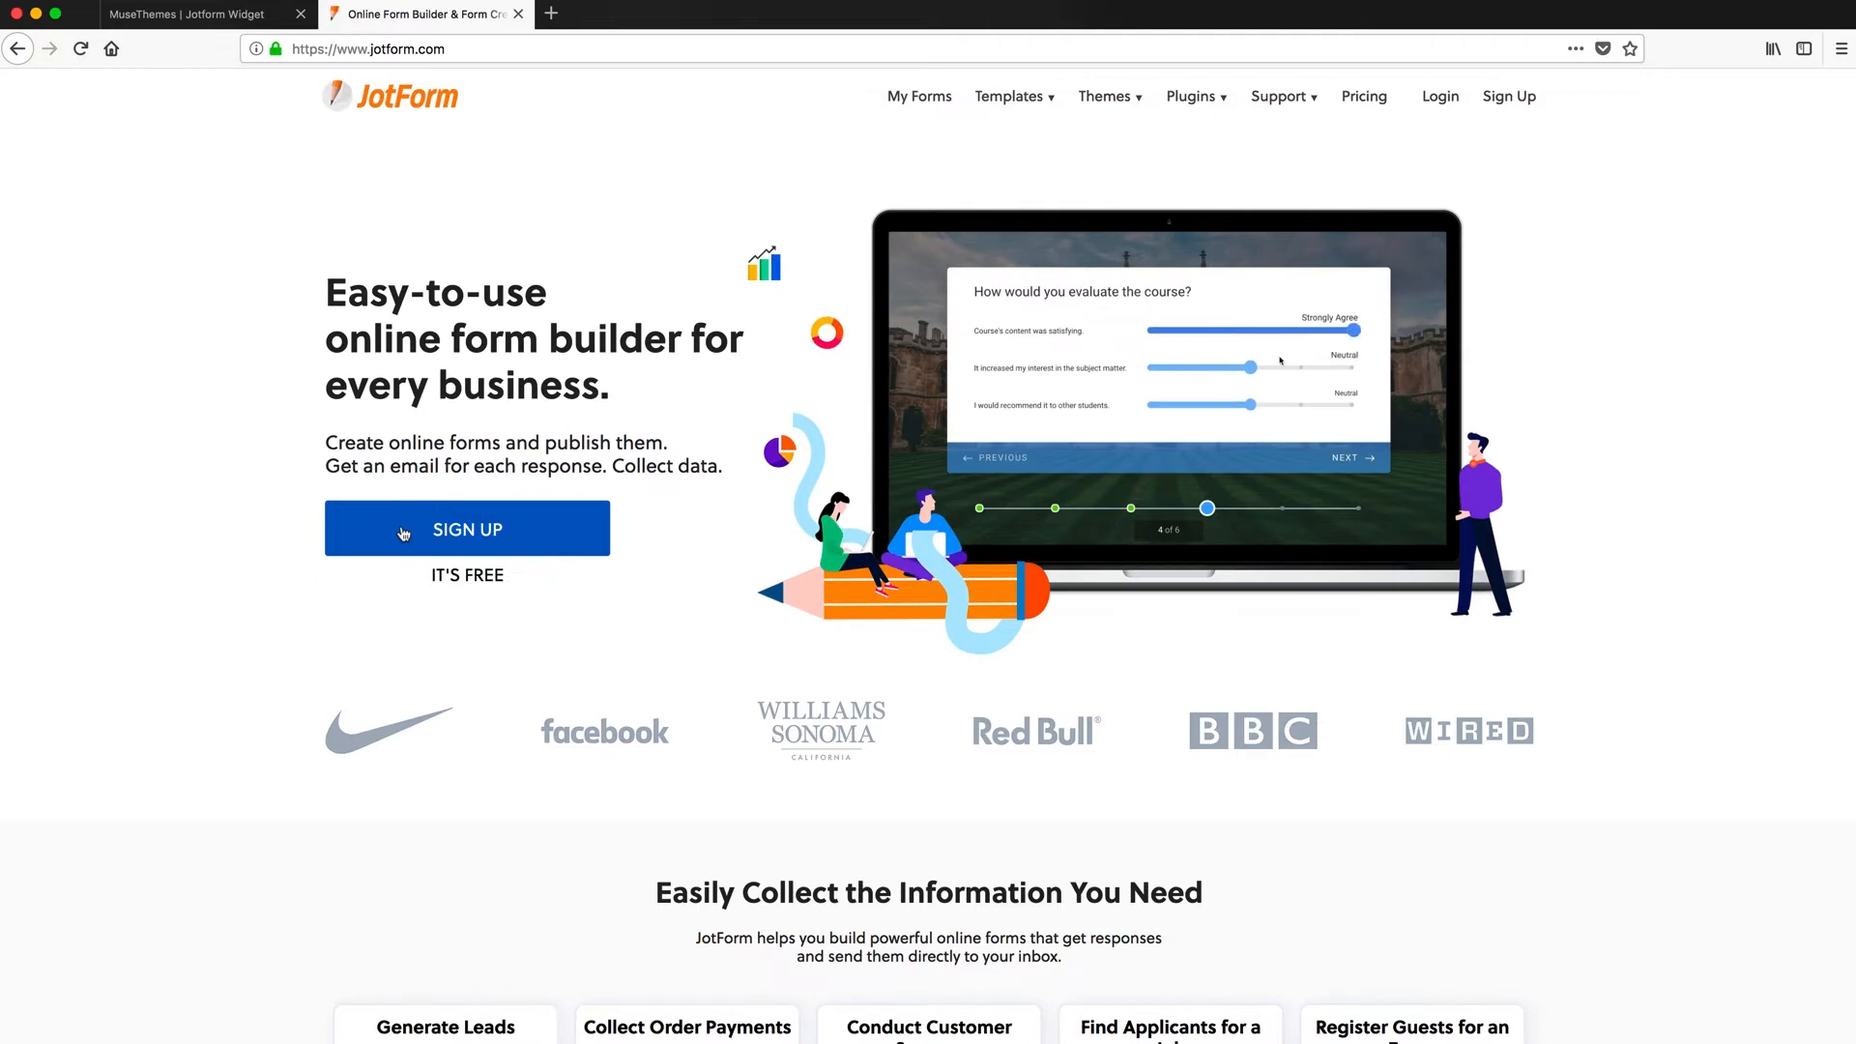
- Open the JotForm sign-up form and enter a username and e-mail address
click(404, 533)
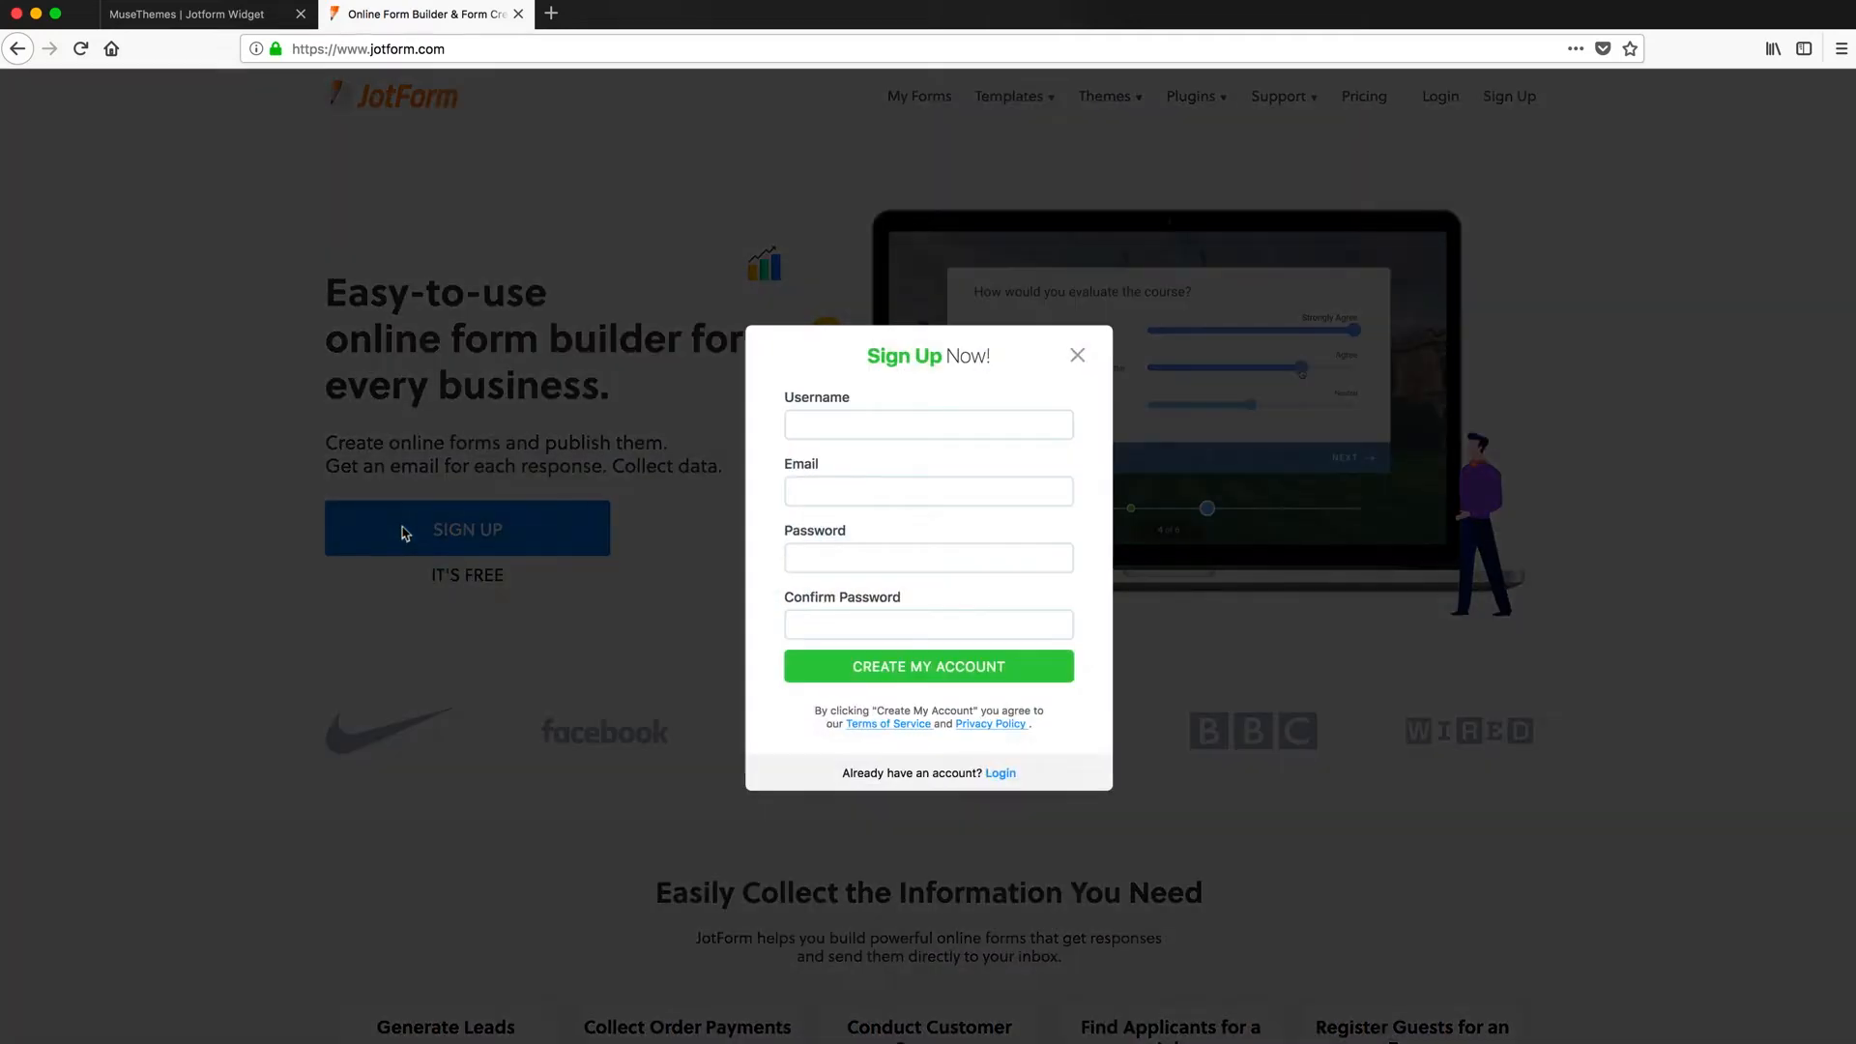
click(879, 429)
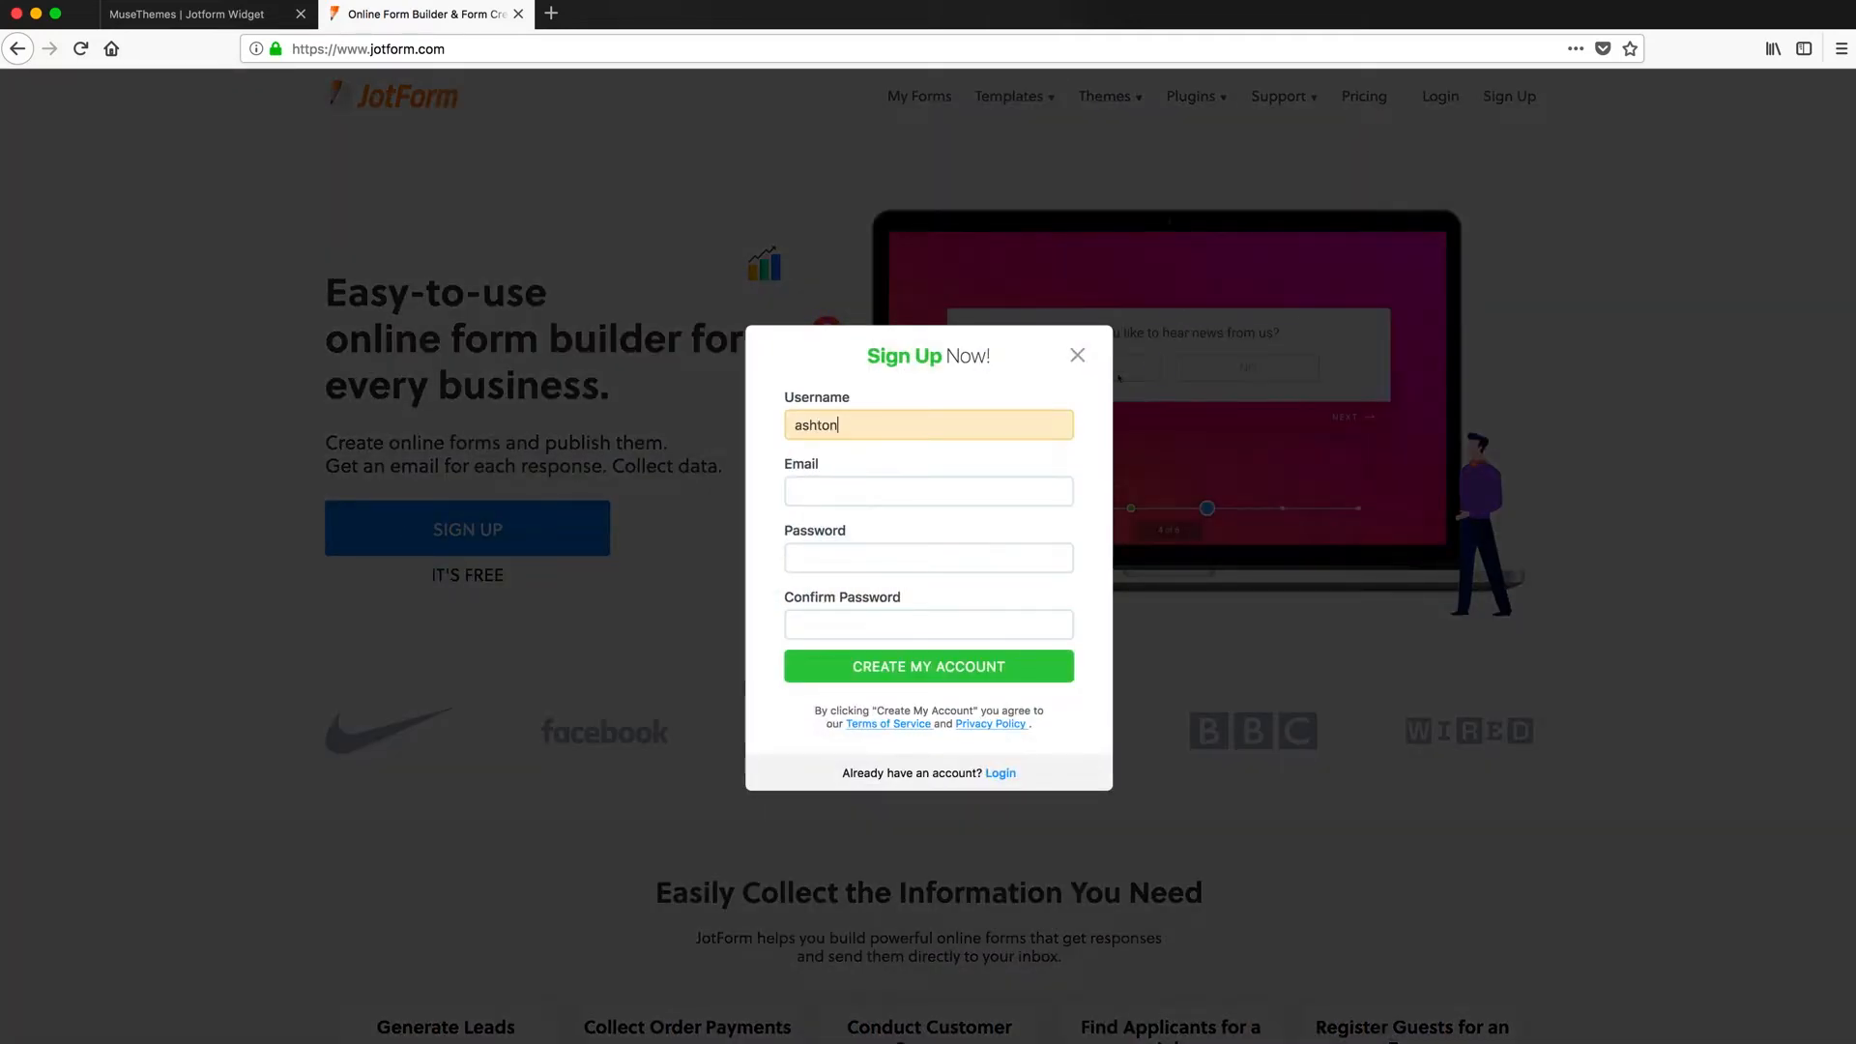
key(Tab)
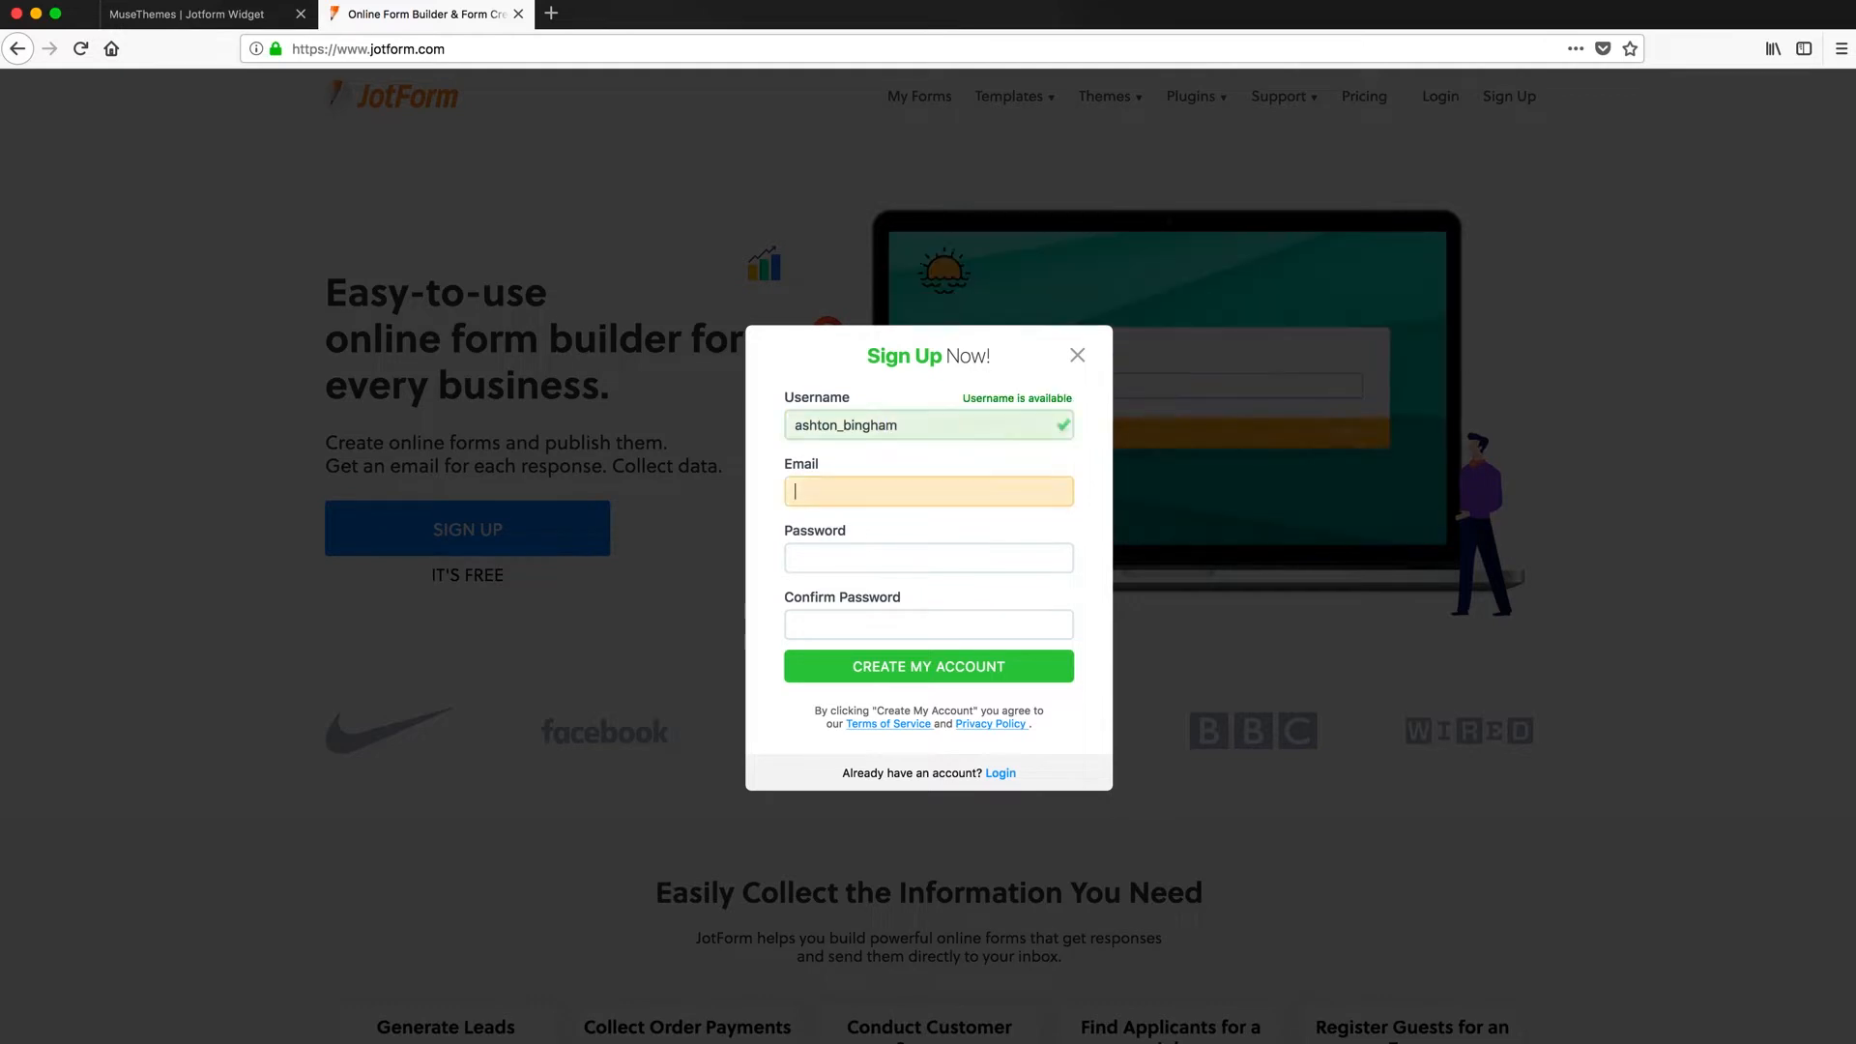
- Set and confirm the account password, create the account, and skip e-mail verification
key(Tab)
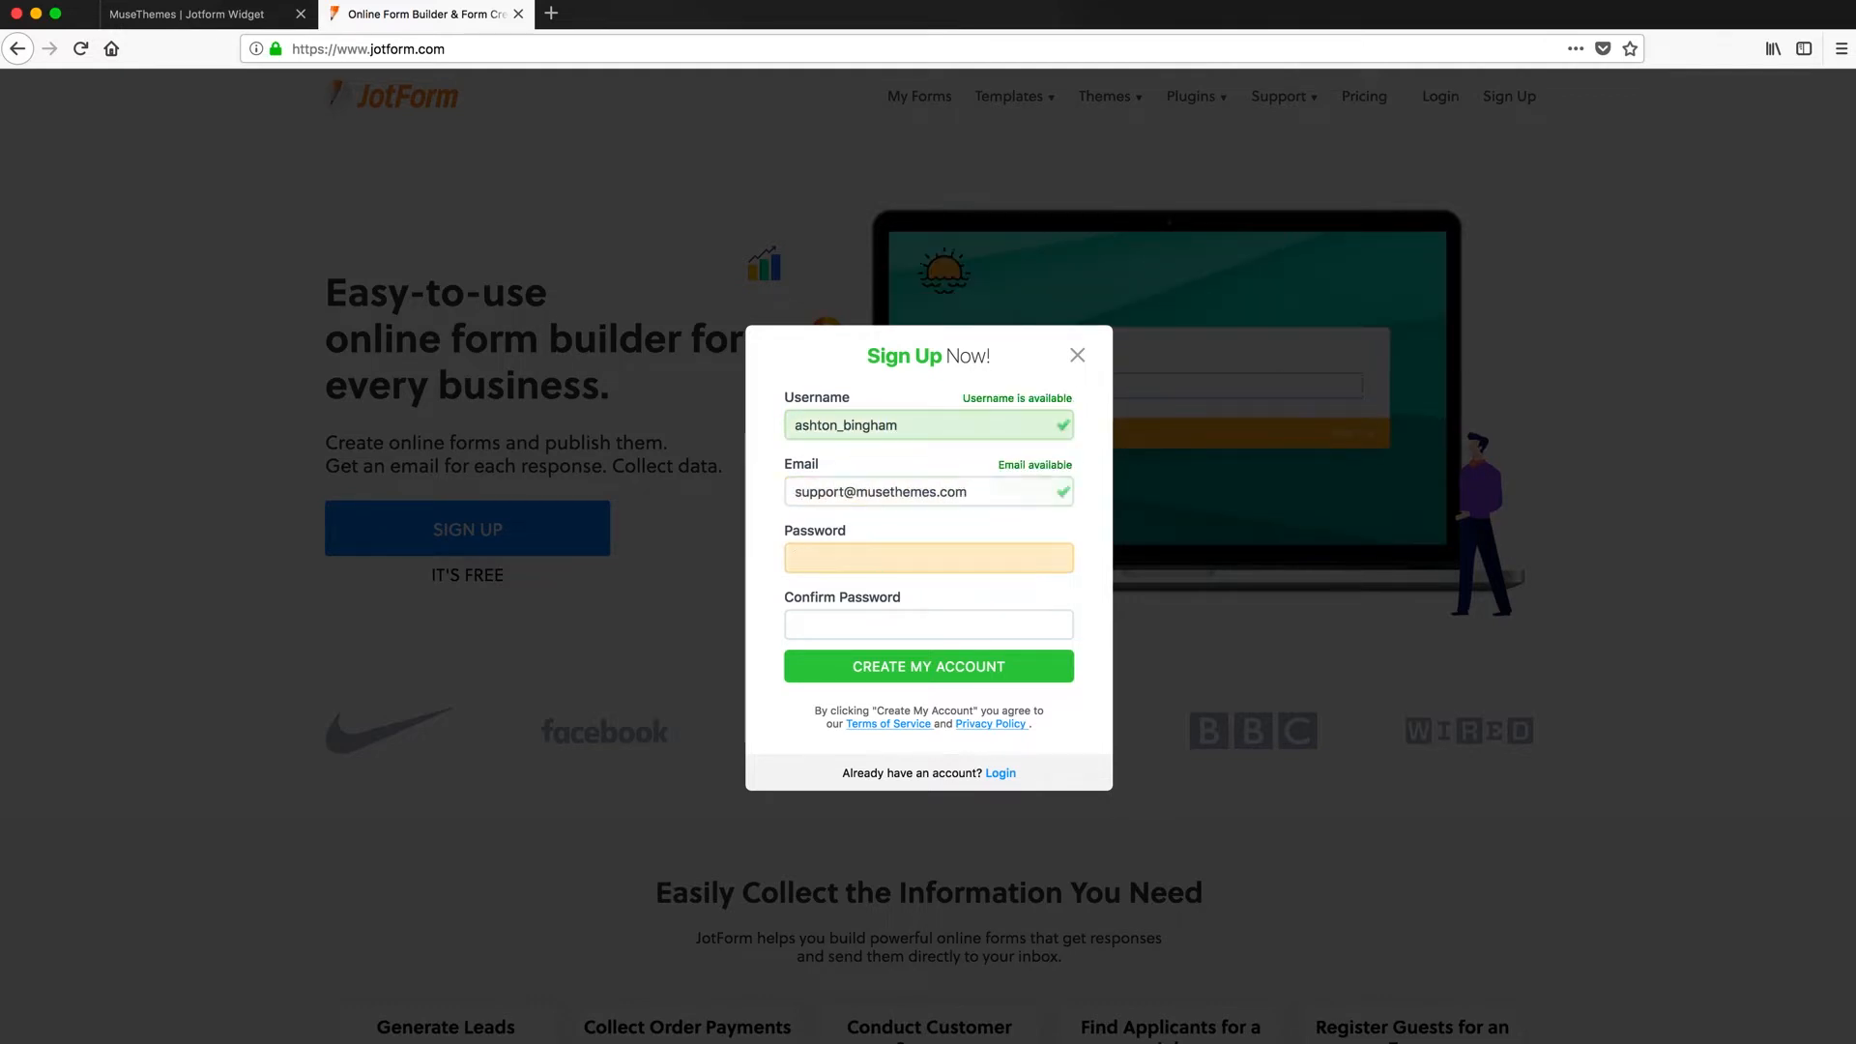
text(••••••••••)
key(Tab)
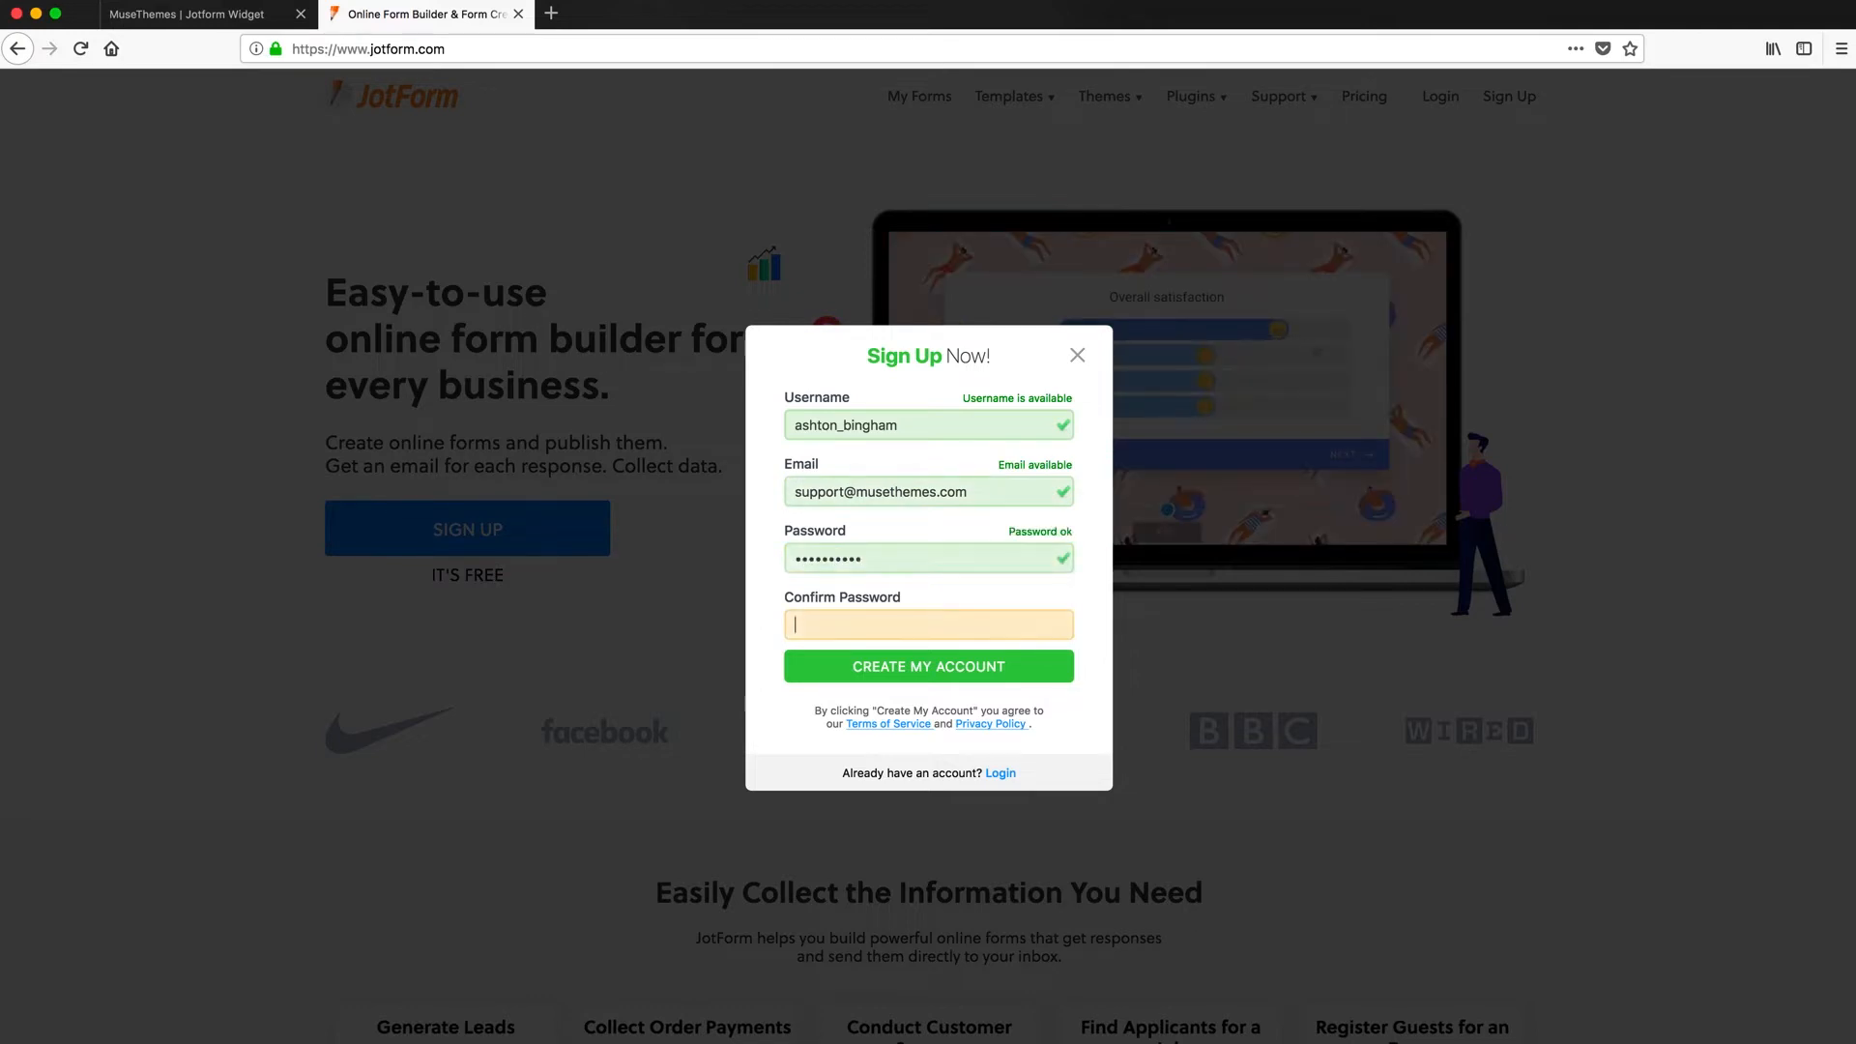
text(••••••••••)
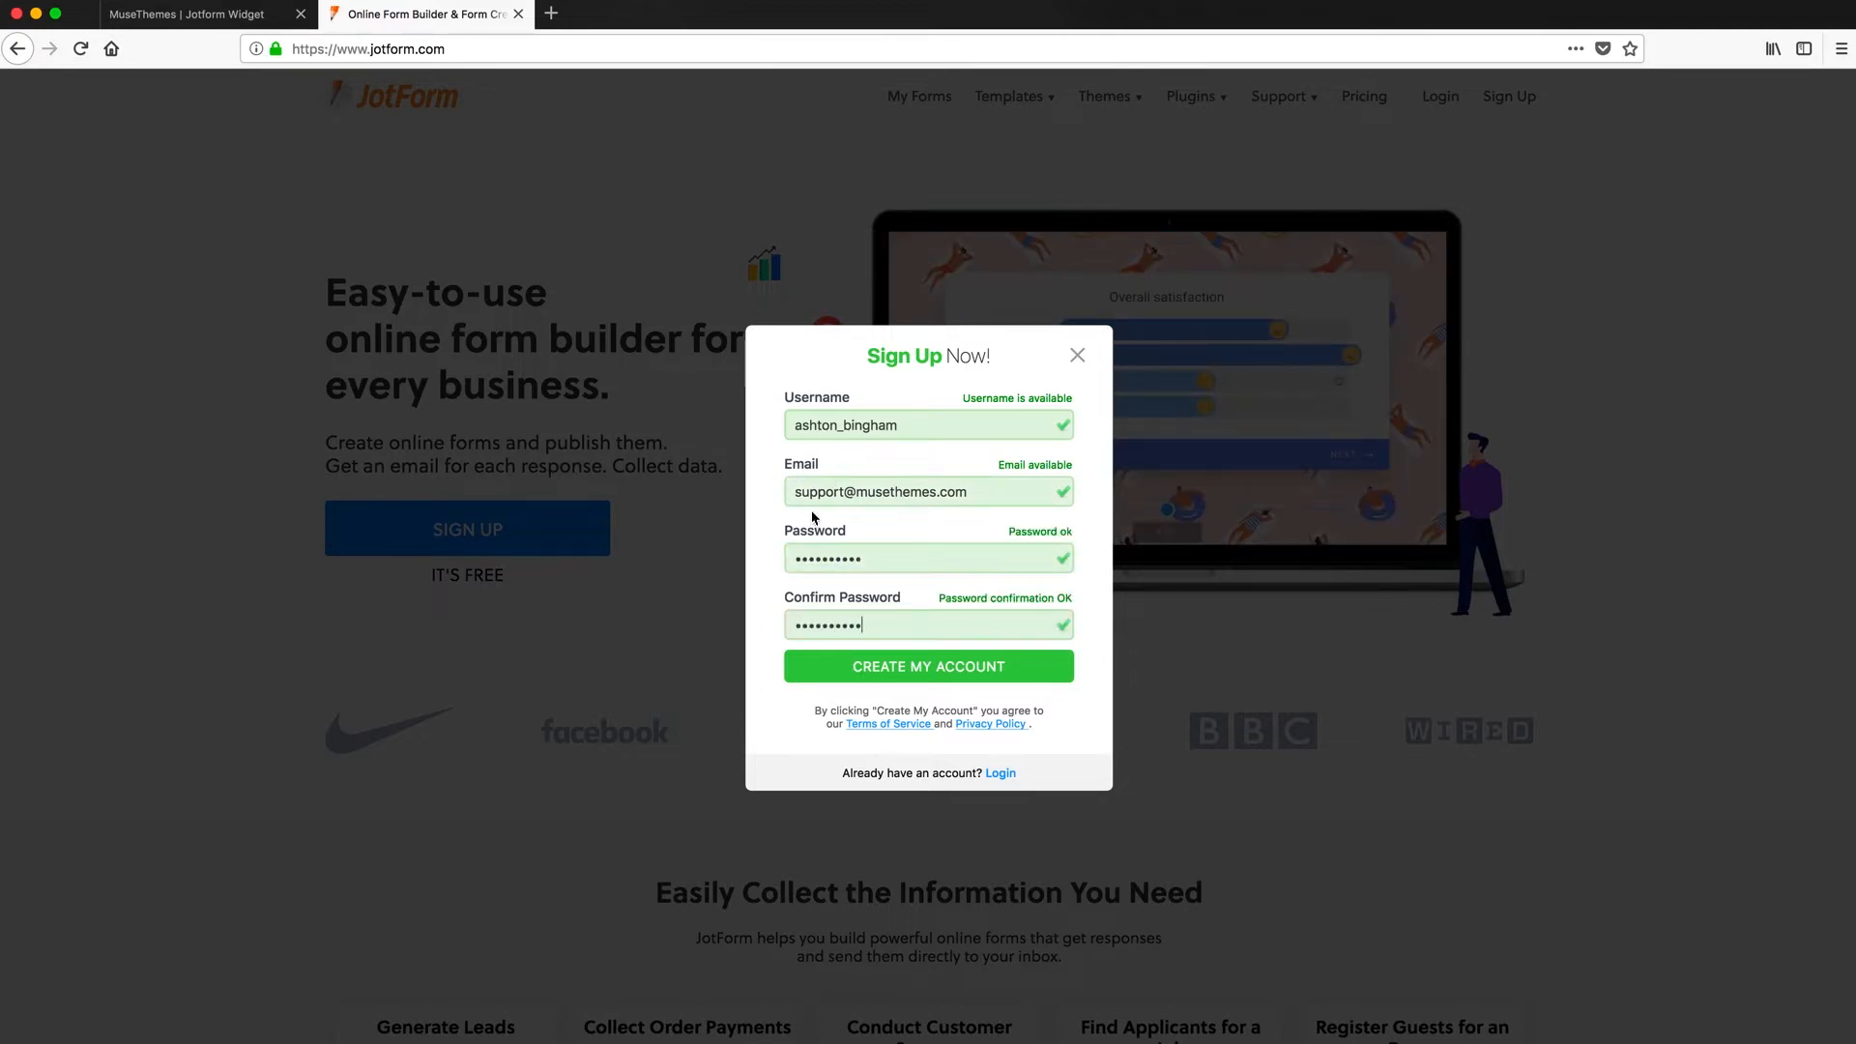
click(891, 669)
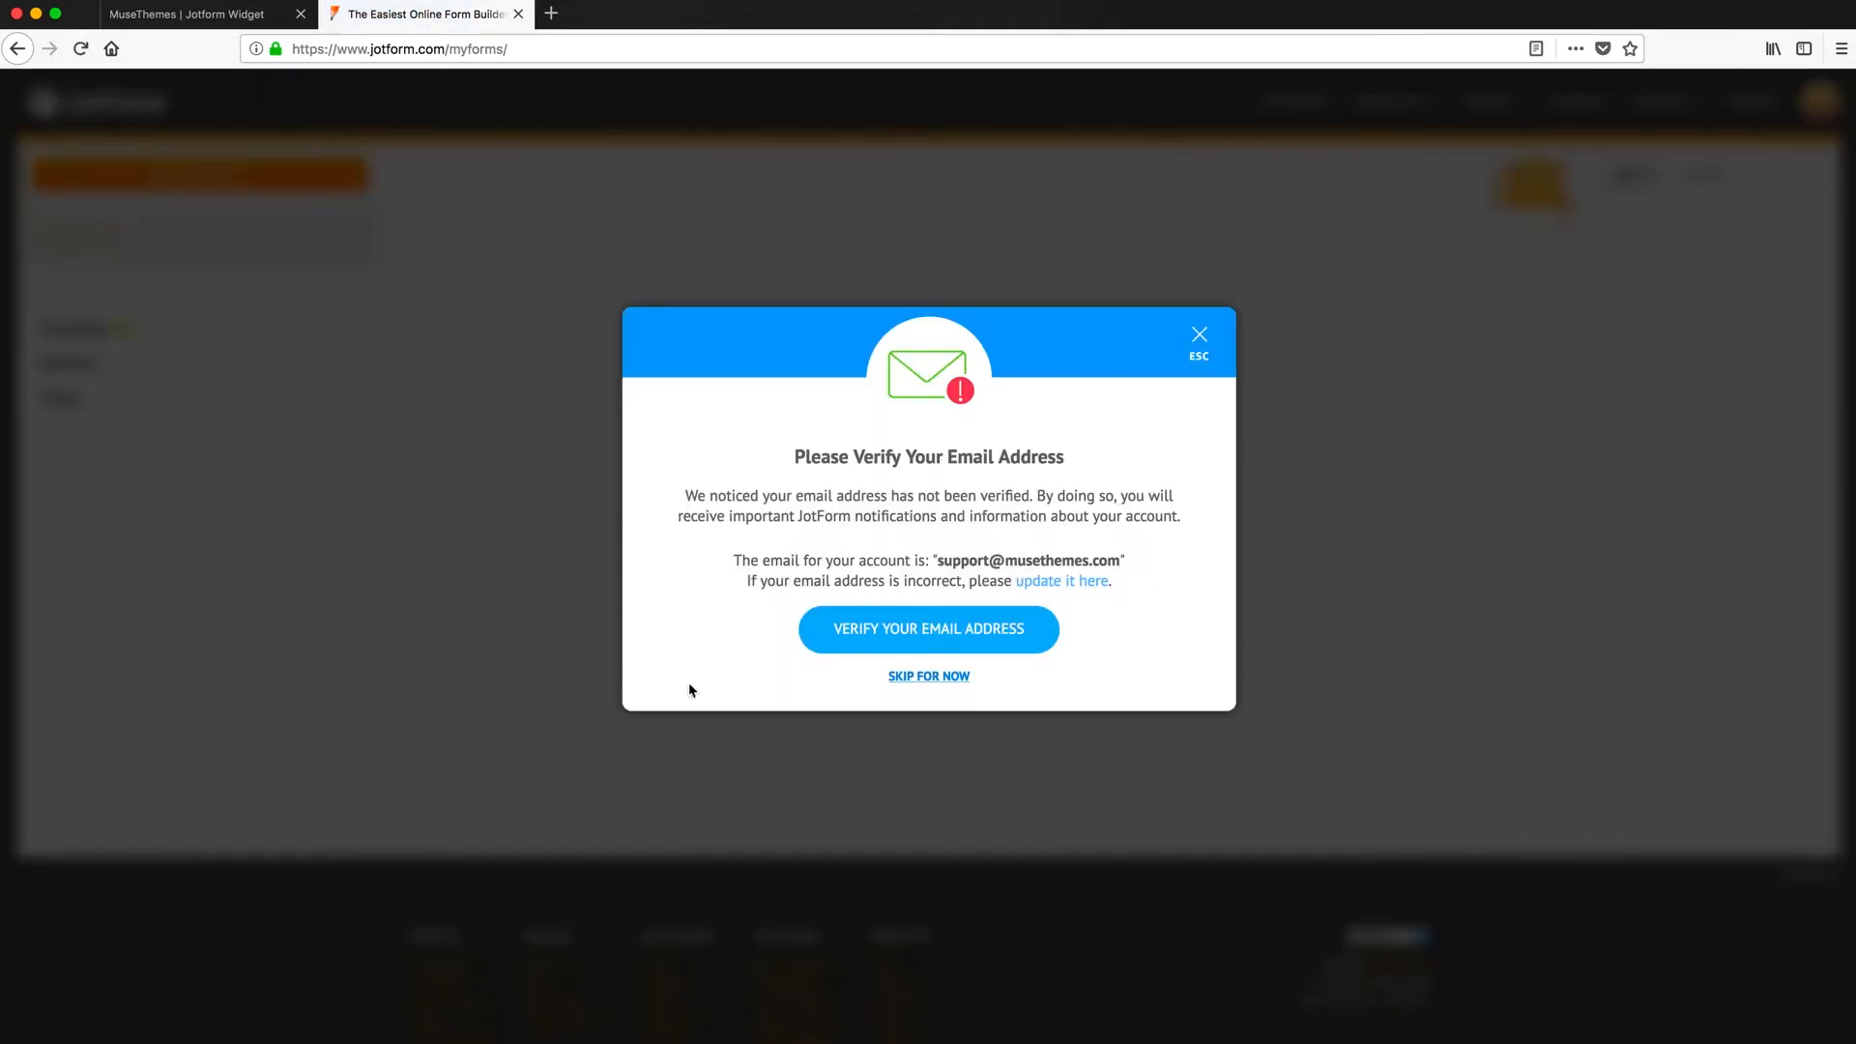
click(914, 677)
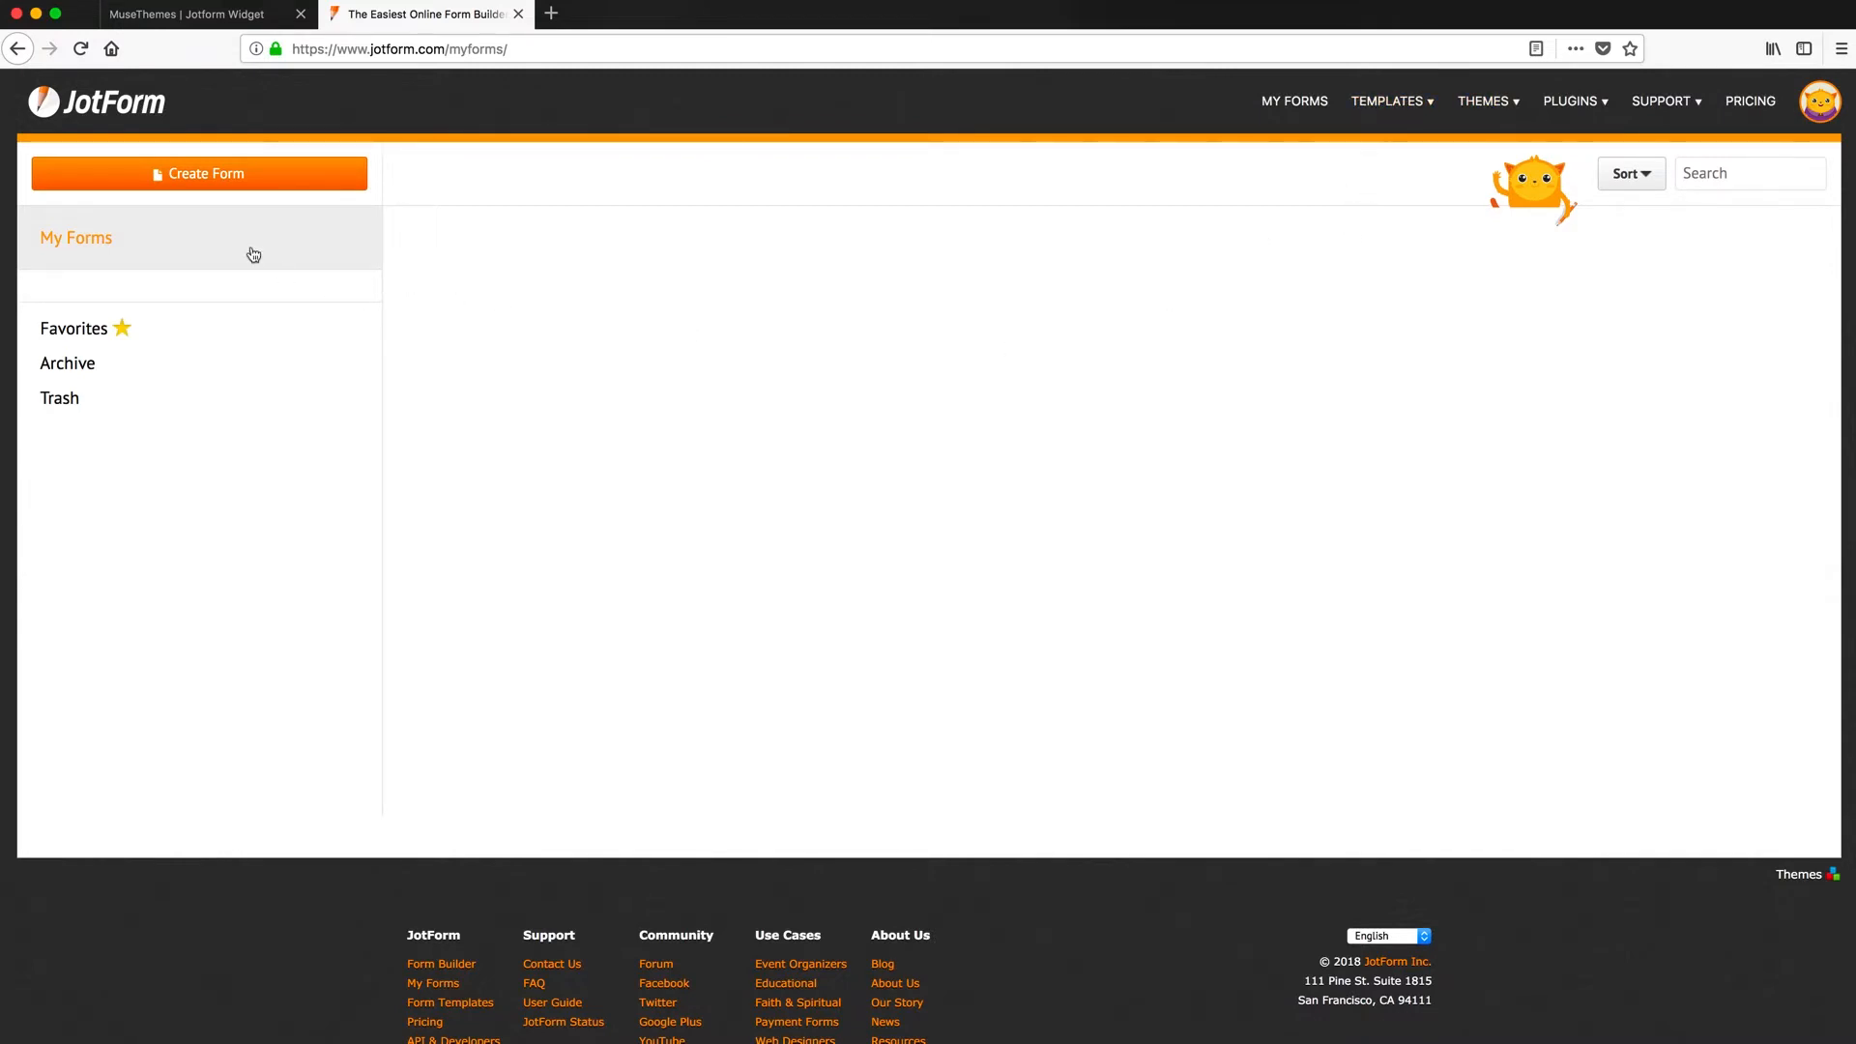
- Start a new Card Form and choose to build it from a template
click(206, 178)
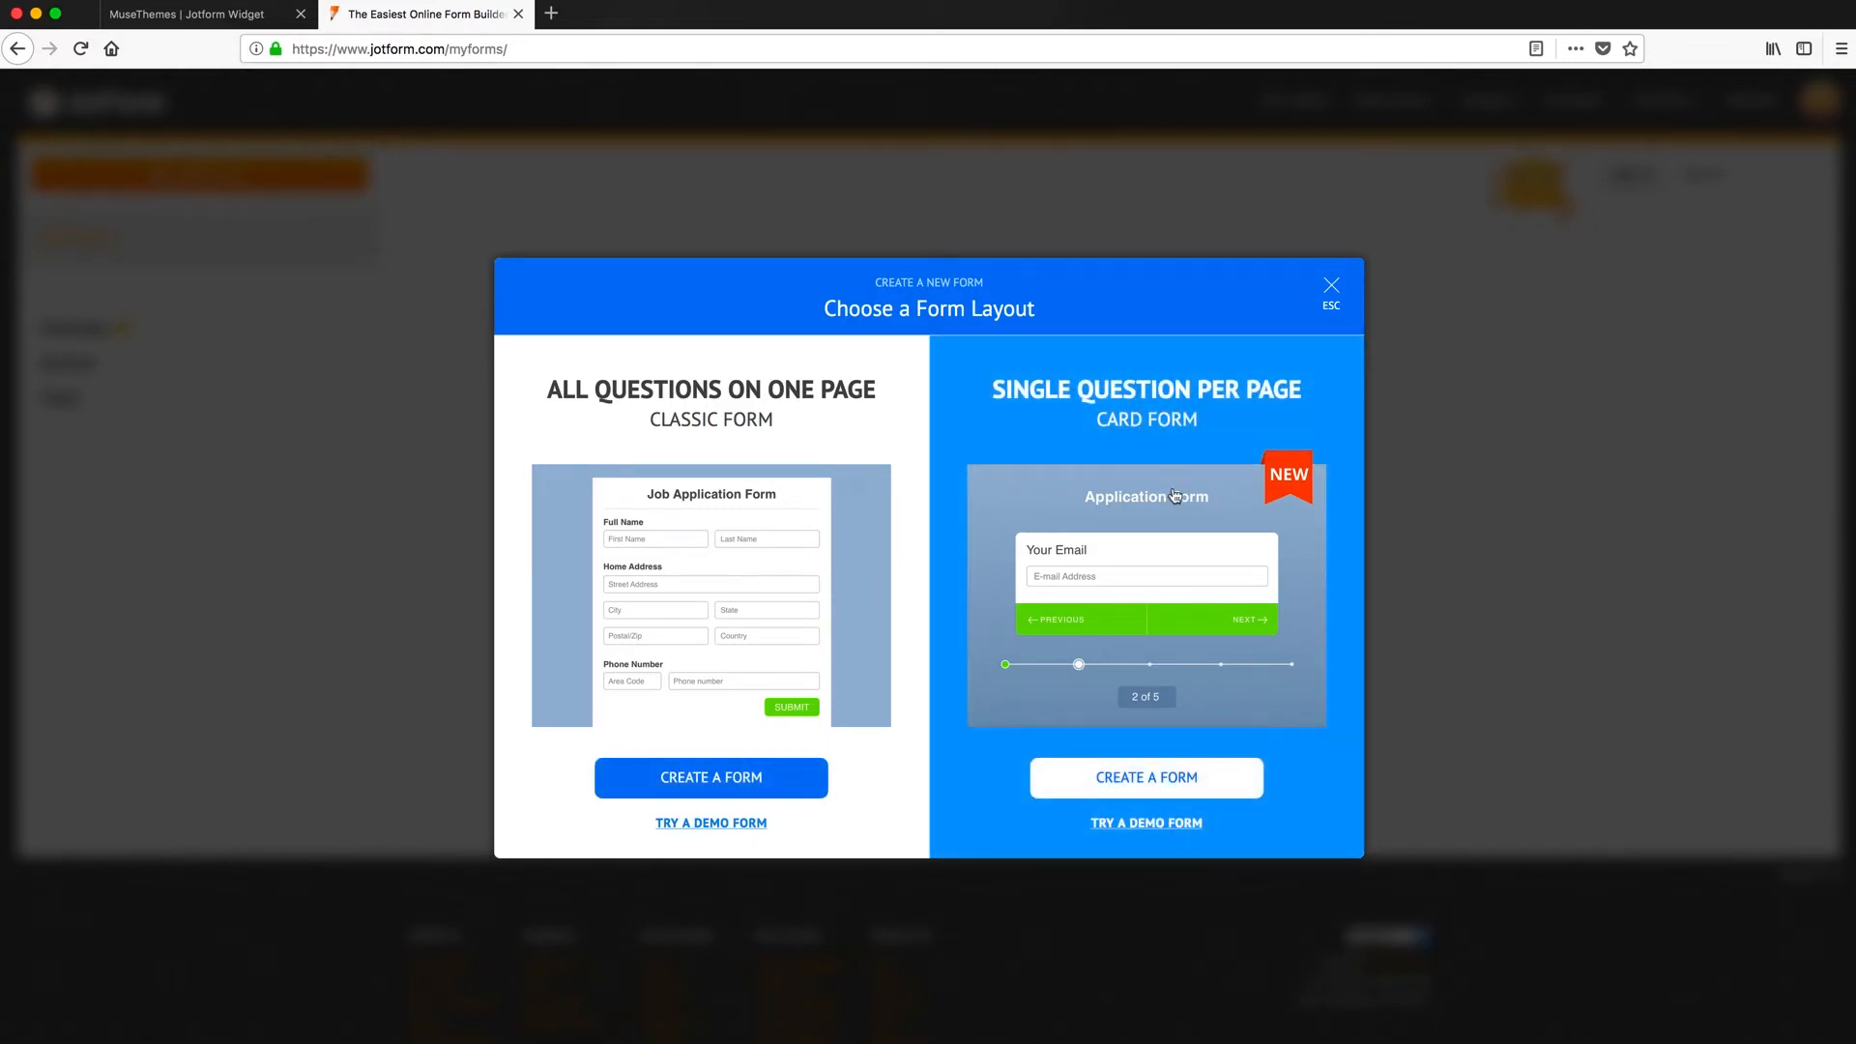
click(1145, 780)
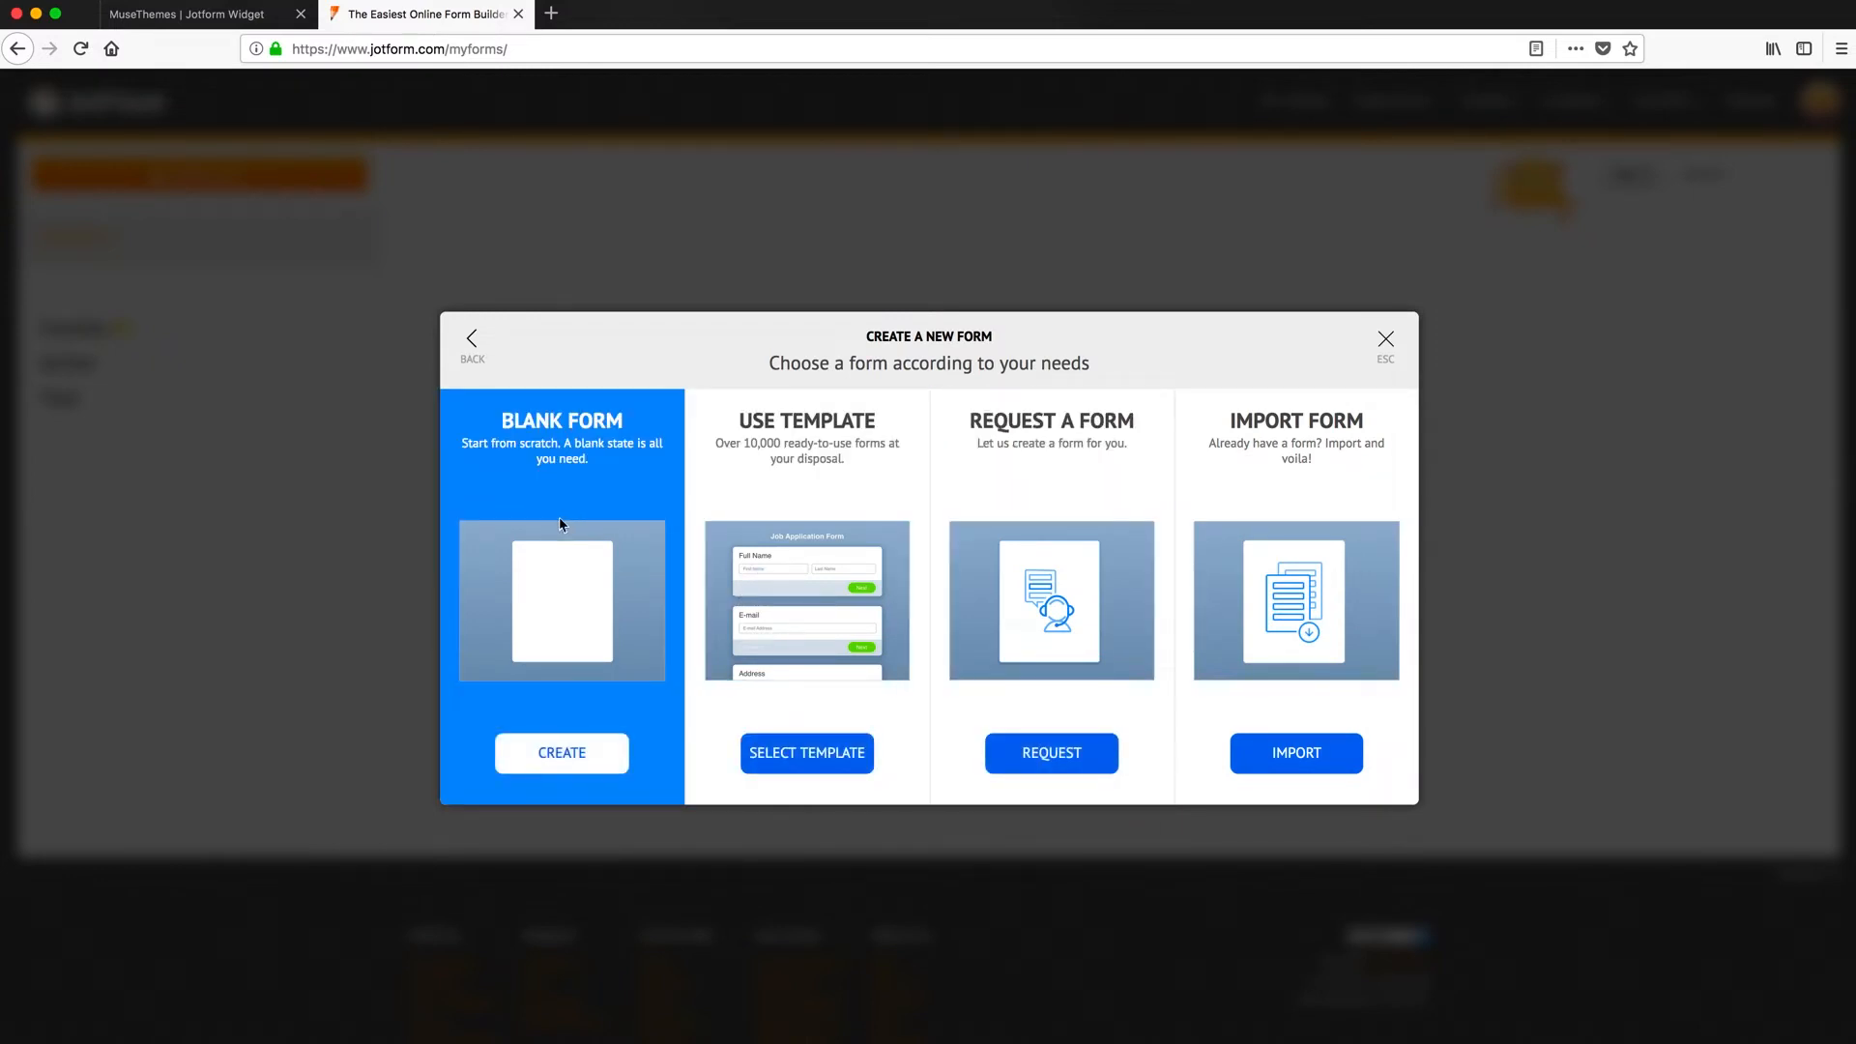
click(803, 755)
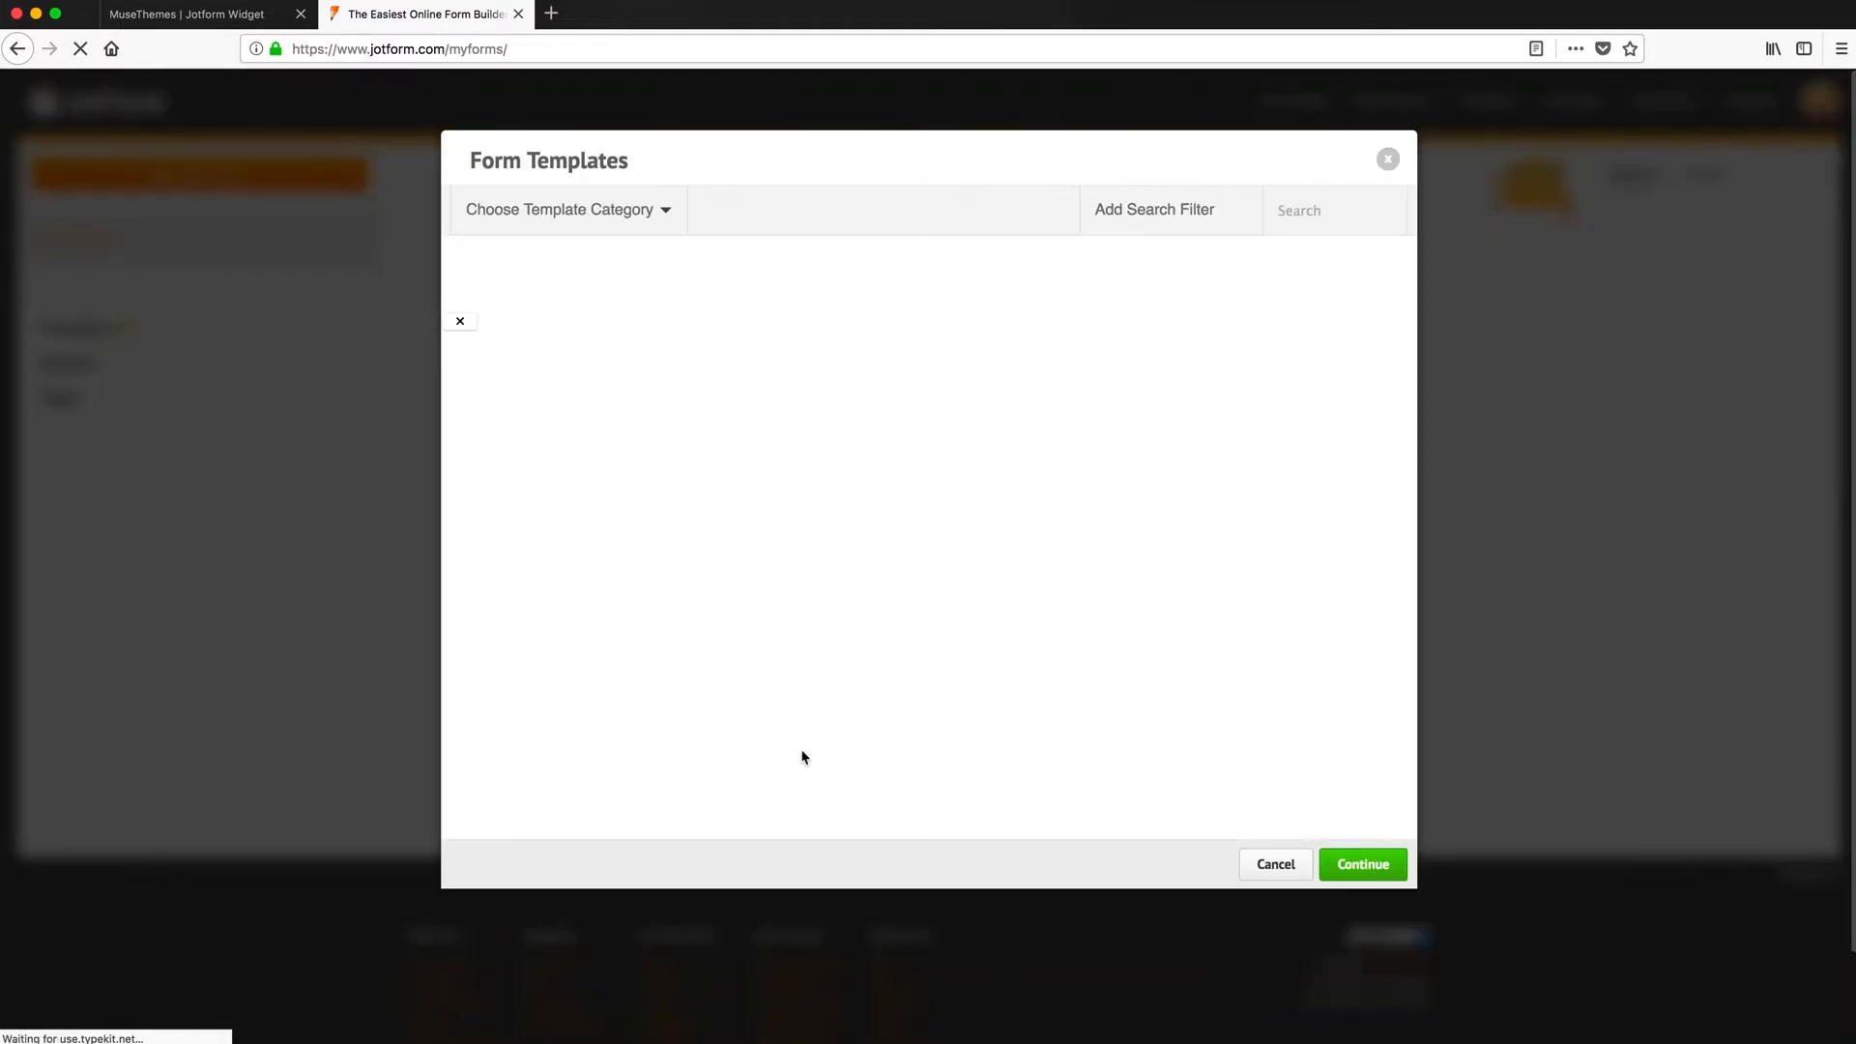
- Filter the template gallery to Booking Forms and use the Hotel Booking Form template
scroll(747, 733, down, 8)
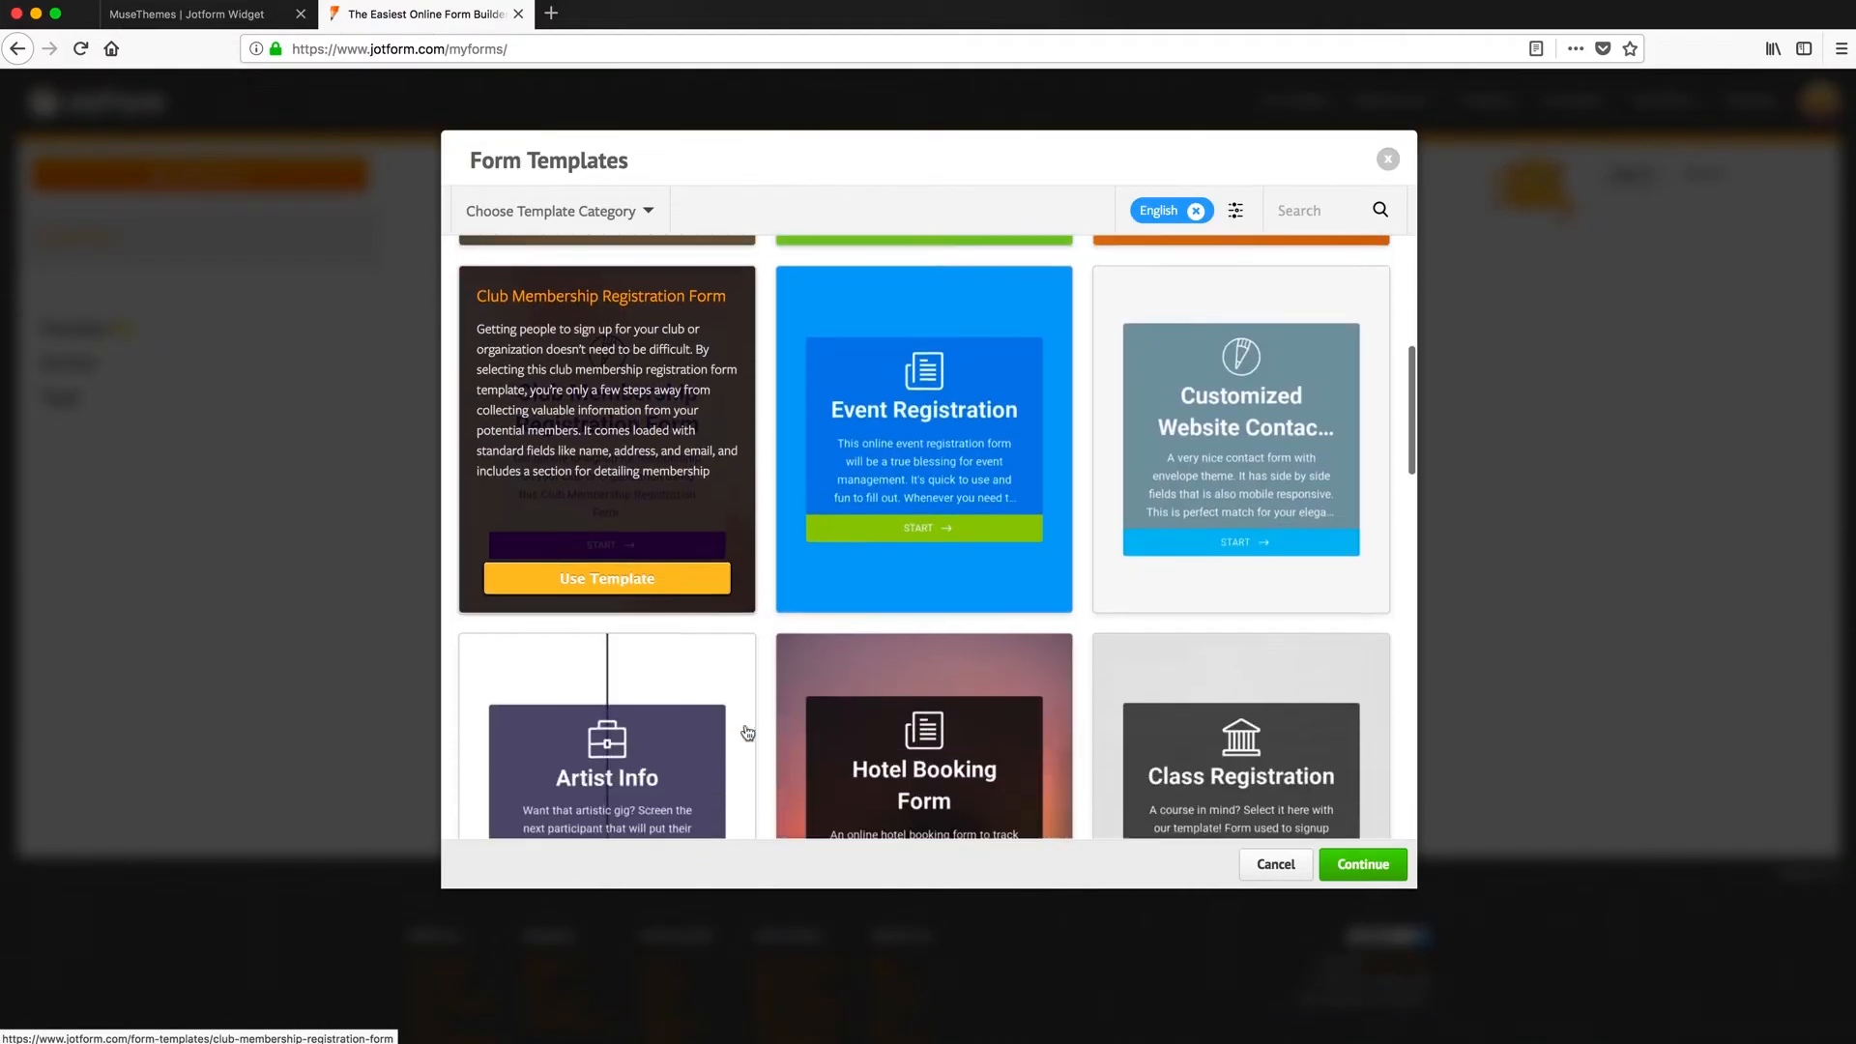
scroll(750, 732, up, 8)
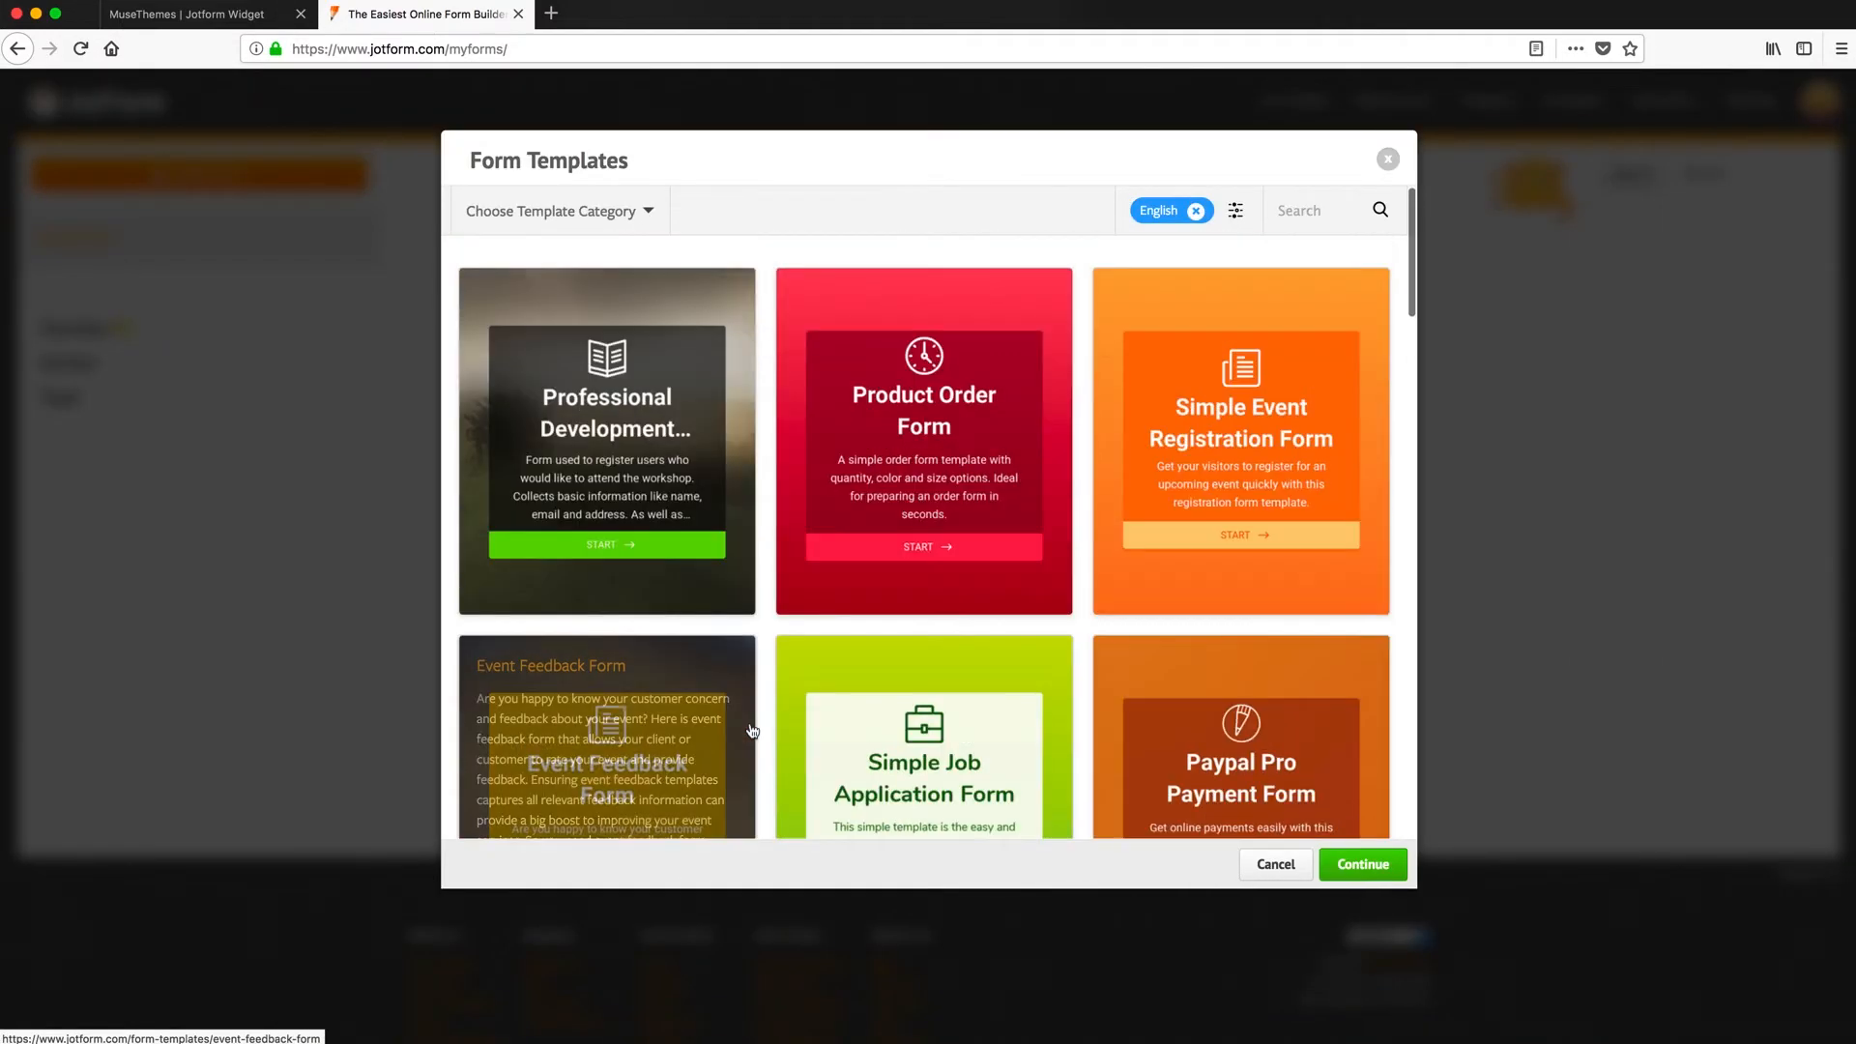
click(607, 223)
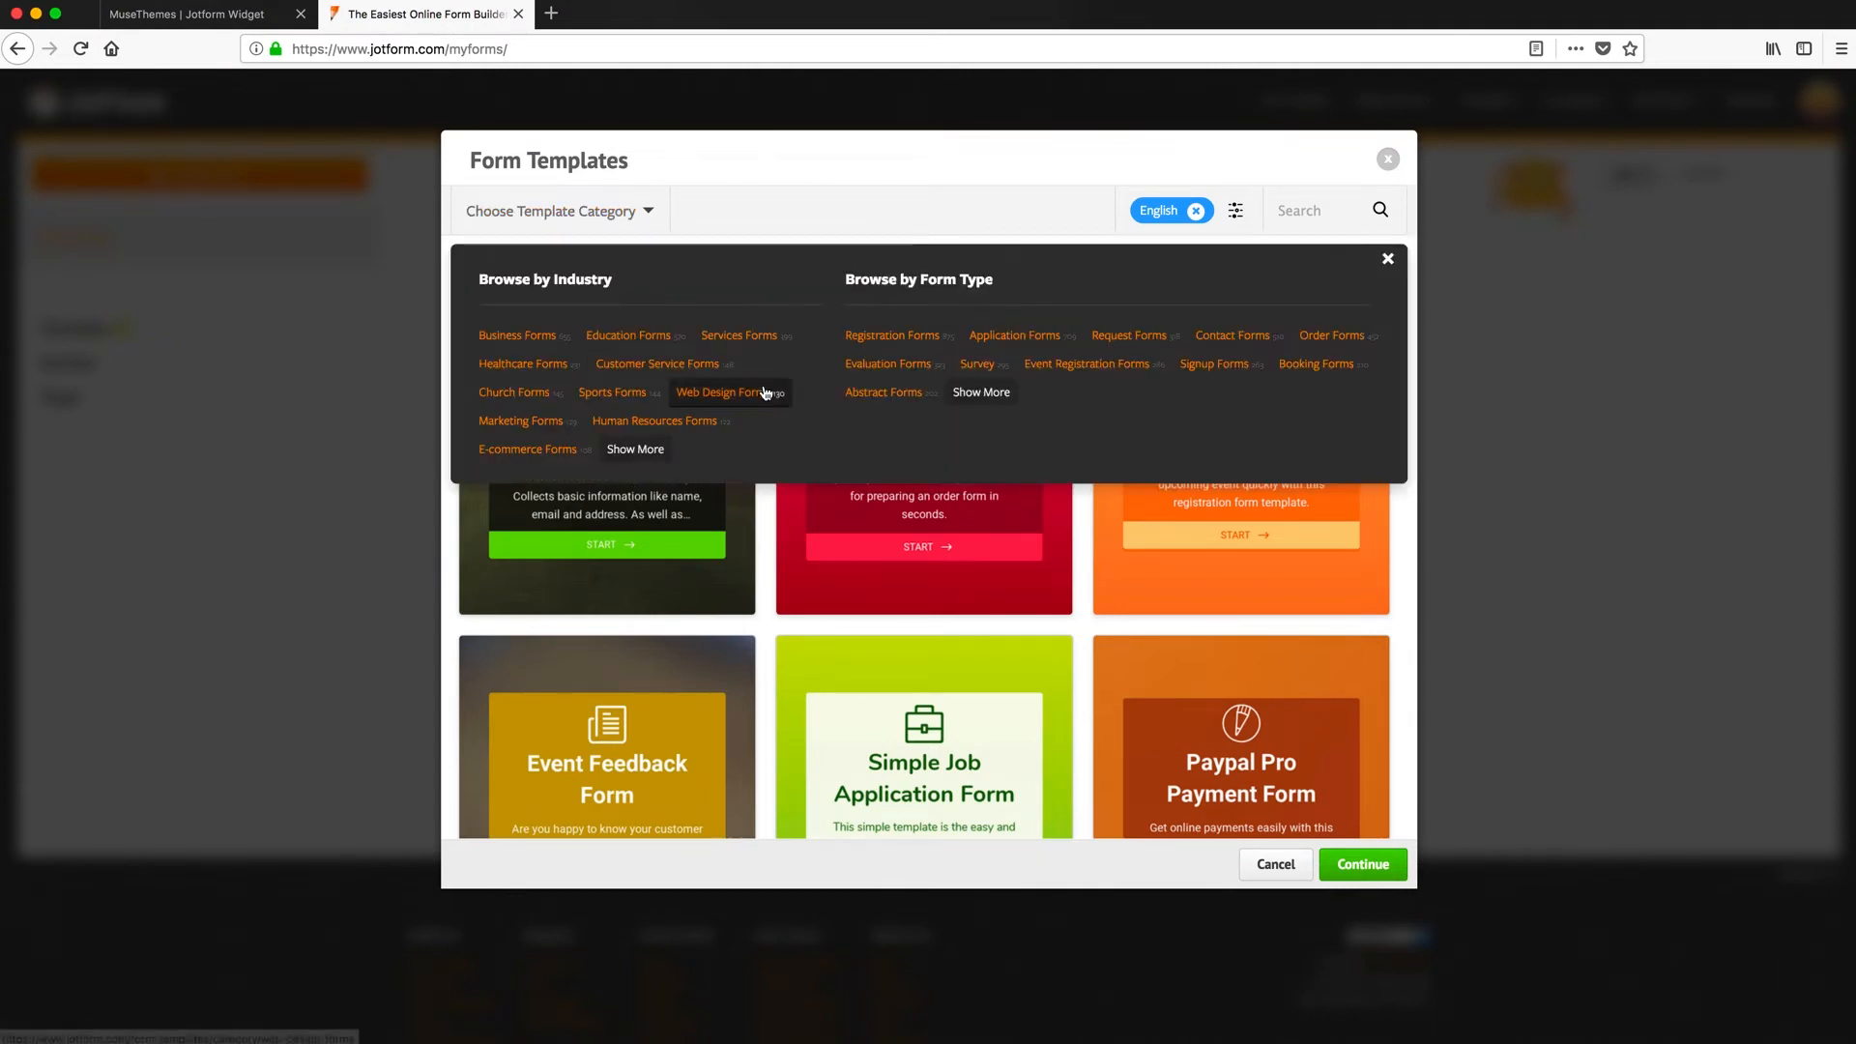
click(1319, 365)
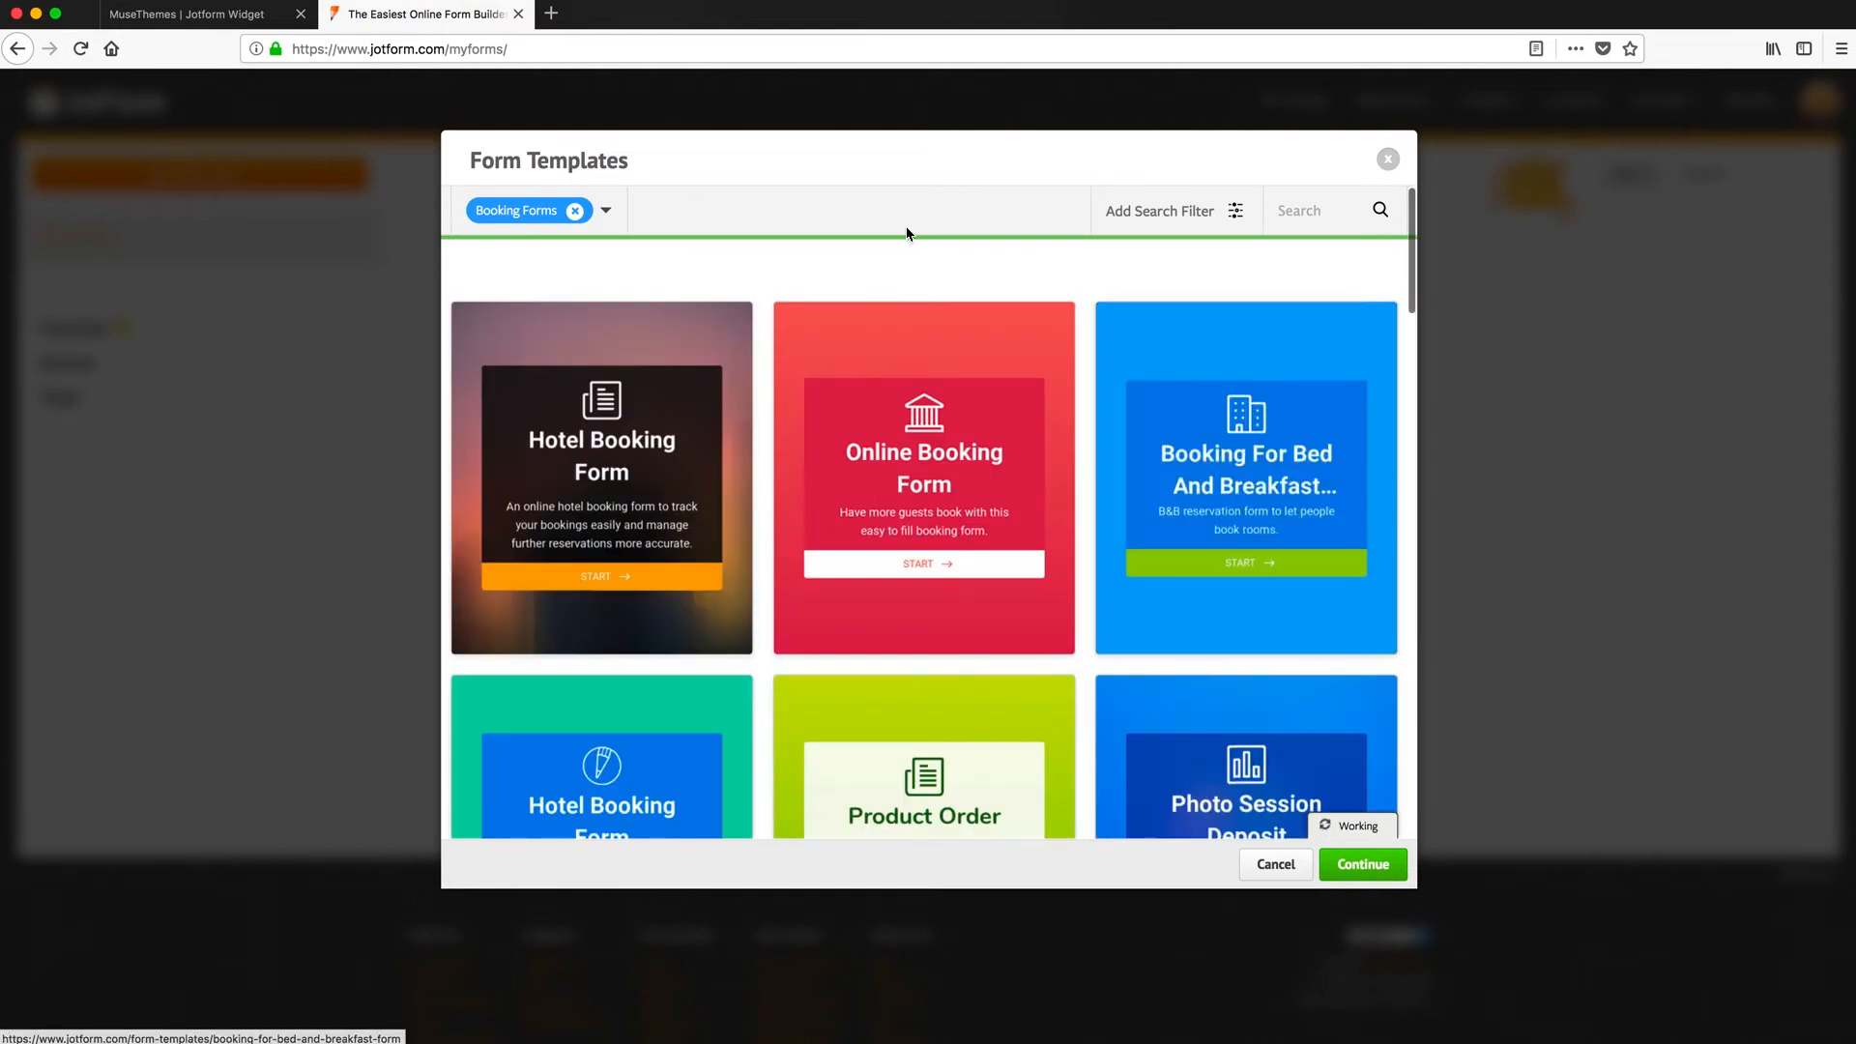
mouse_move(626, 394)
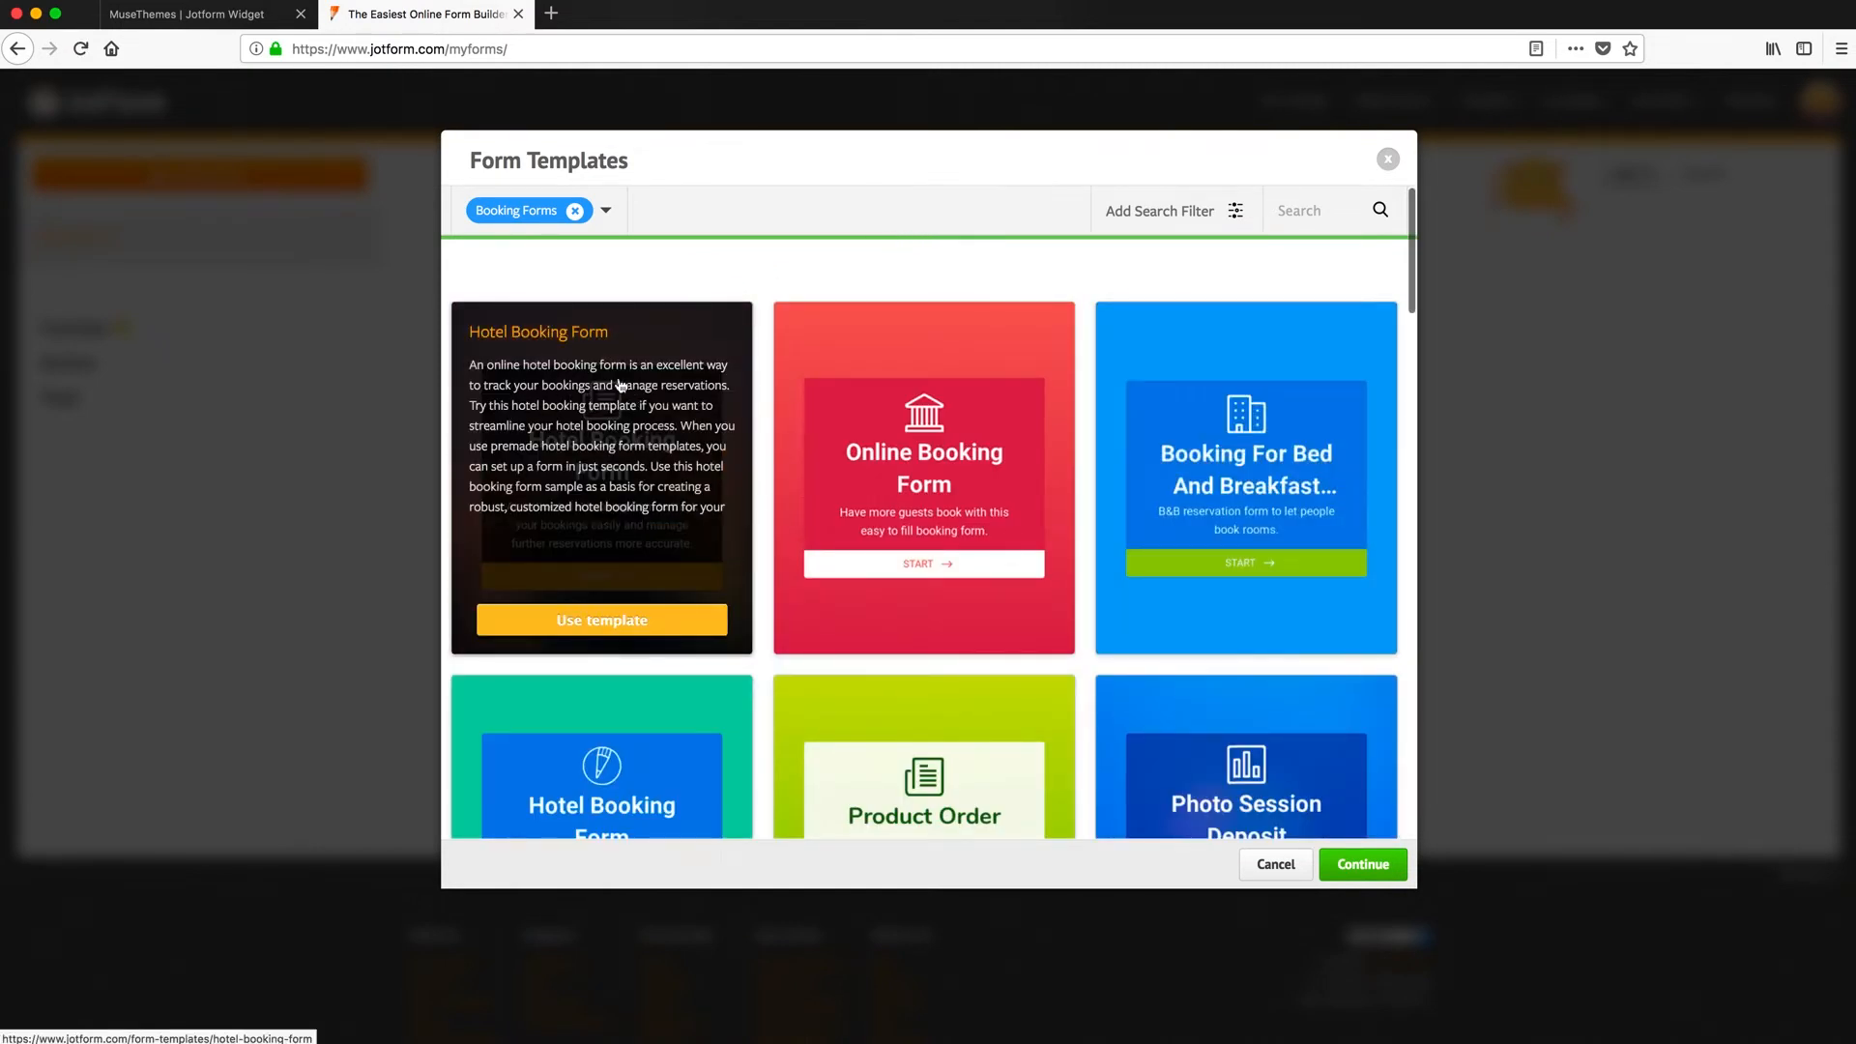
click(604, 628)
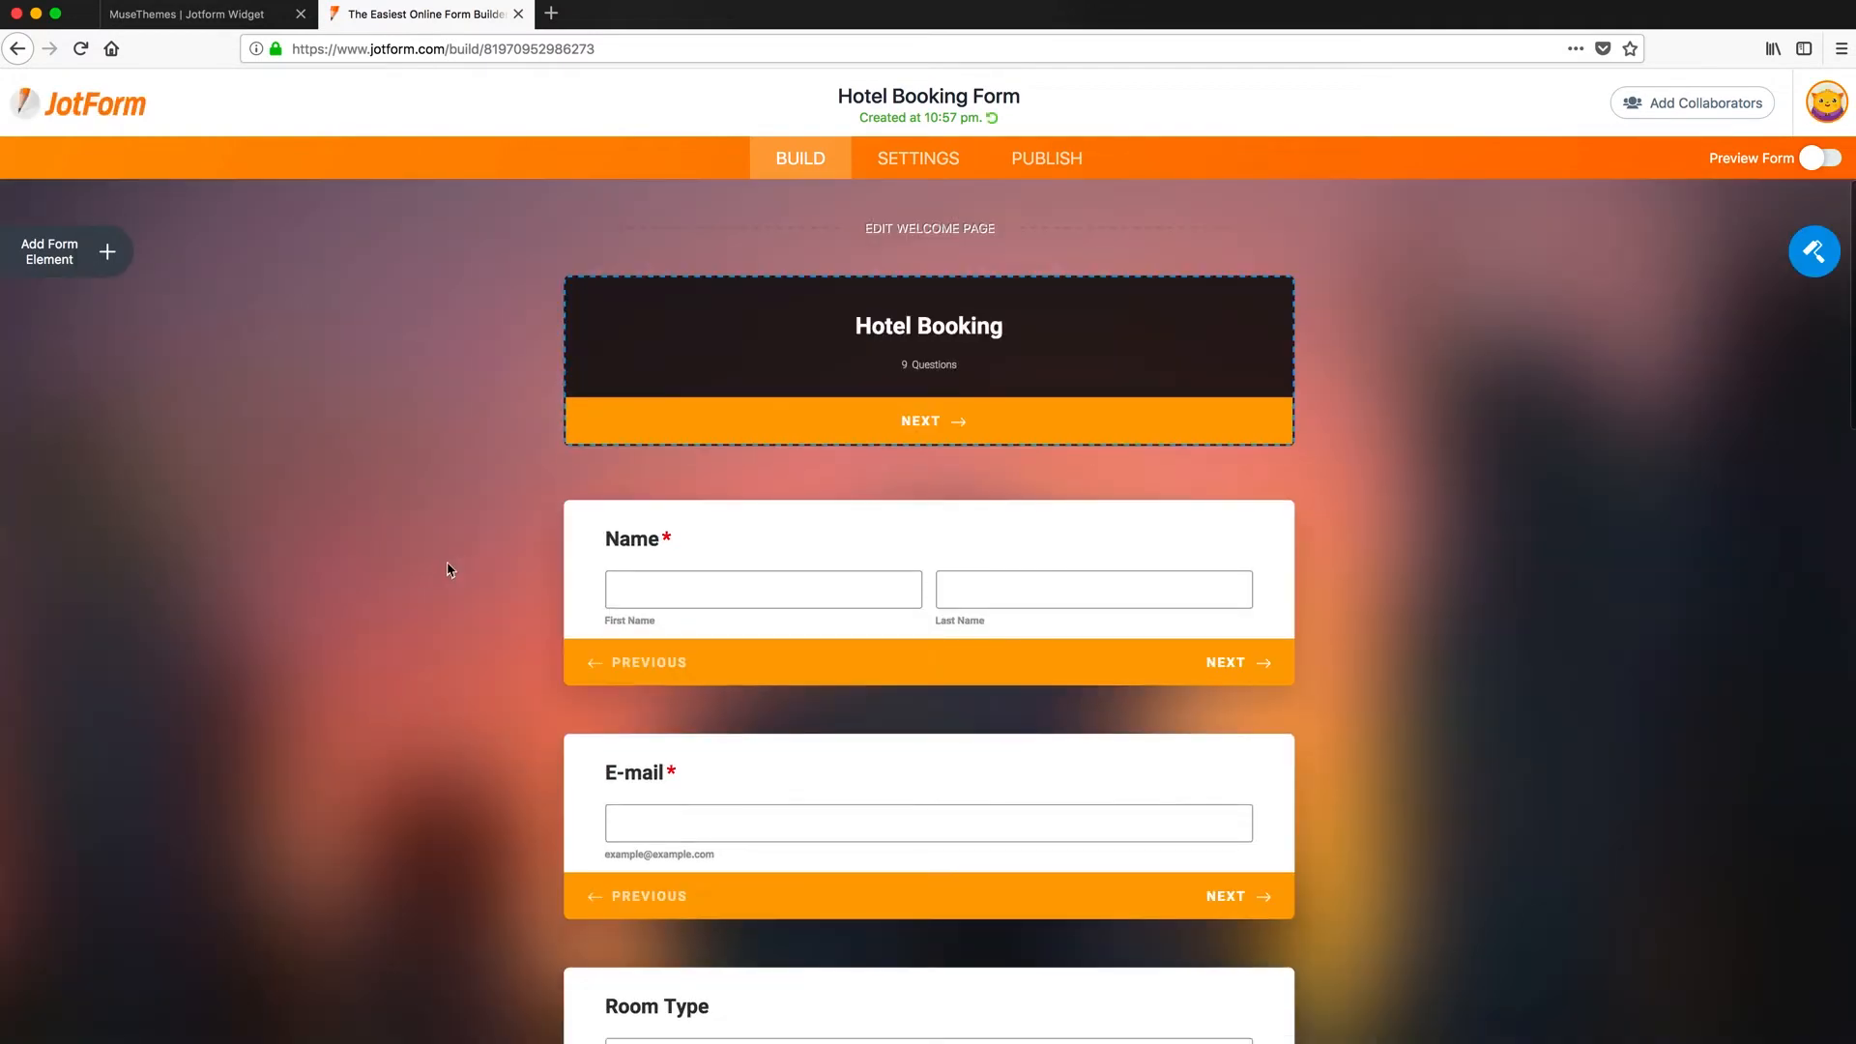
scroll(480, 553, down, 2)
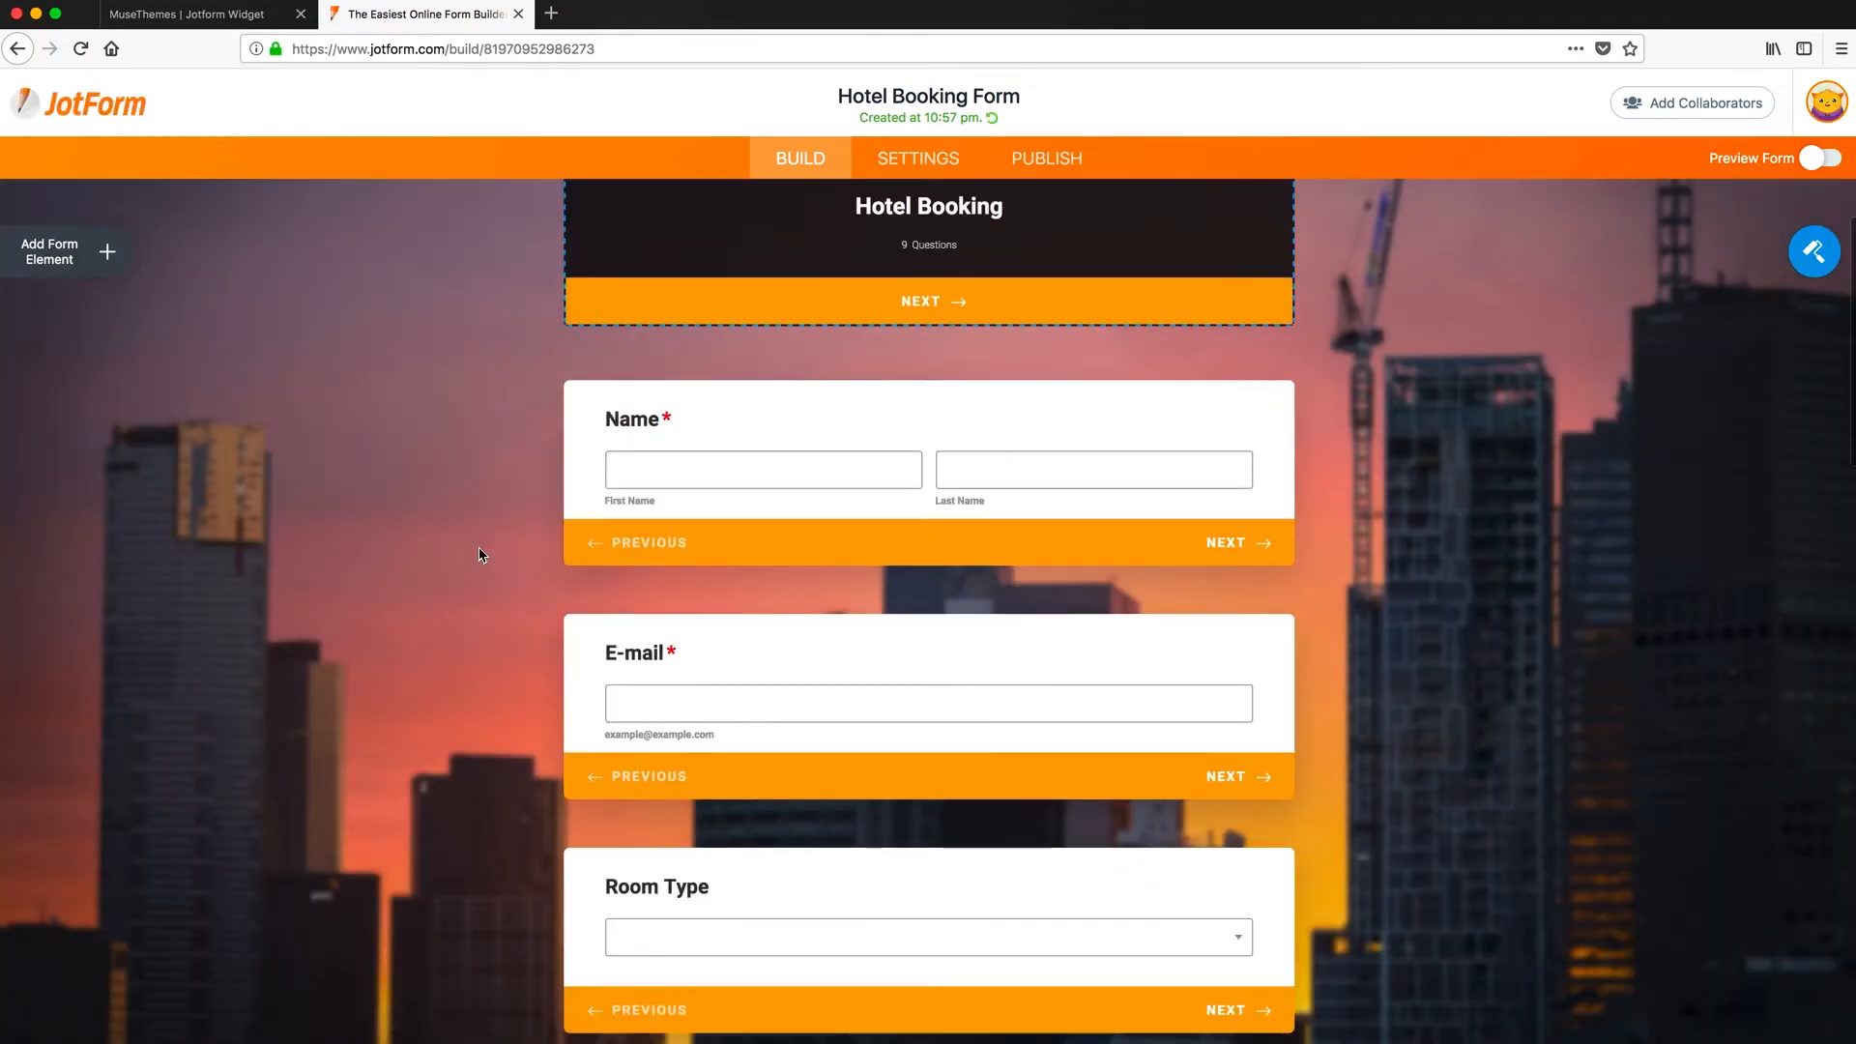
scroll(480, 553, down, 2)
scroll(480, 553, up, 4)
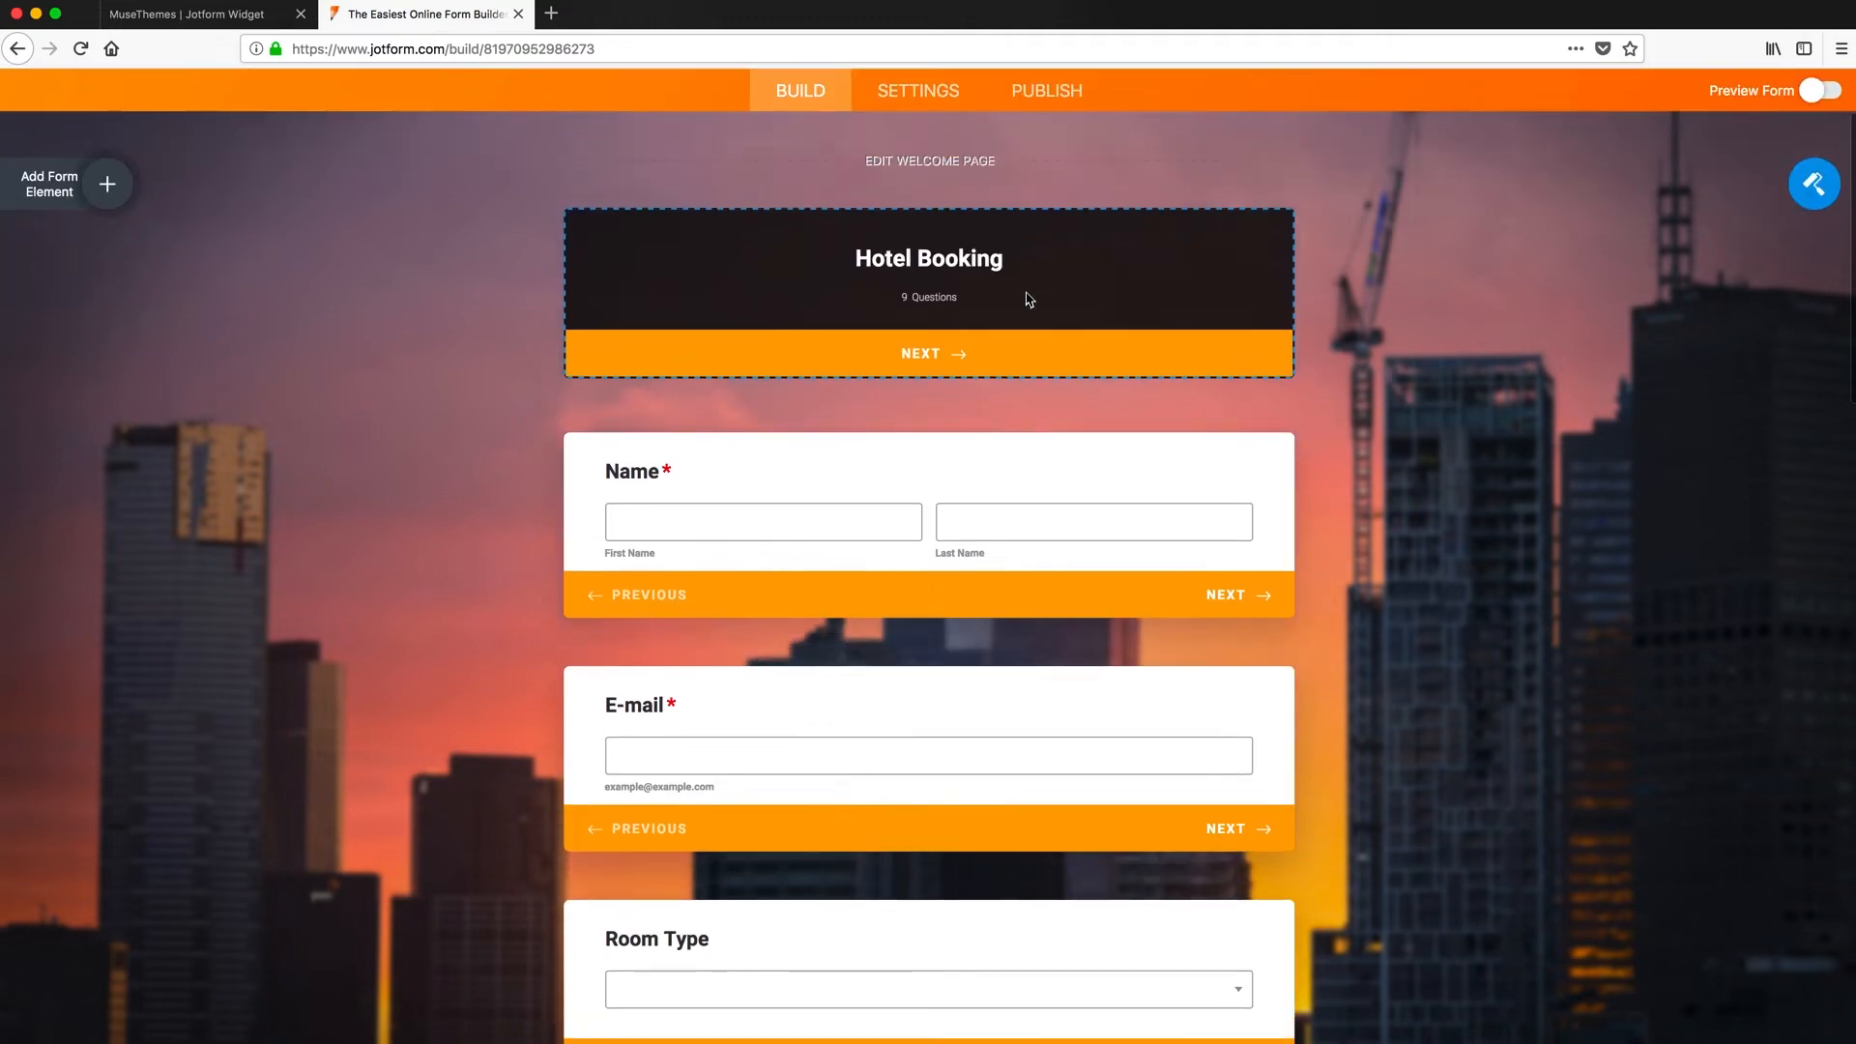
scroll(468, 580, down, 5)
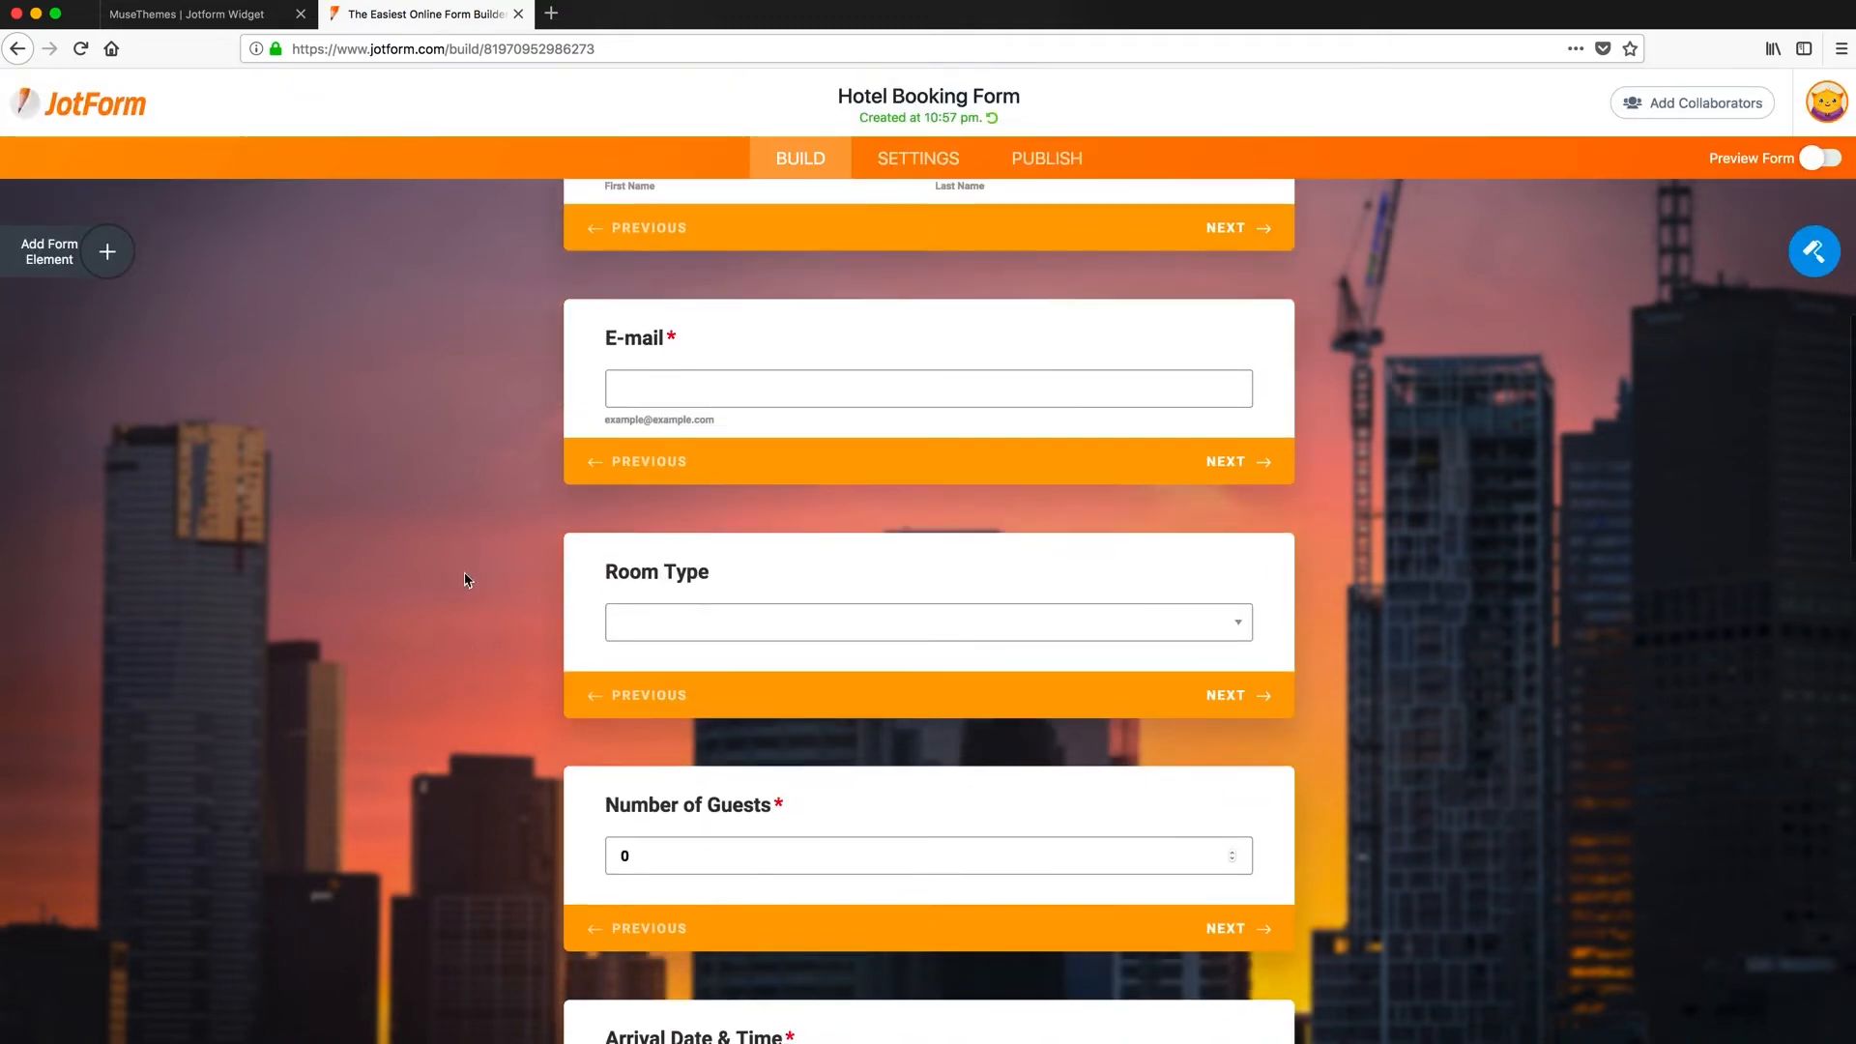
scroll(464, 580, up, 5)
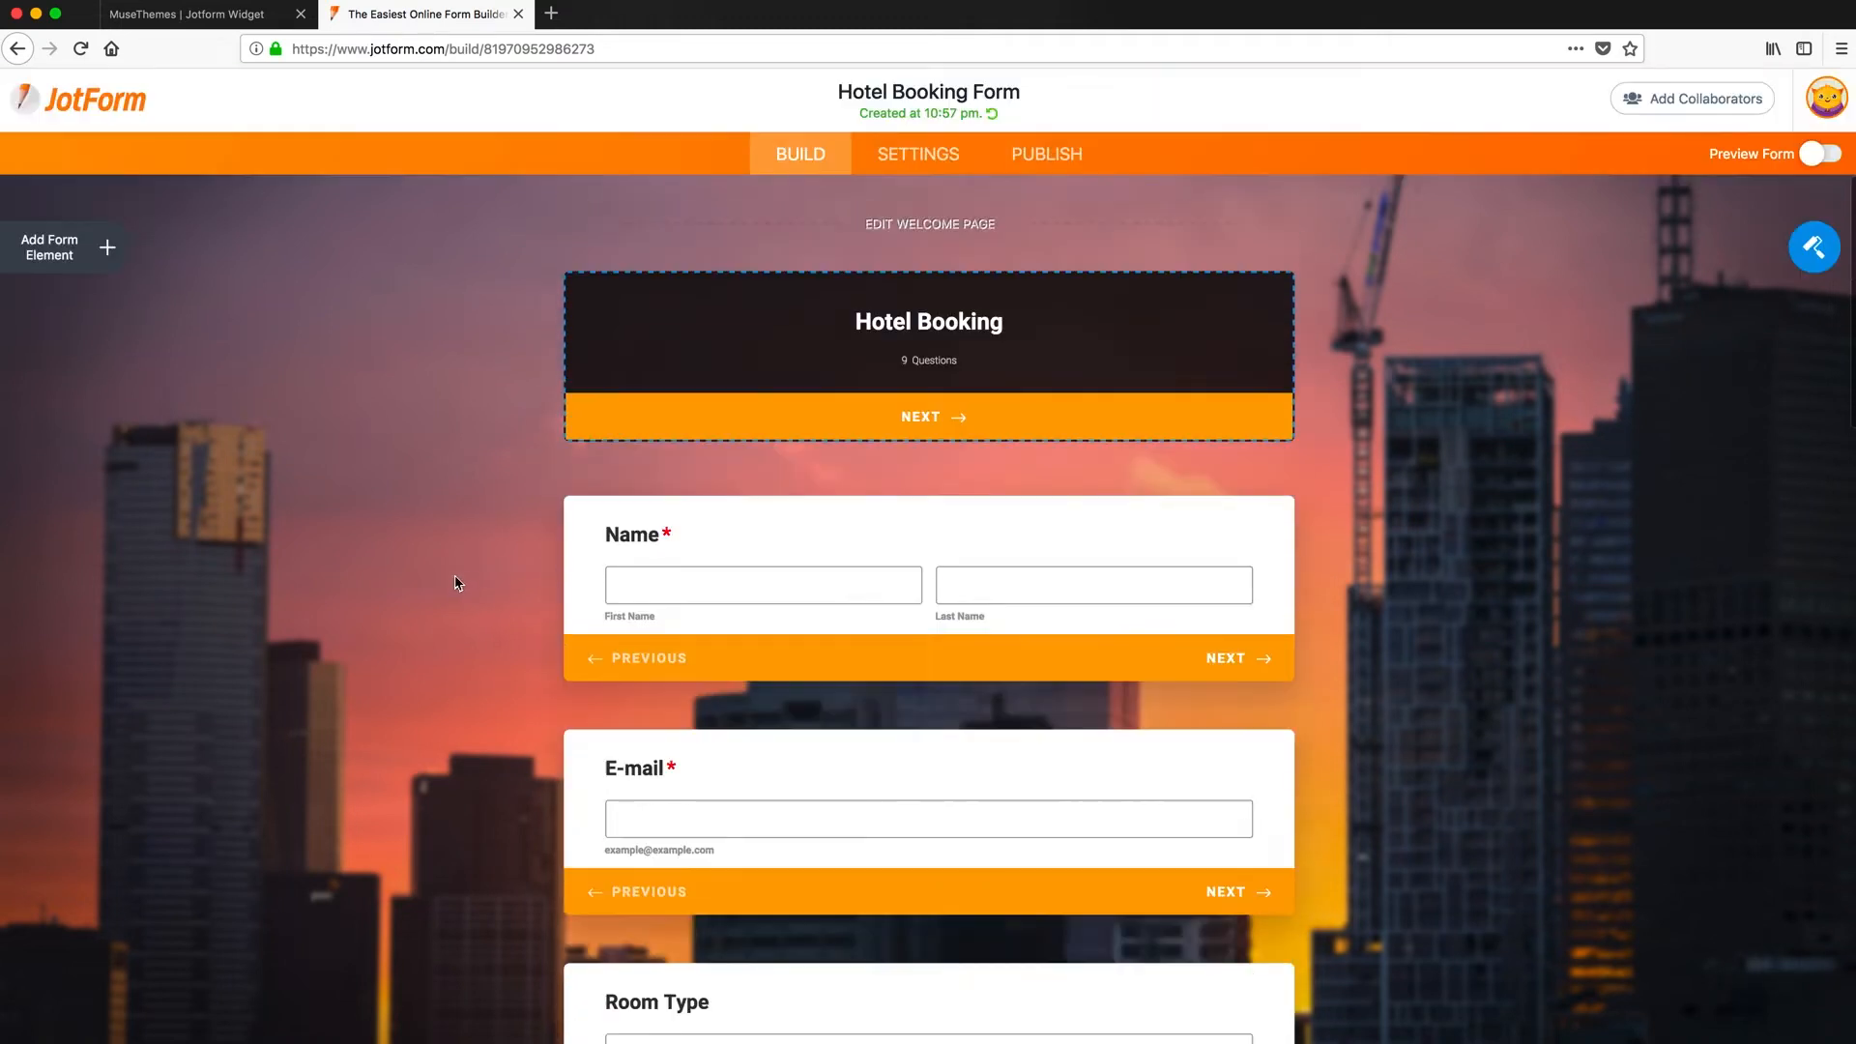
- Change the first question's label from 'Name' to 'What'sYourName?'
double_click(623, 544)
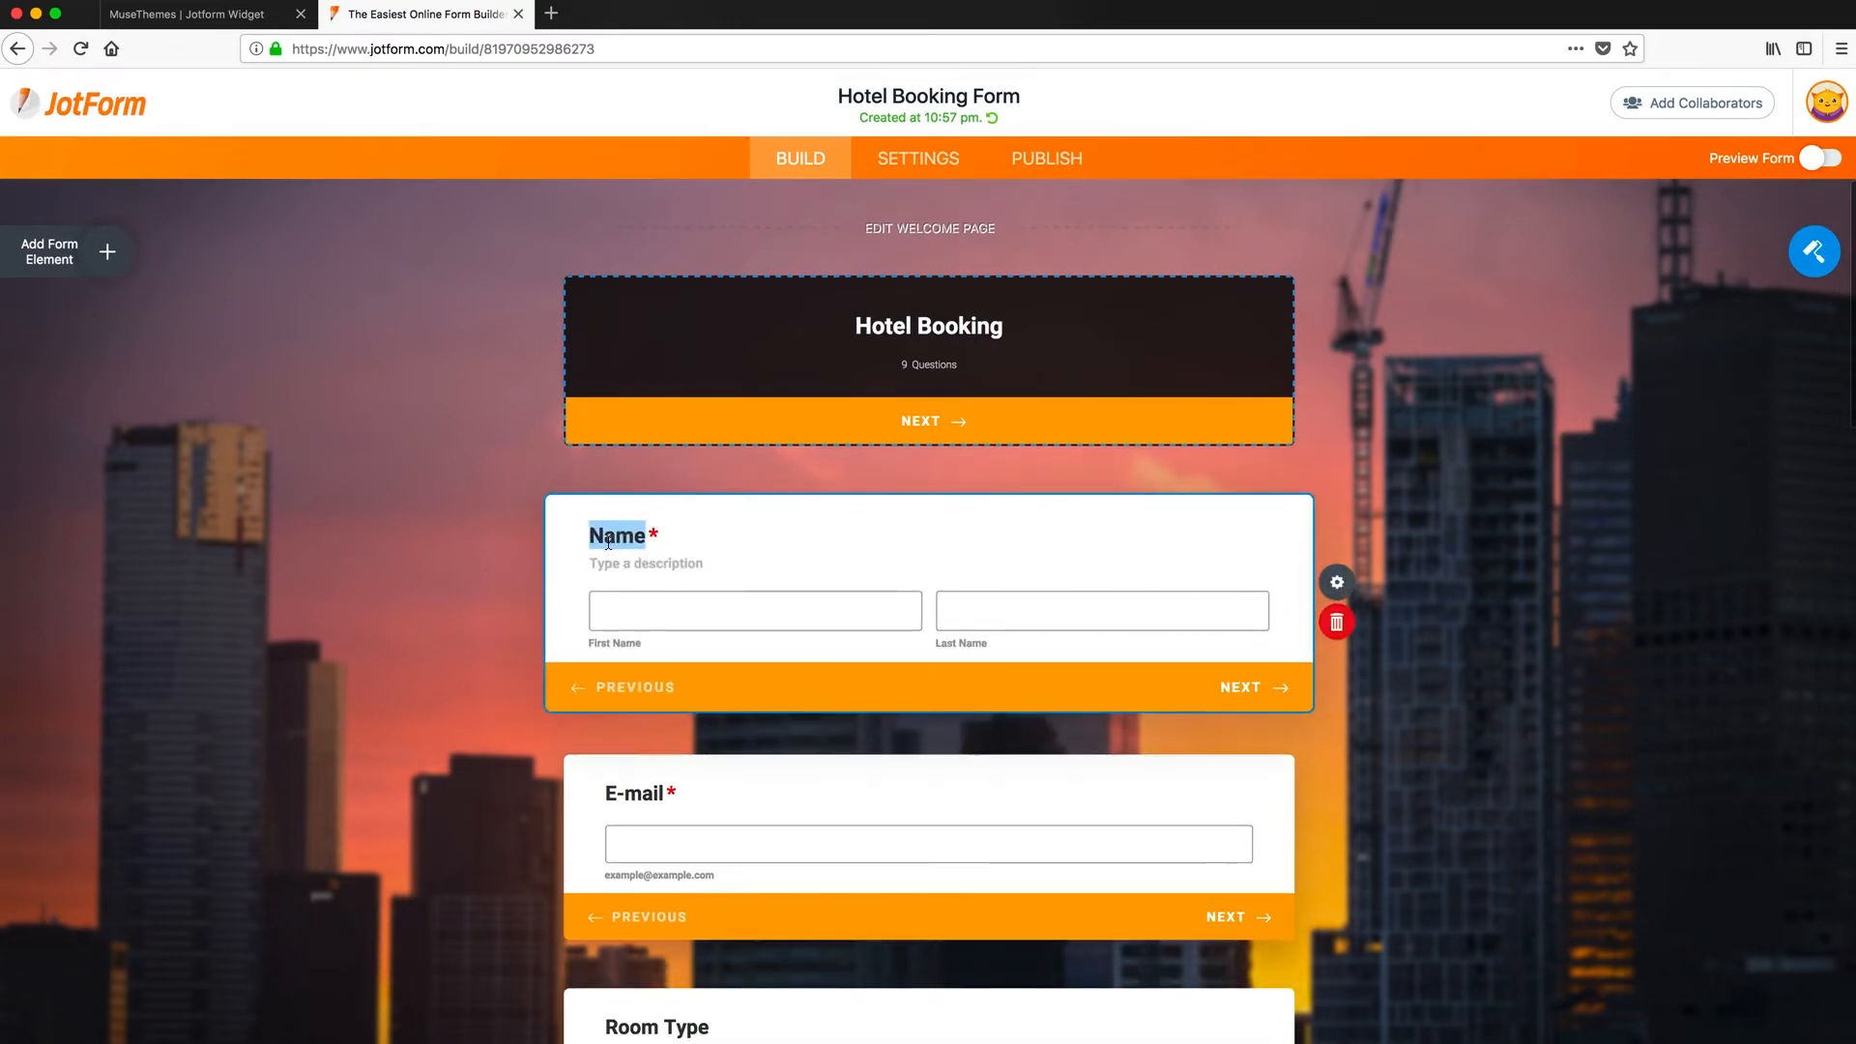
text(What'sYourN)
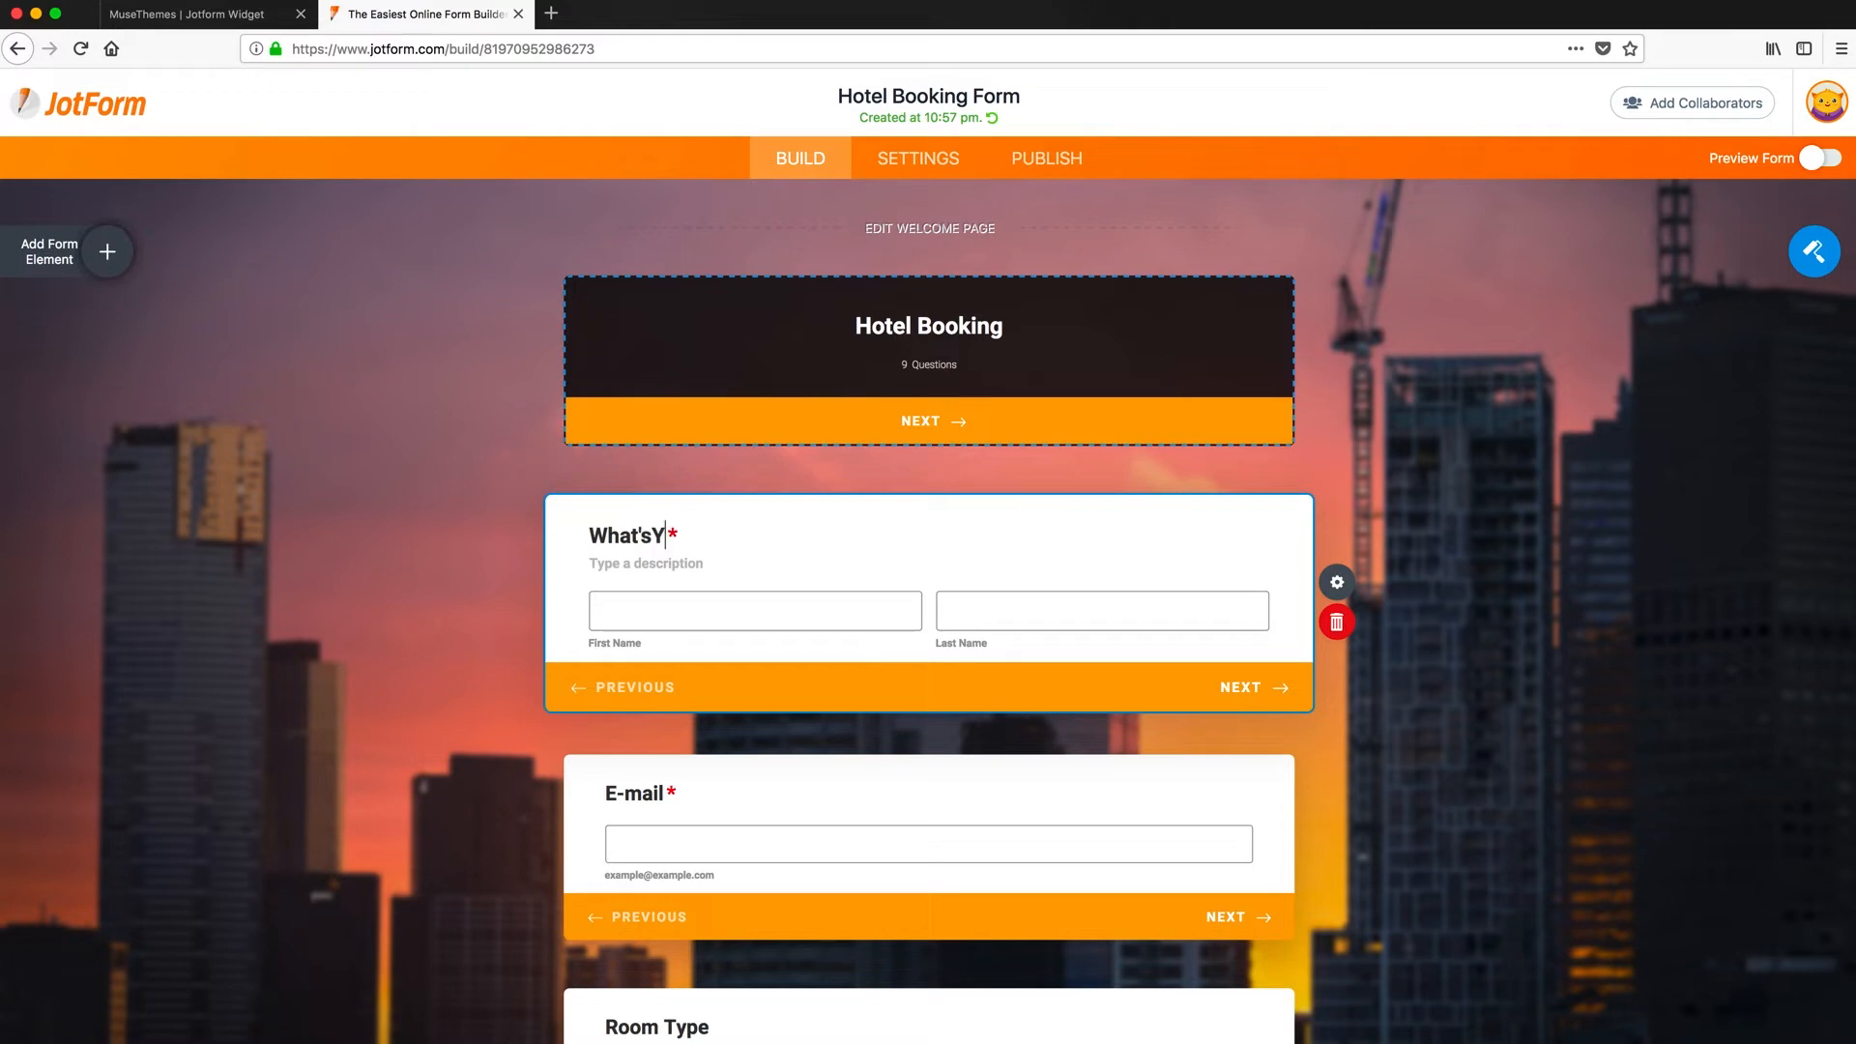
key(BackSpace)
key(BackSpace)
key(BackSpace)
key(BackSpace)
key(BackSpace)
text(Your Name?)
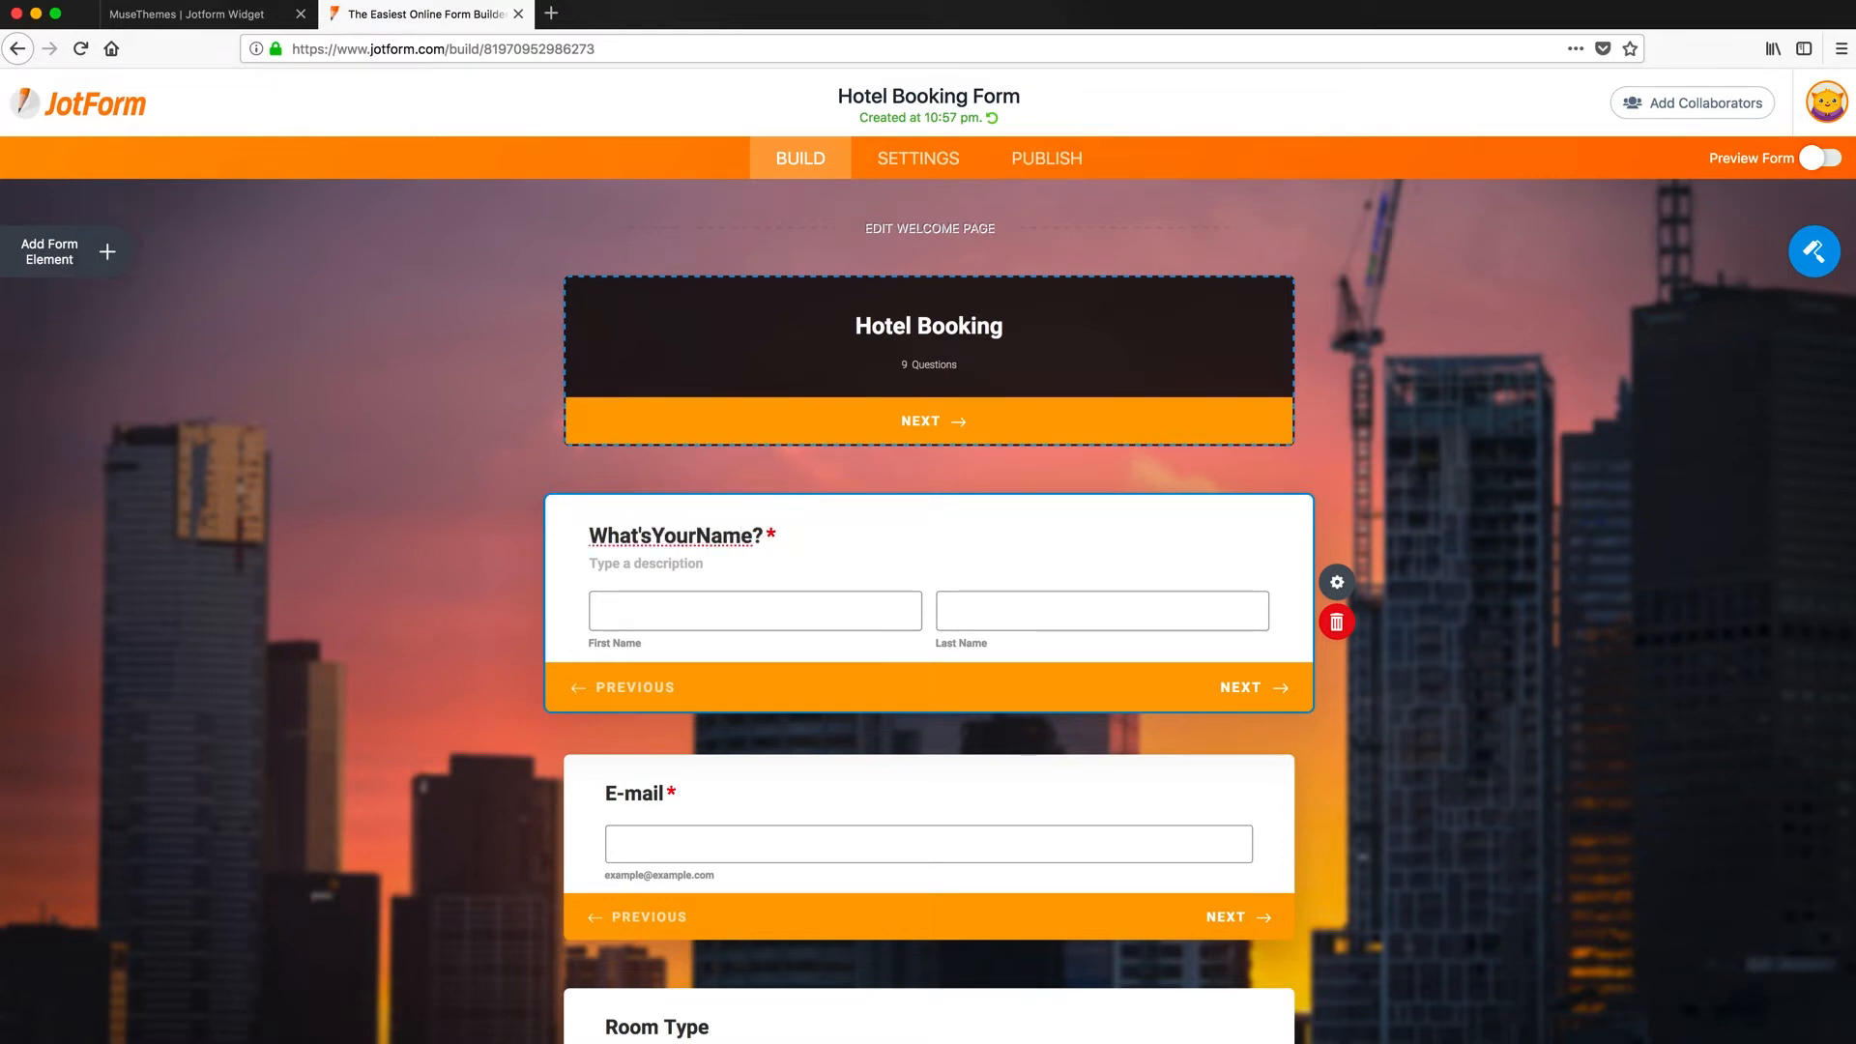
click(1336, 581)
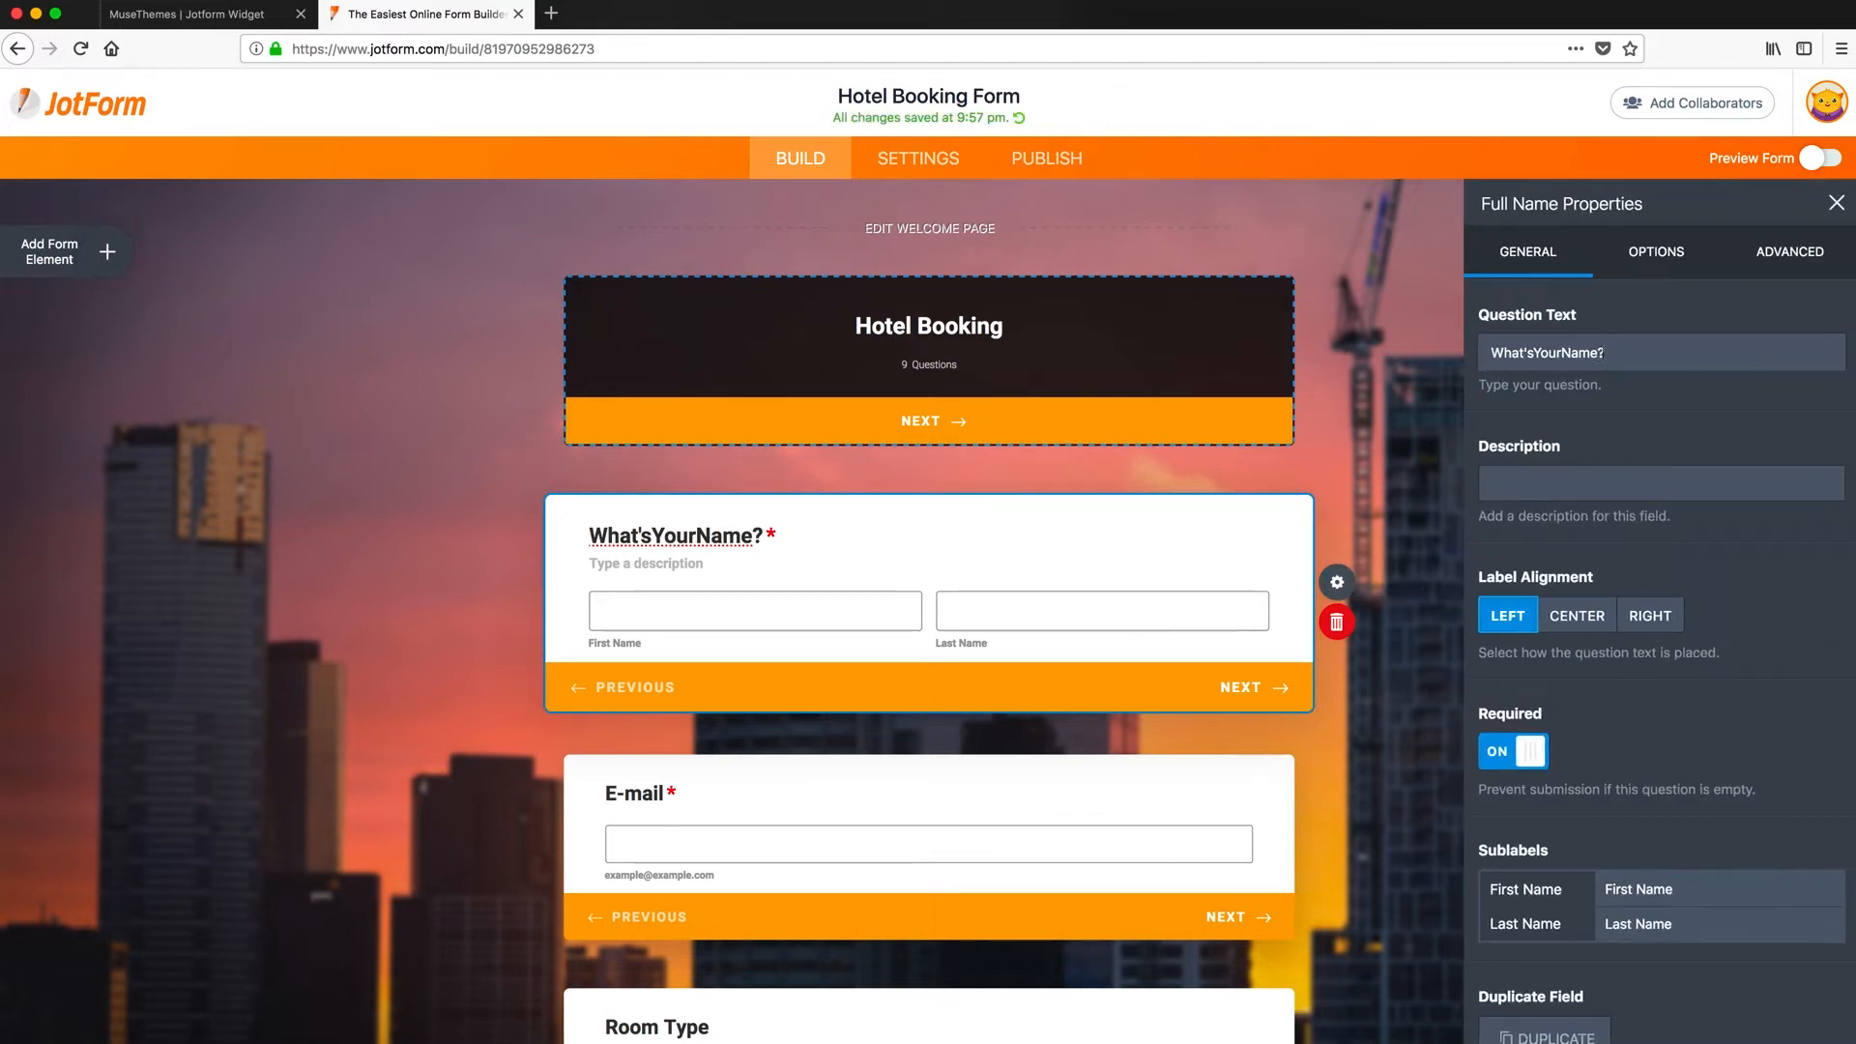
drag(1606, 353, 1489, 354)
click(1541, 470)
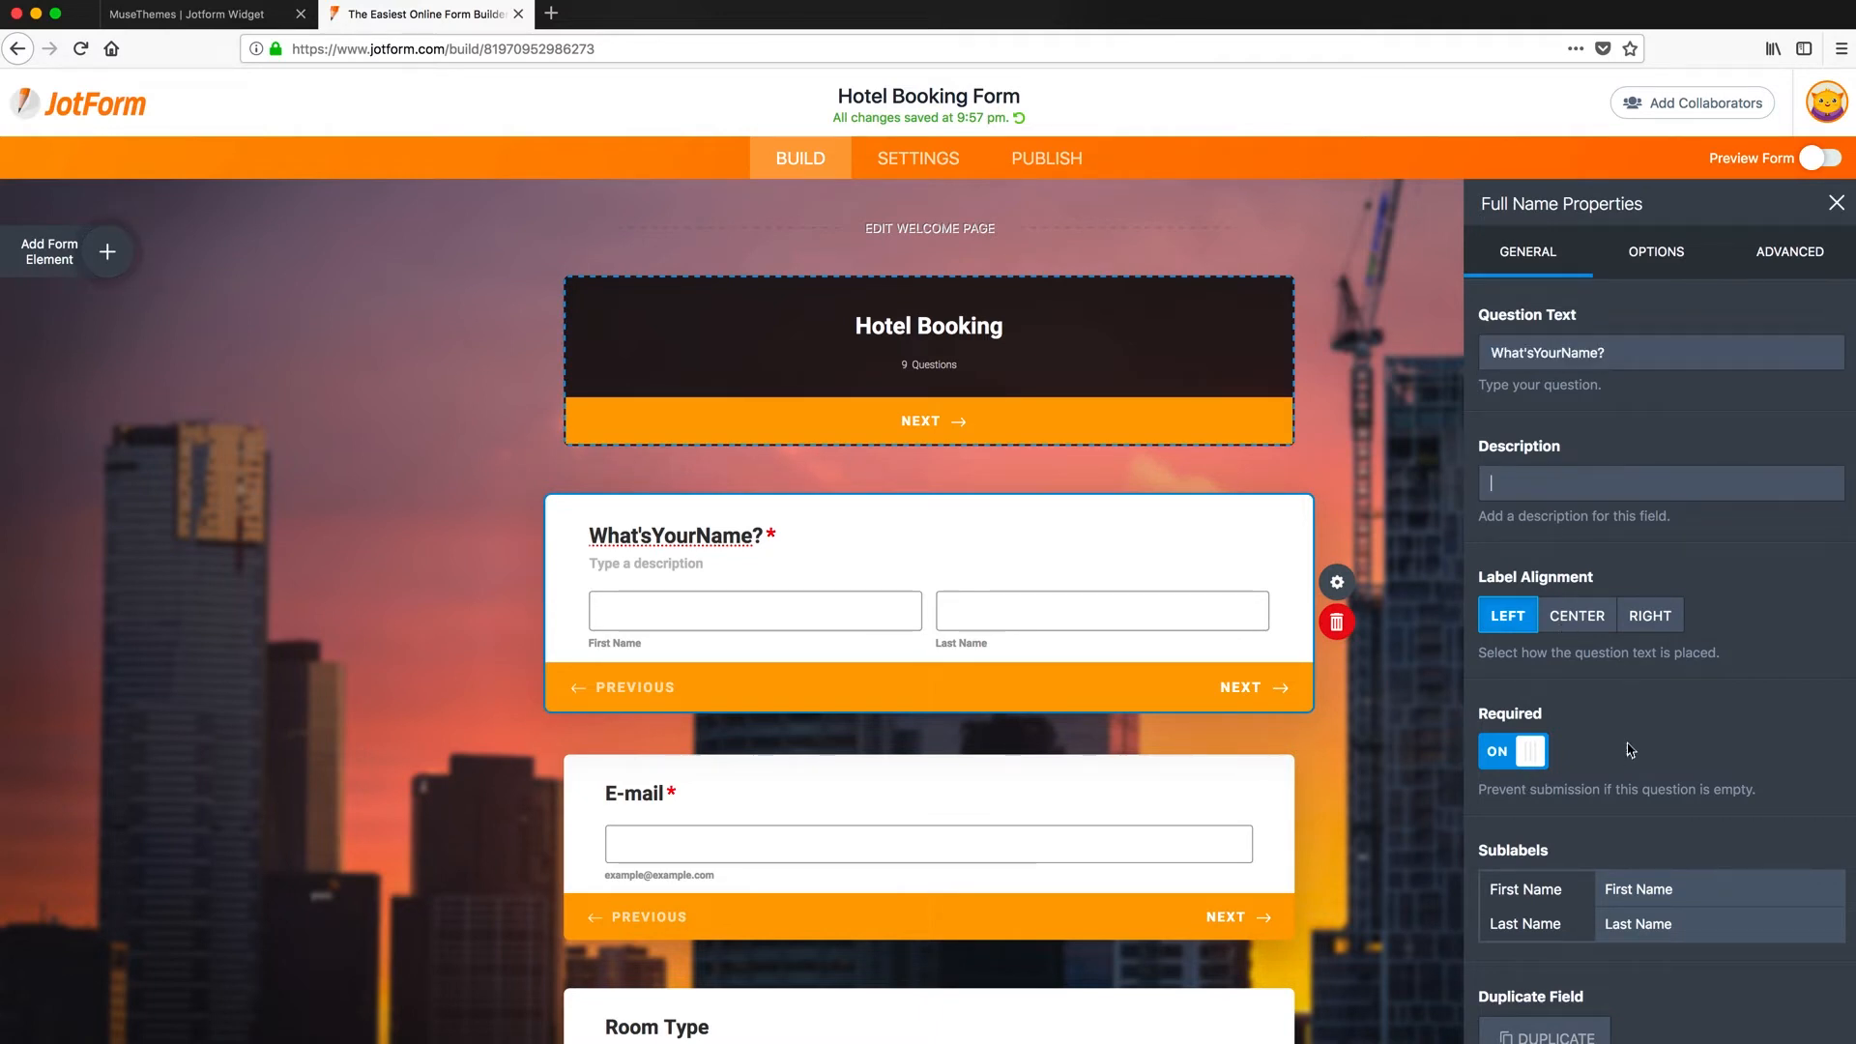
scroll(1628, 746, down, 1)
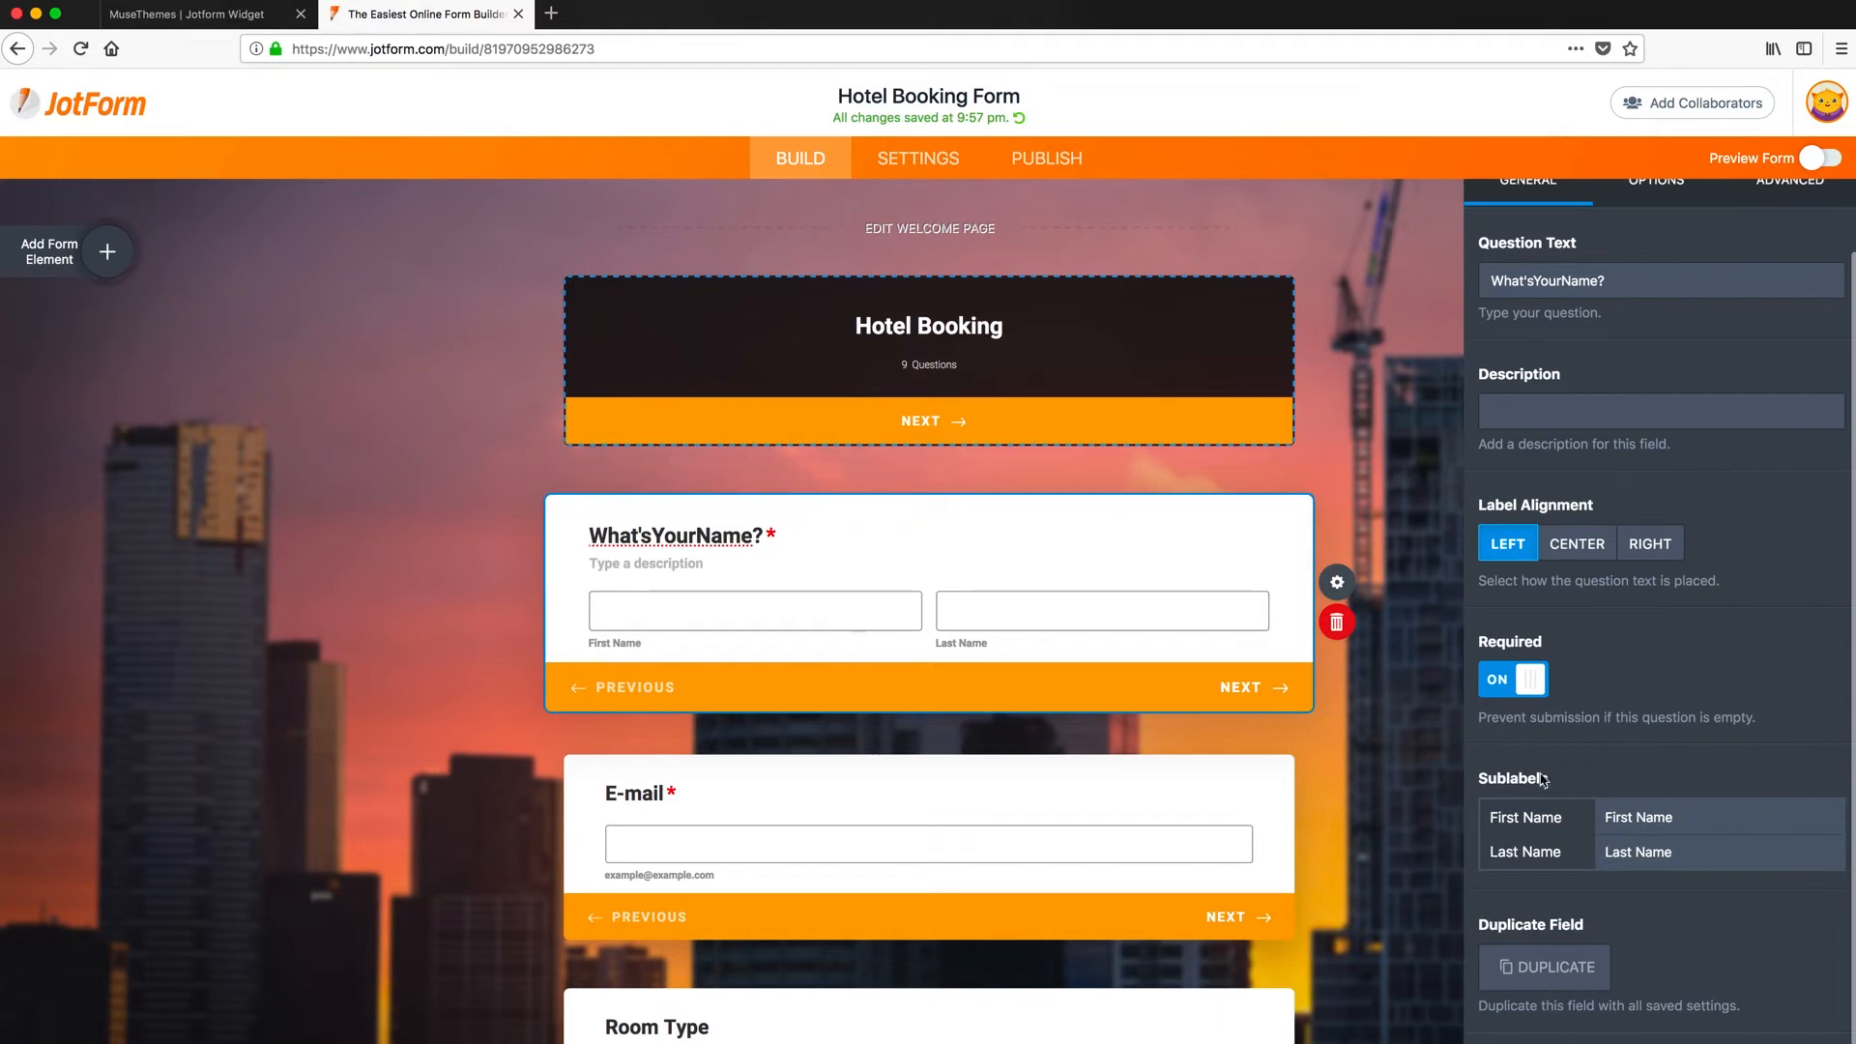
scroll(1635, 720, up, 1)
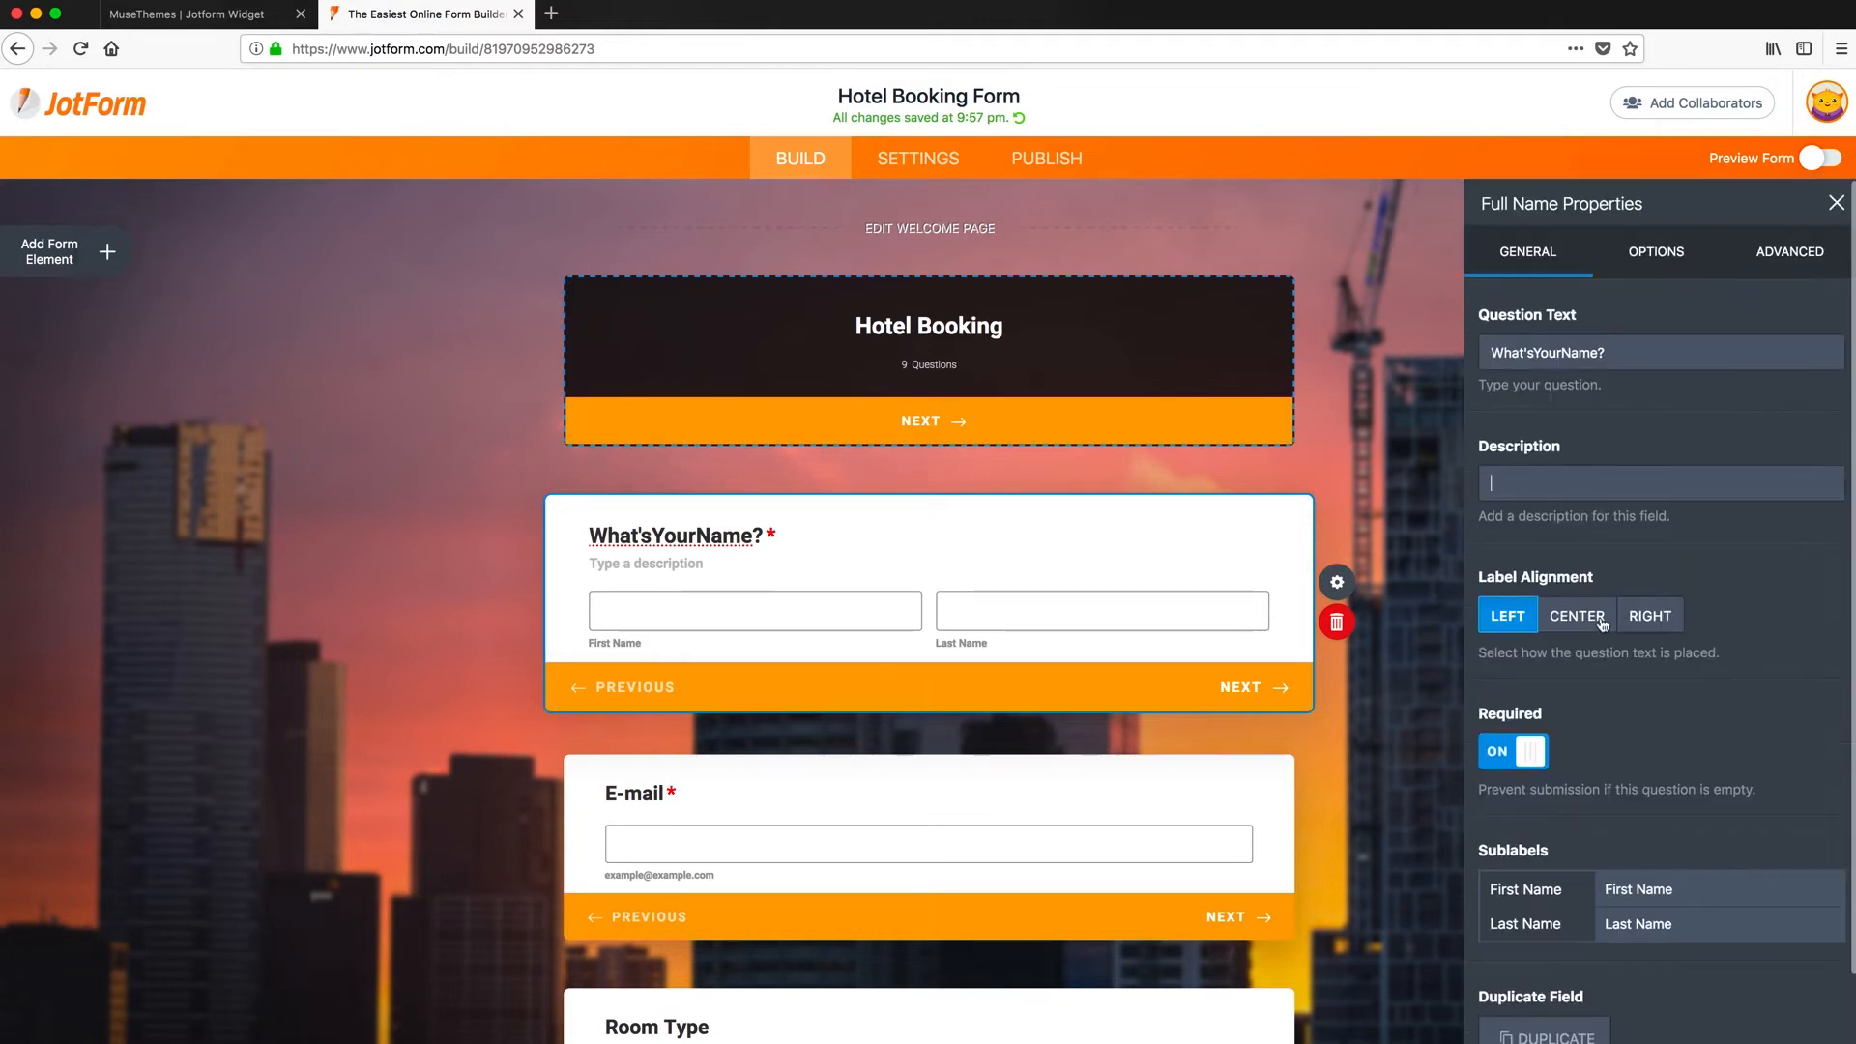
click(1781, 255)
click(1679, 255)
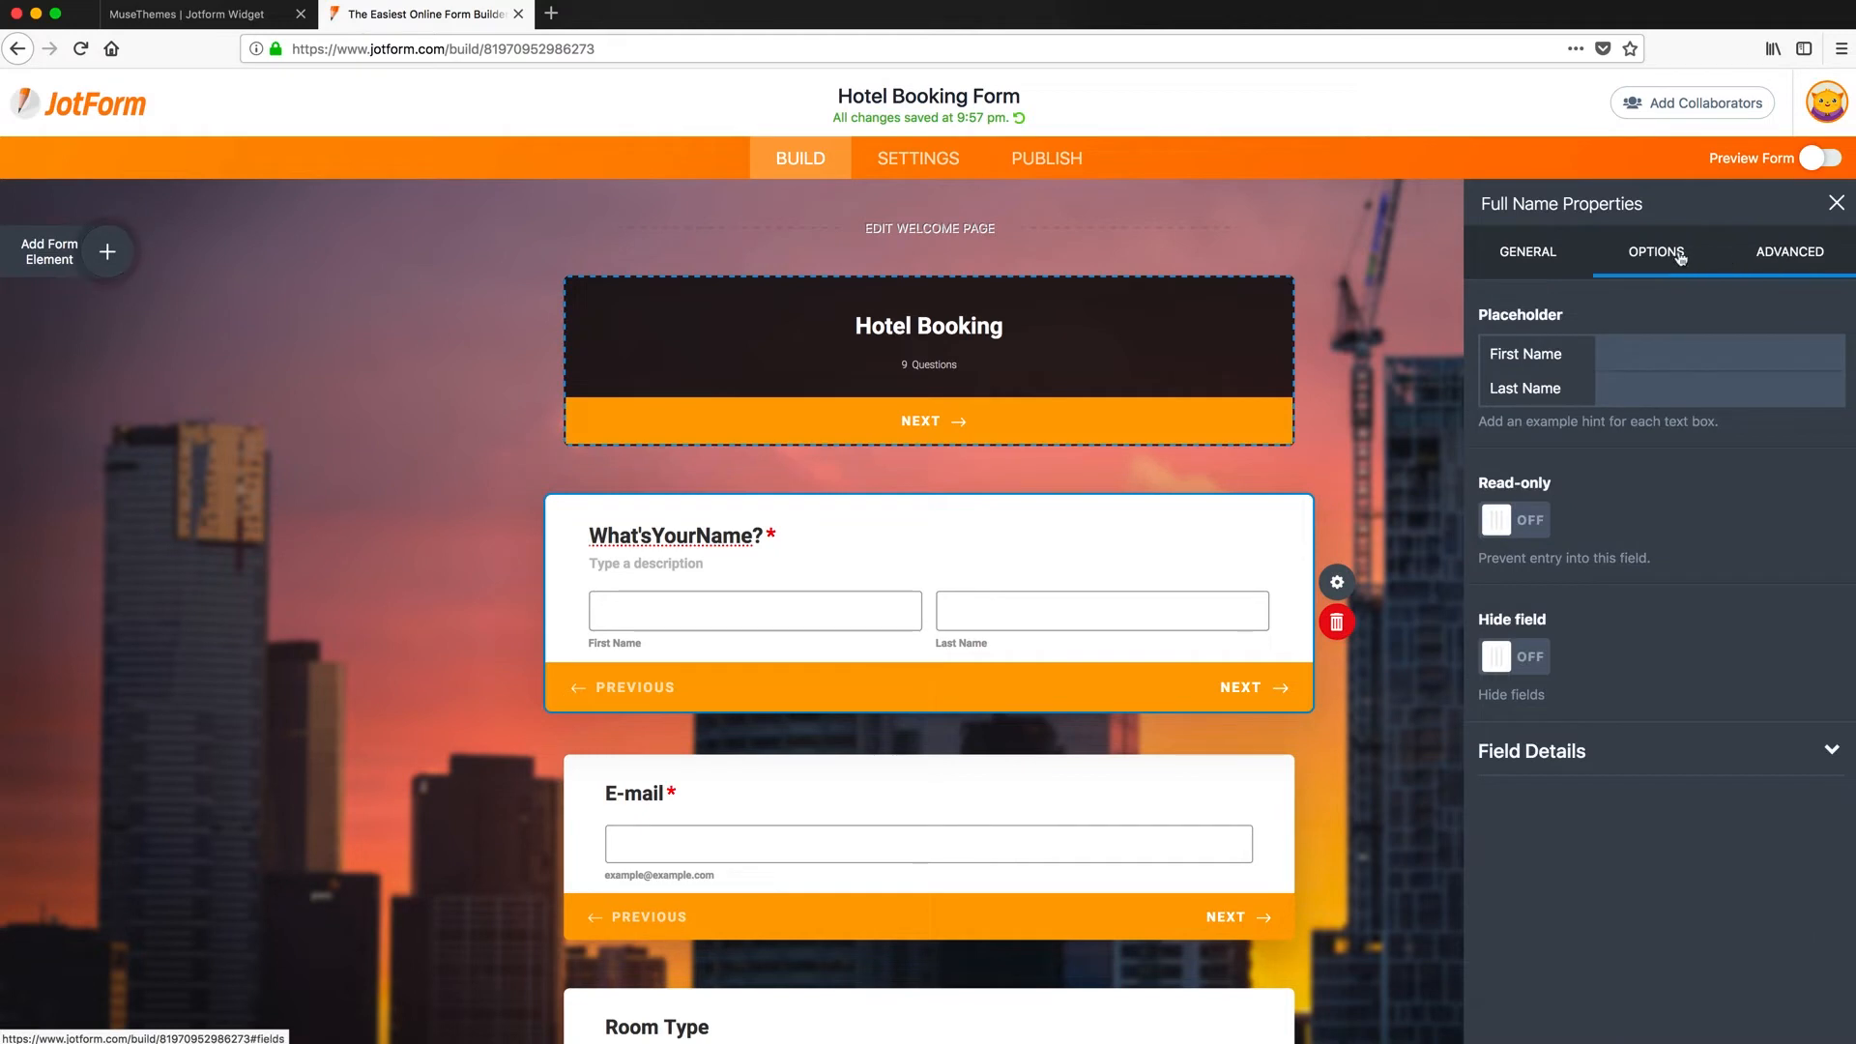
click(1835, 203)
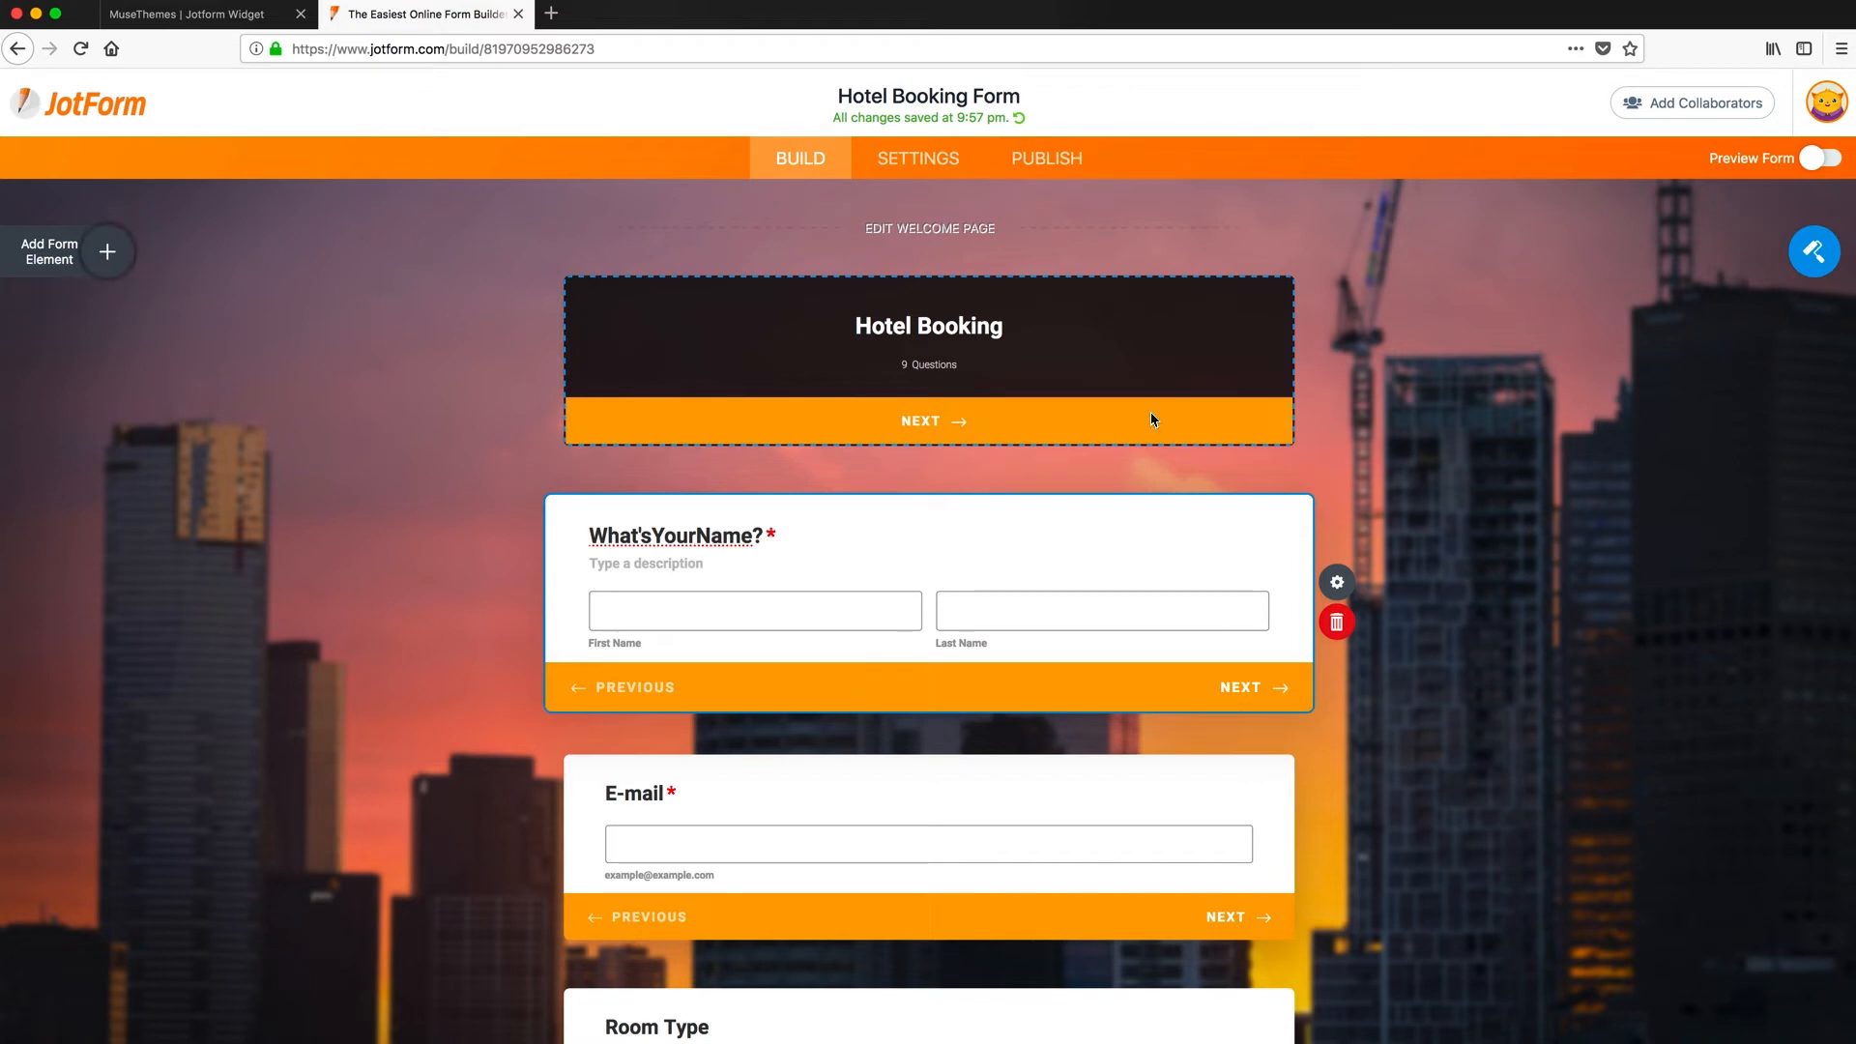
- Apply the dark blue theme with pink buttons in Form Designer, then go to Settings
click(1813, 252)
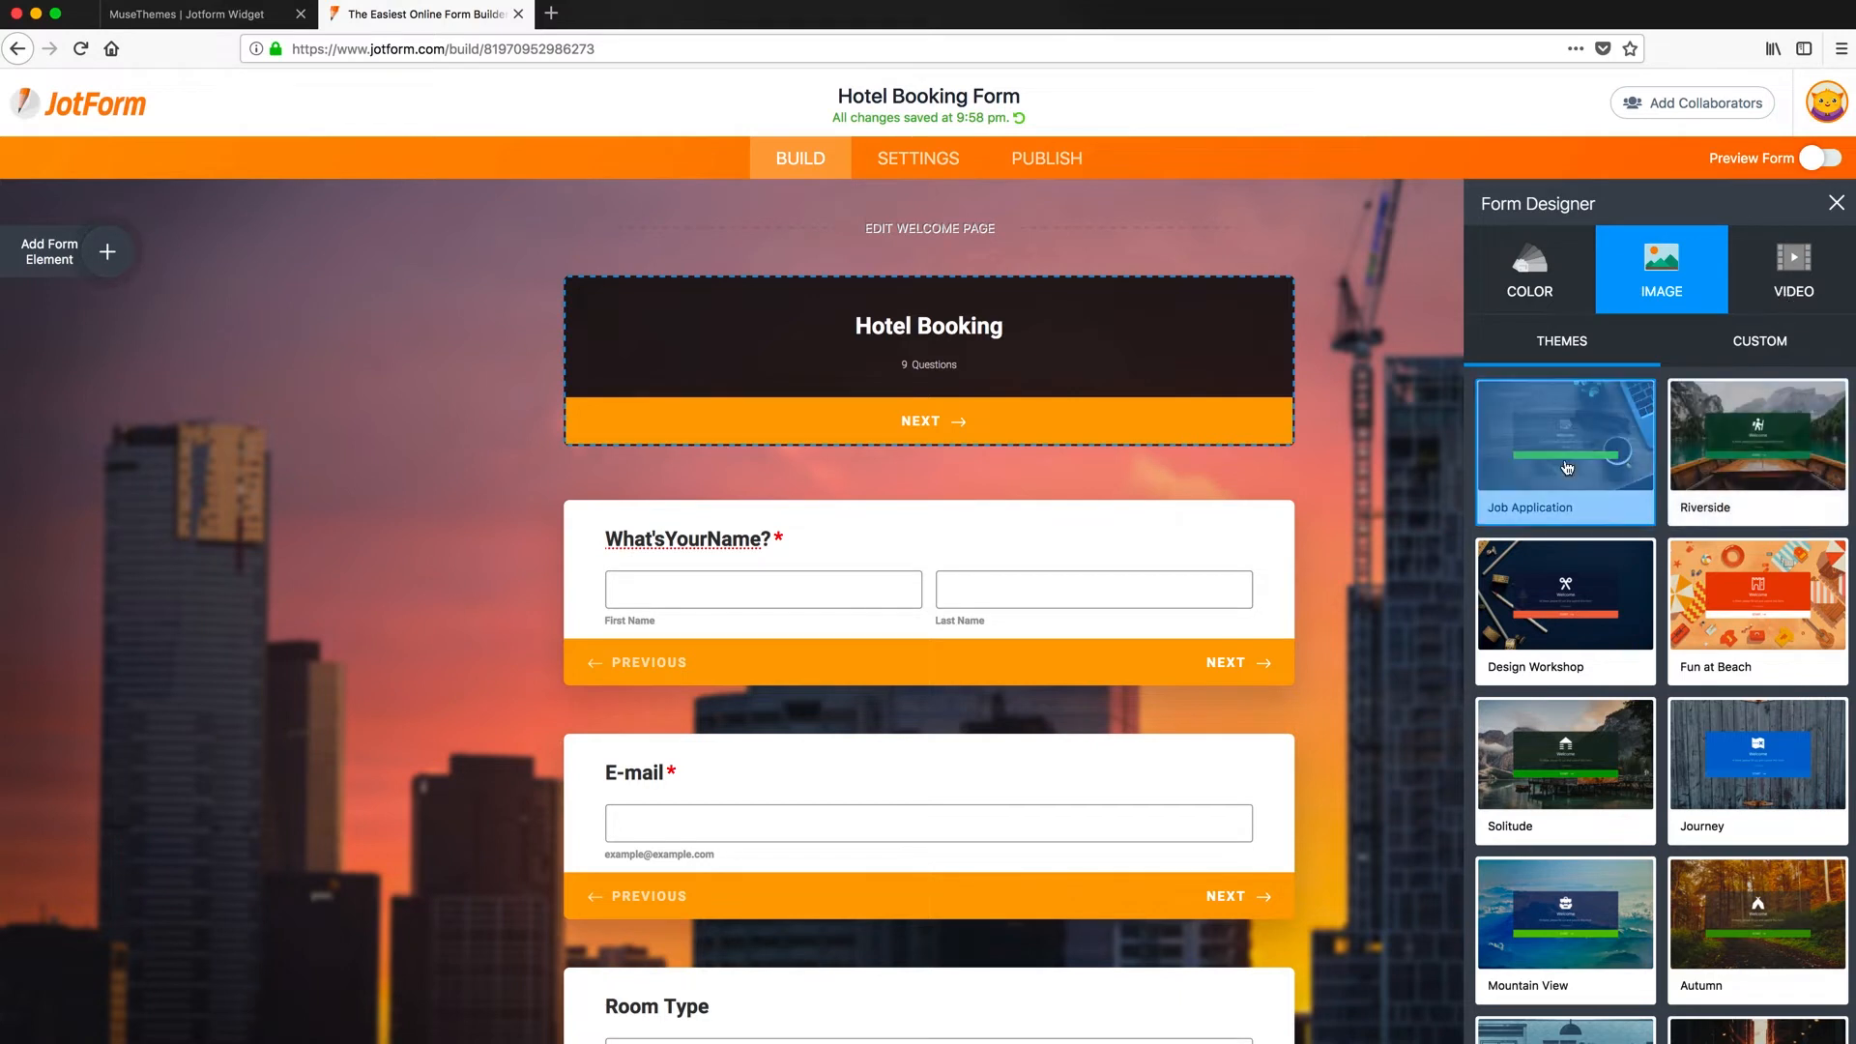
click(1533, 280)
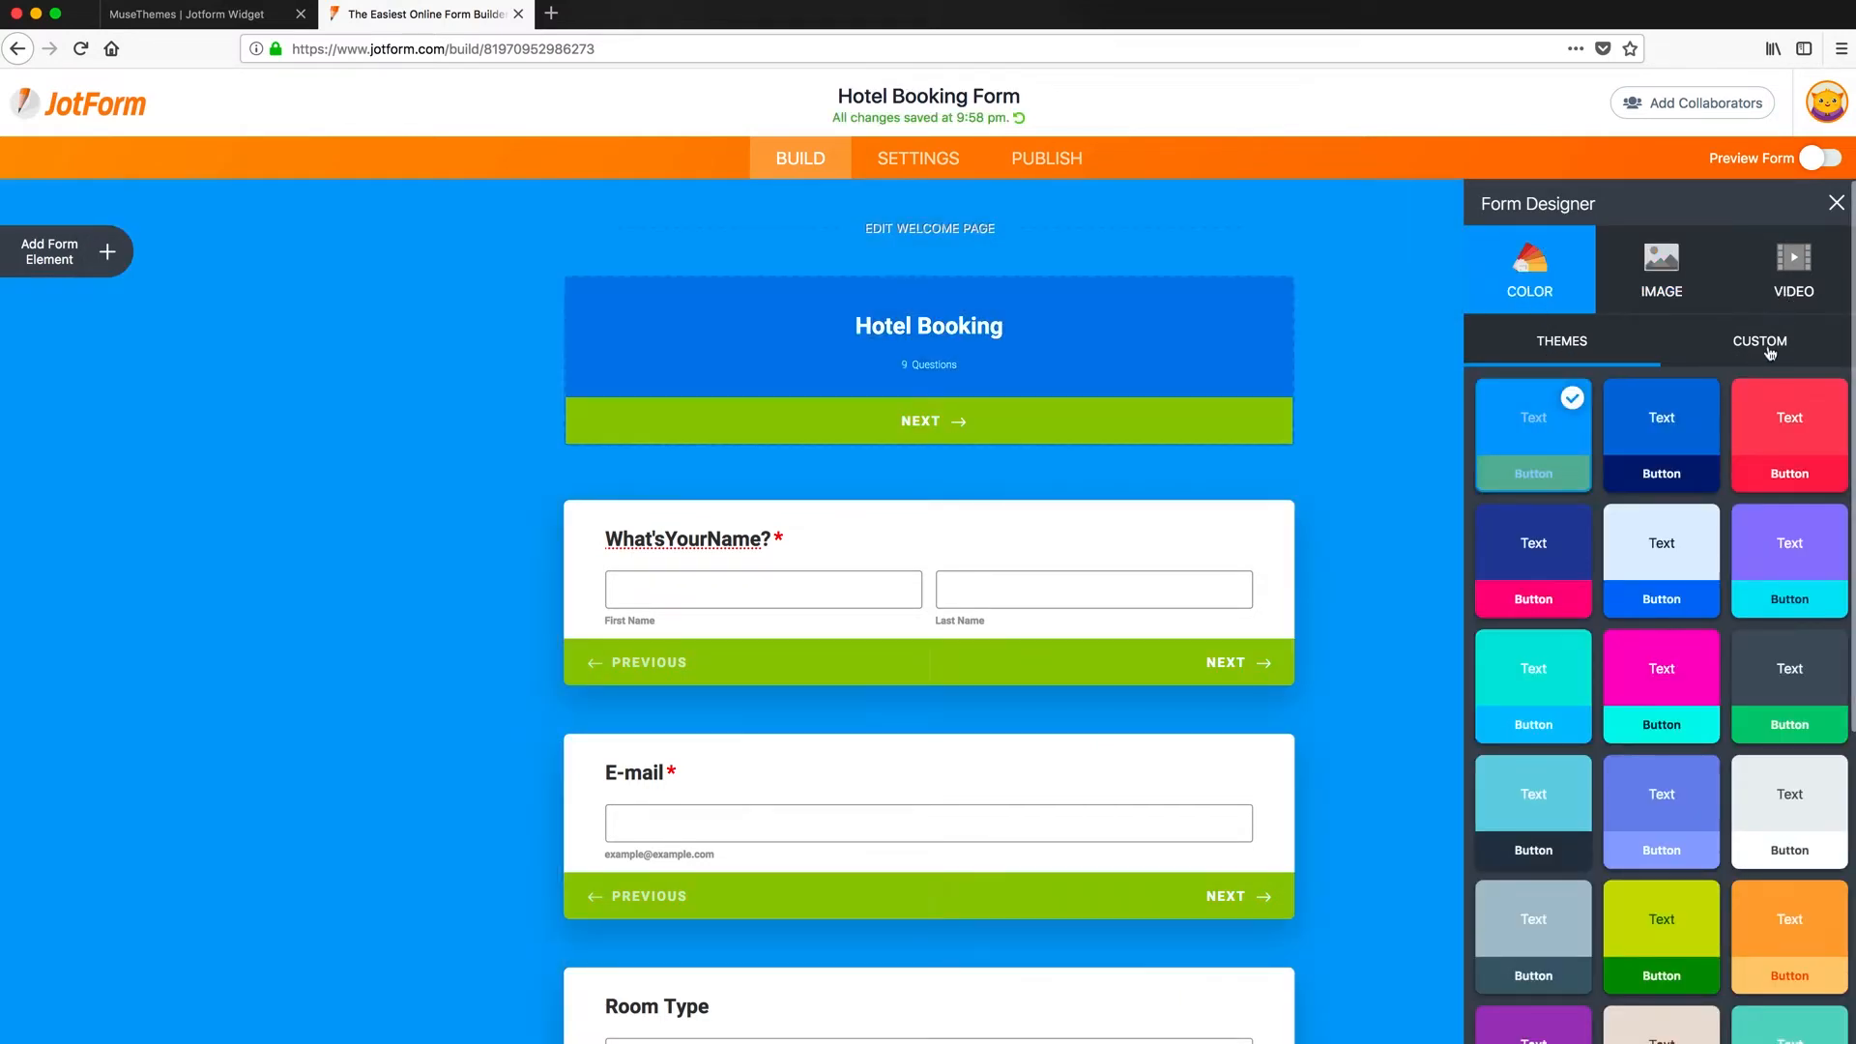
click(1761, 348)
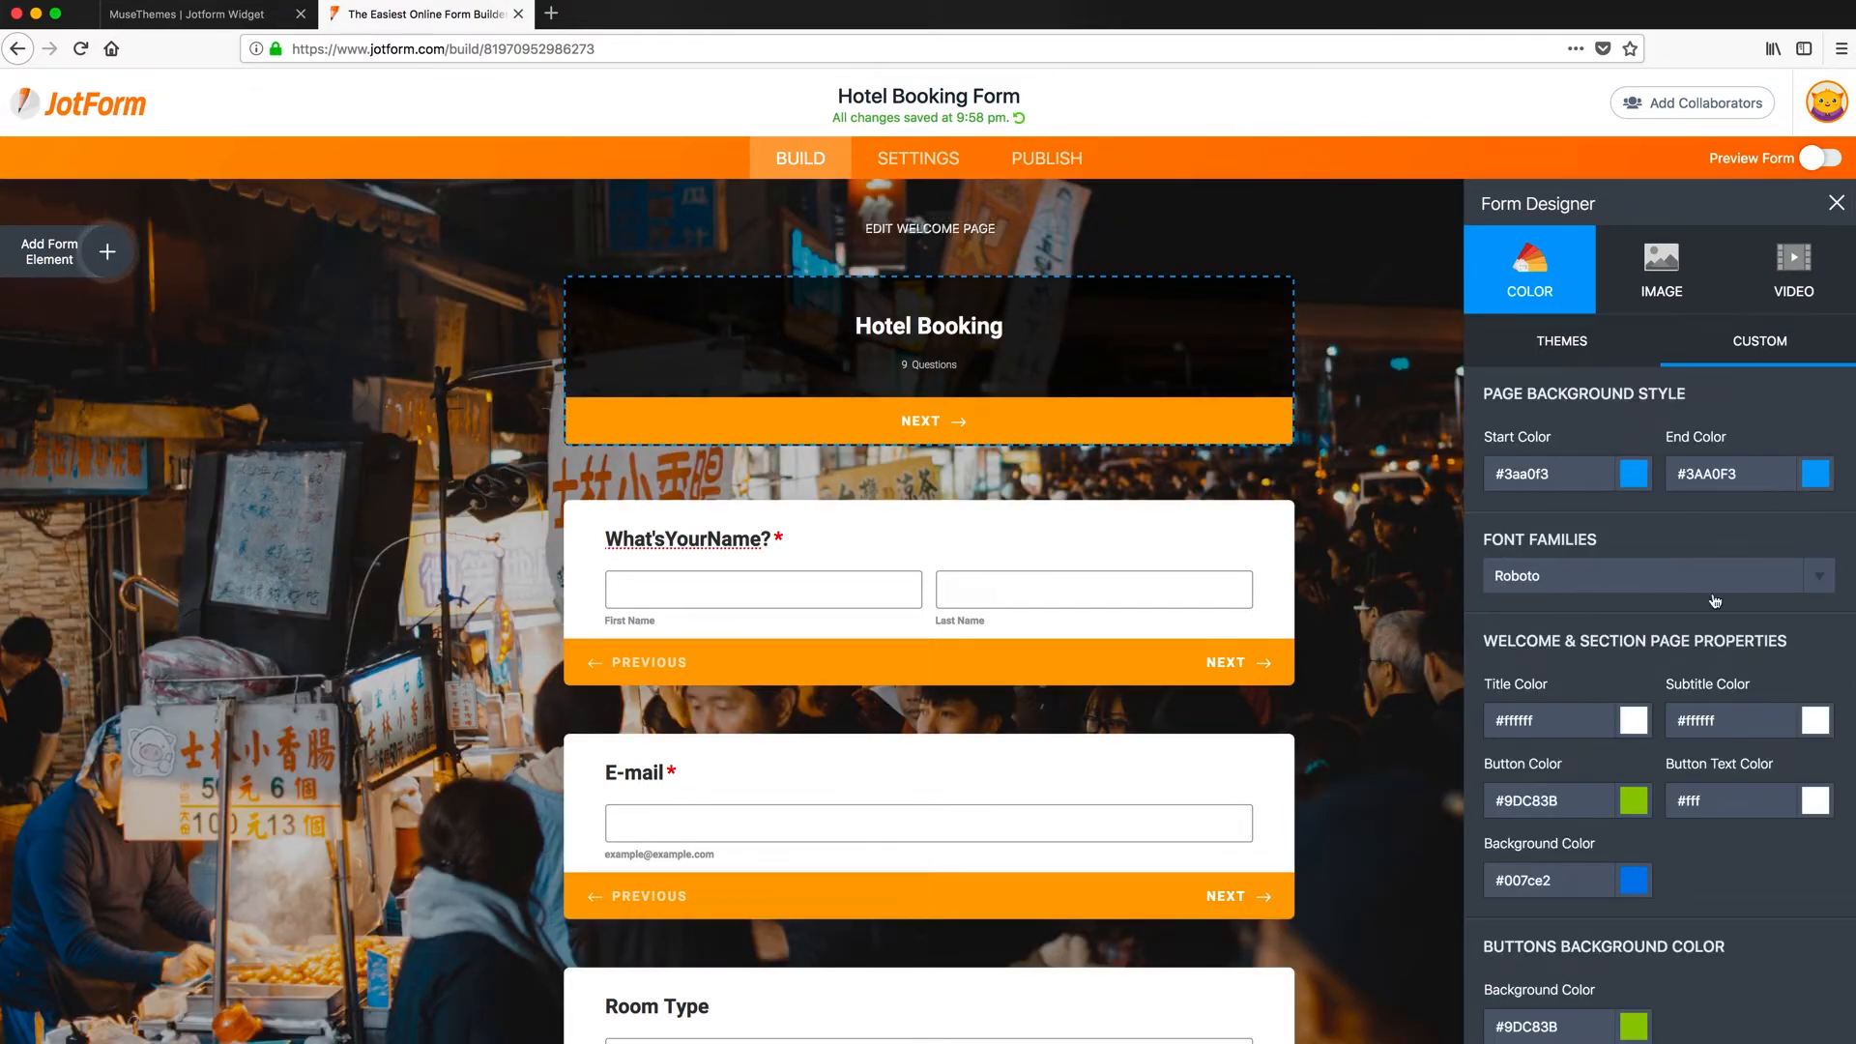
click(1586, 354)
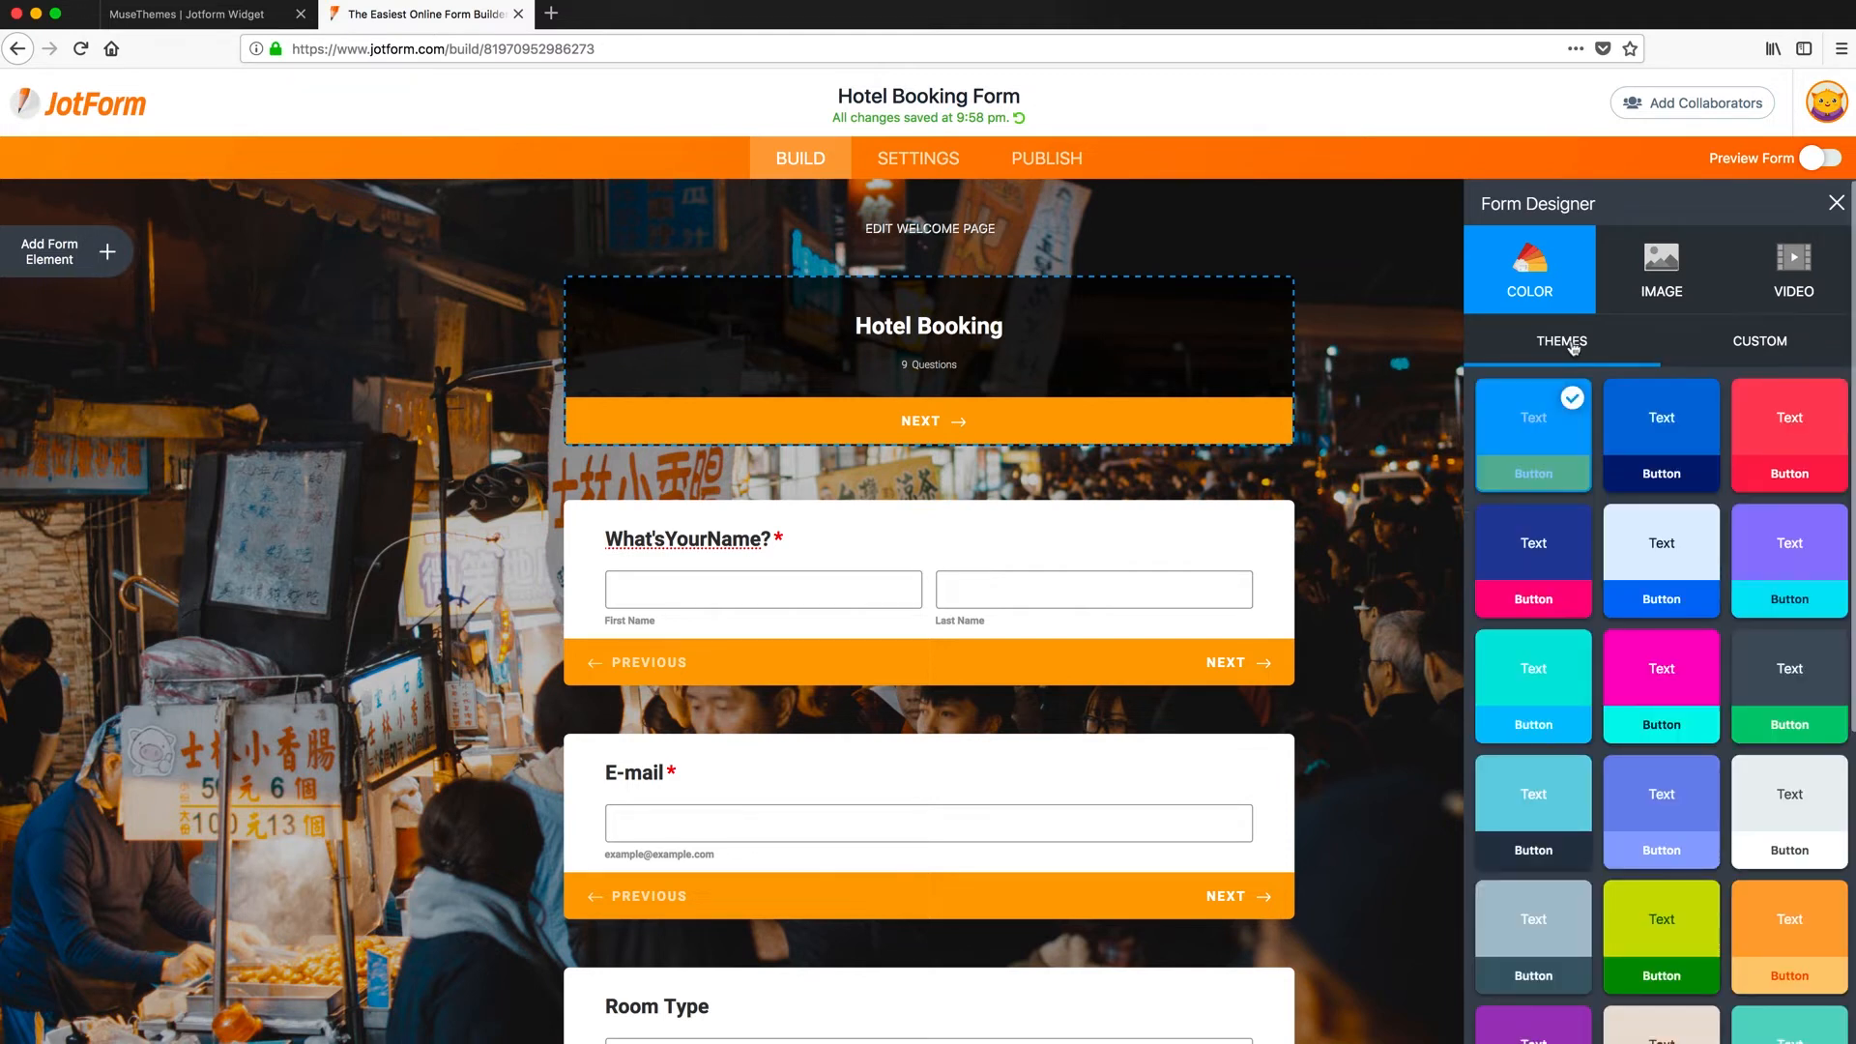
click(1529, 566)
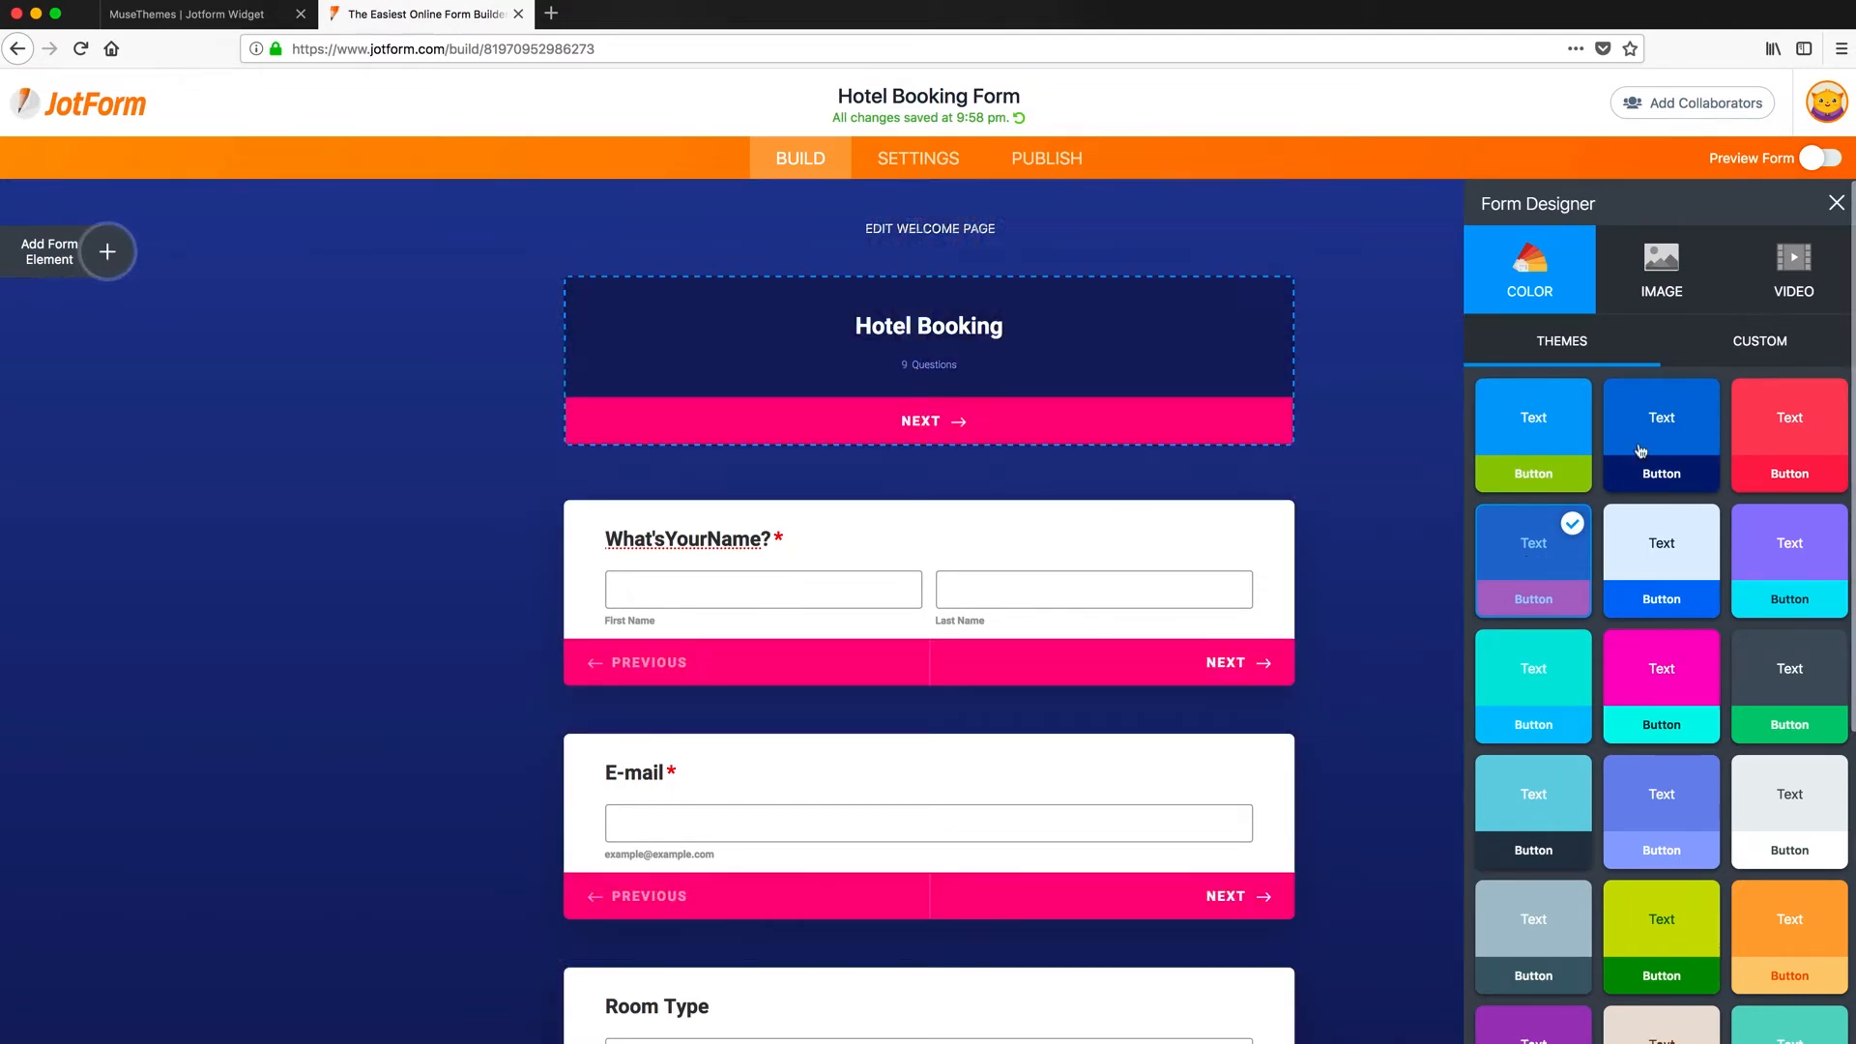
click(1835, 203)
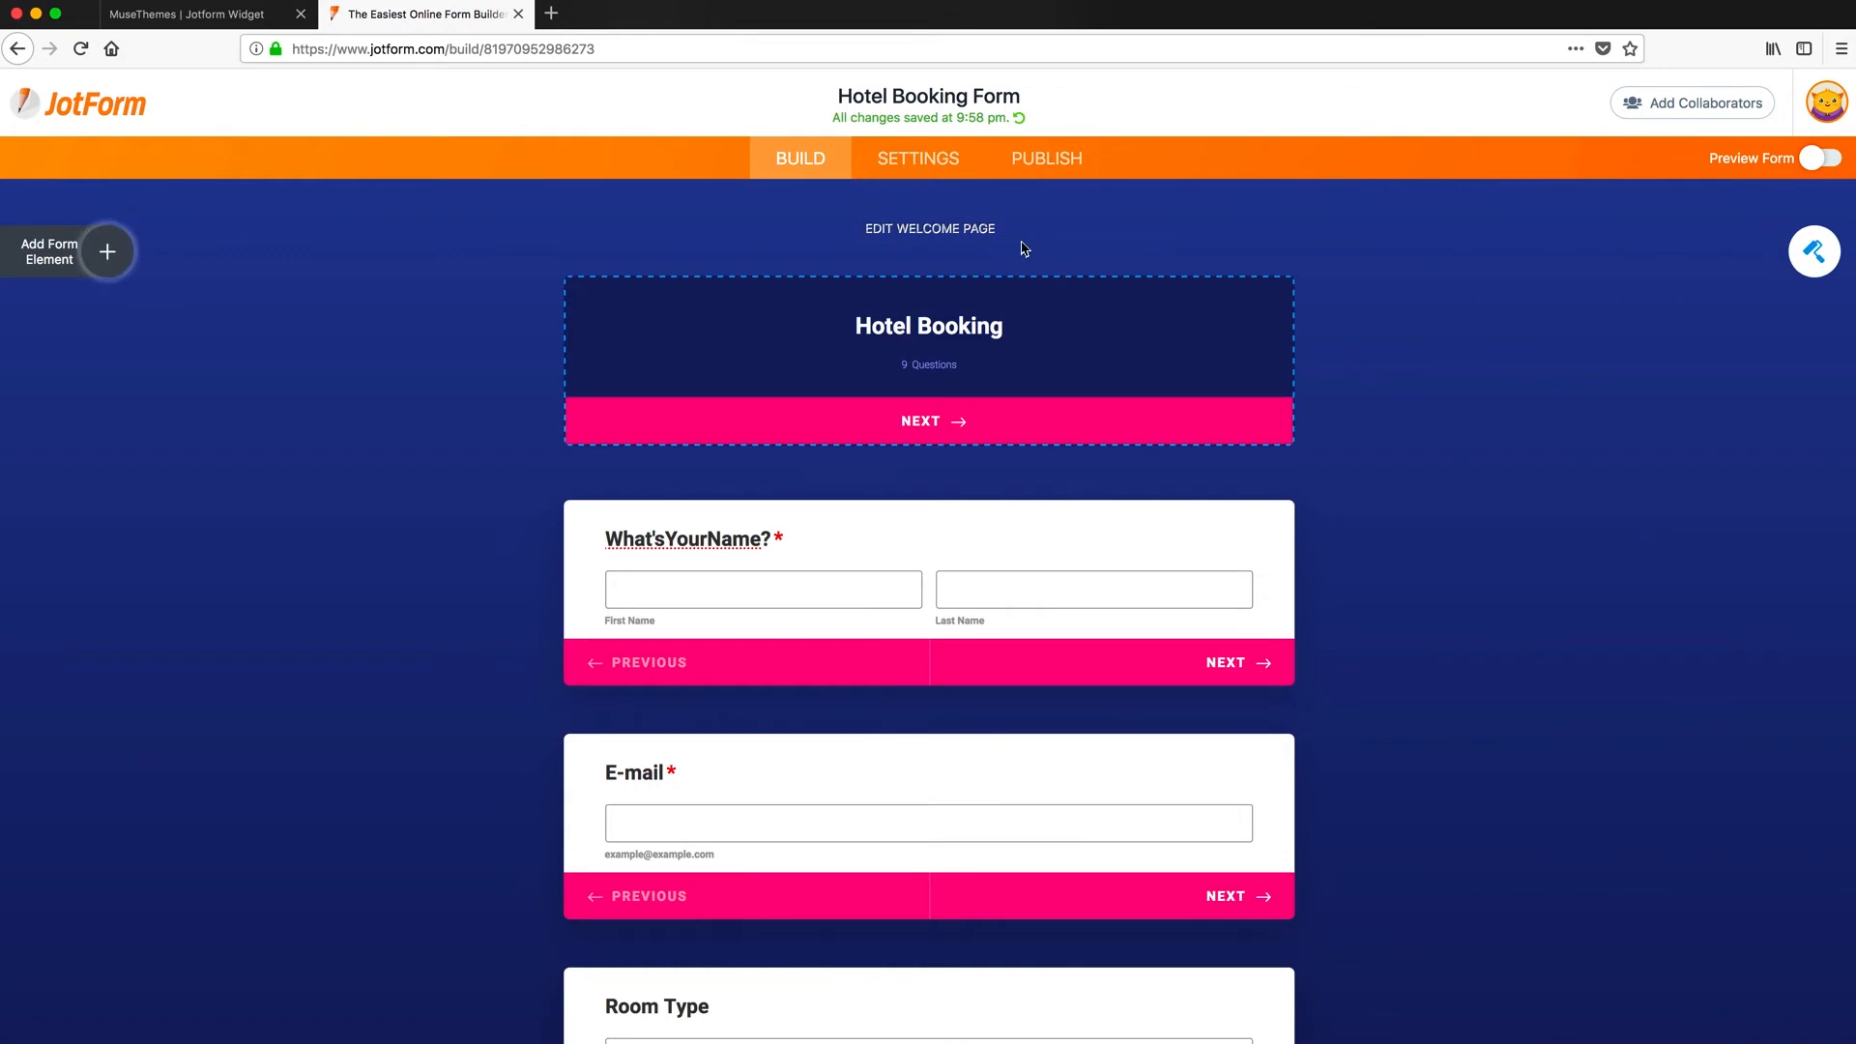
click(904, 160)
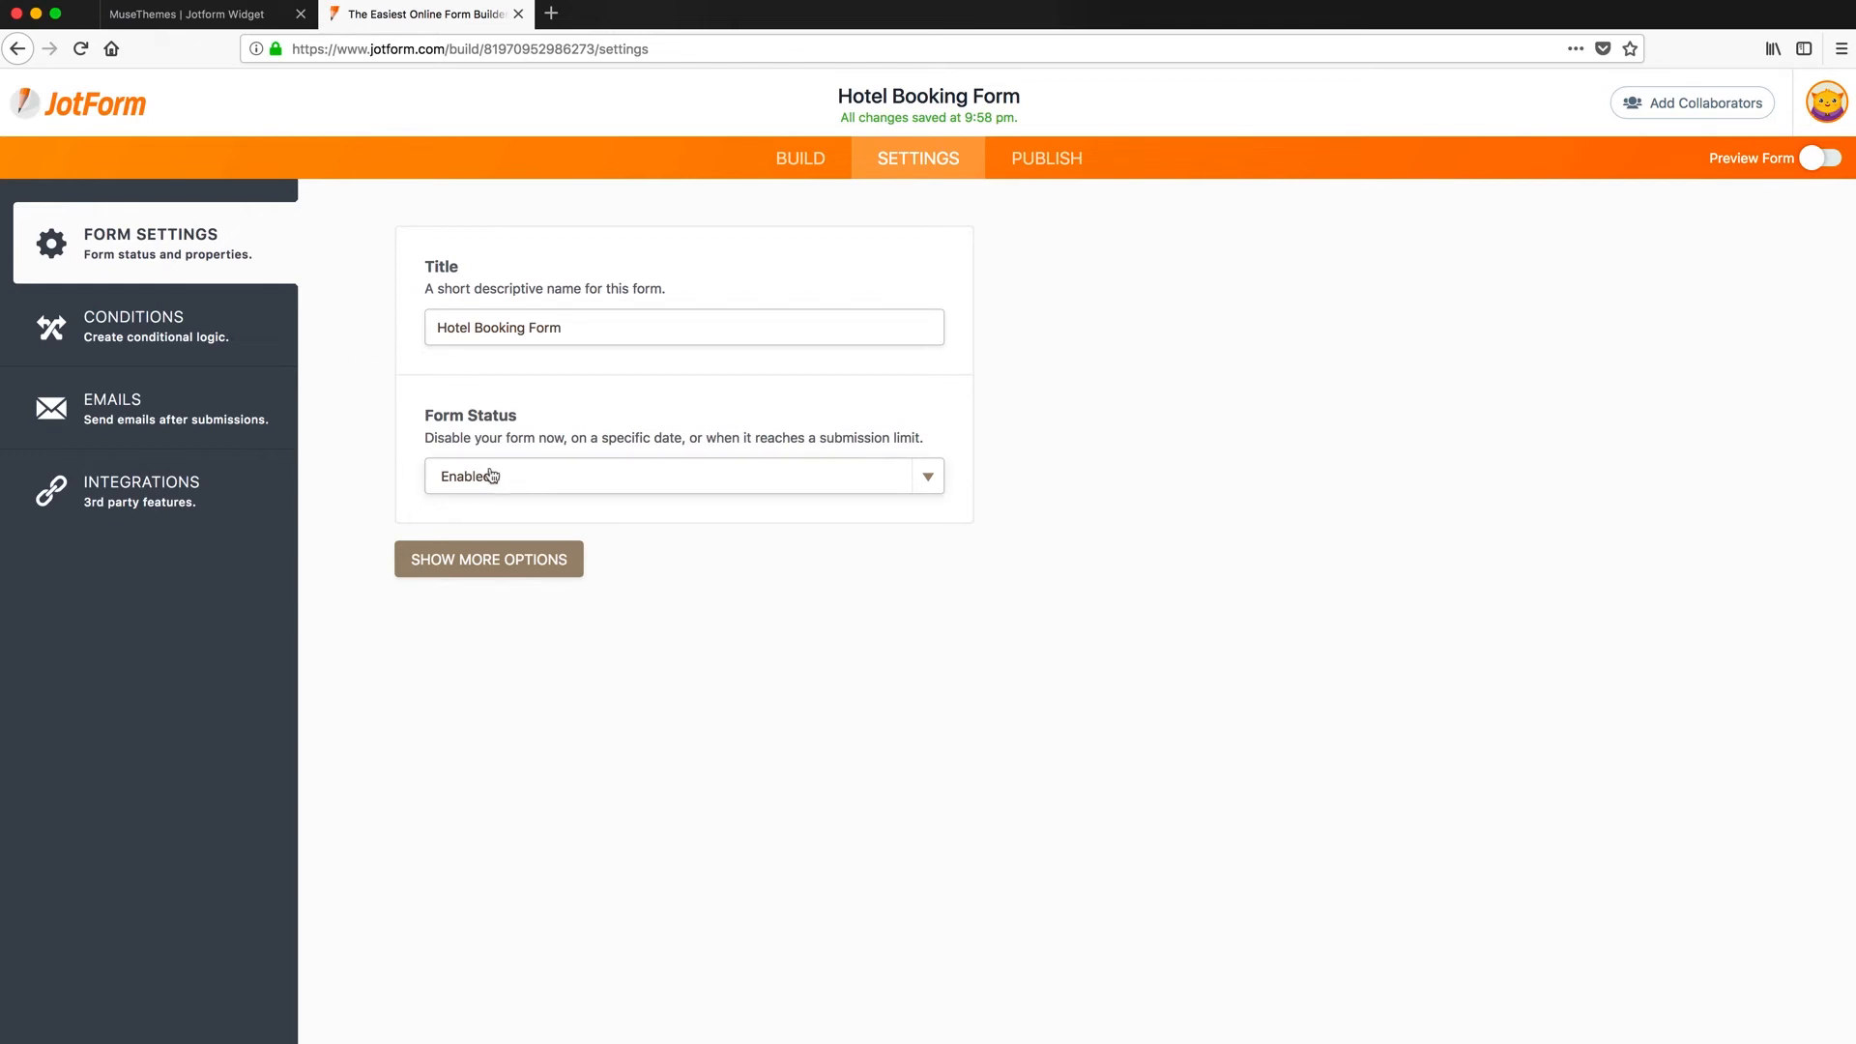
- Browse the Conditions, Emails and Integrations settings, scrolling through the integration apps
click(129, 341)
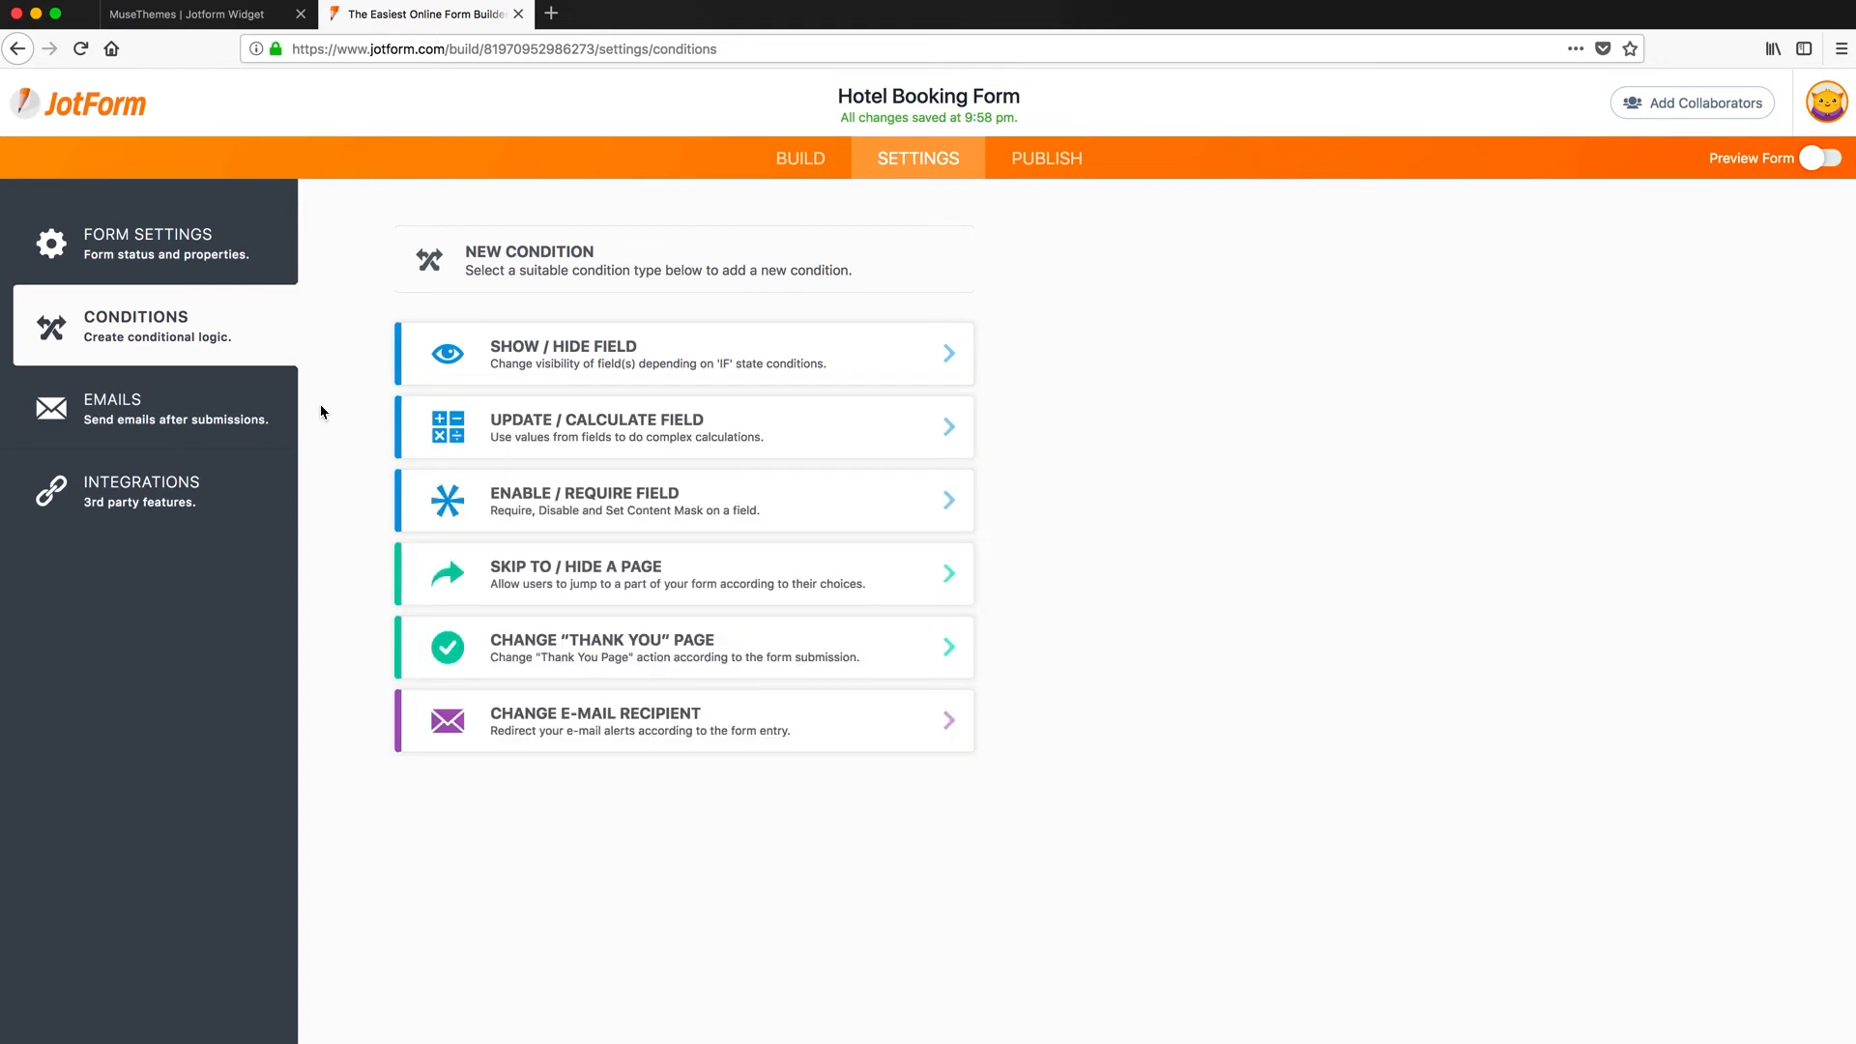
click(180, 416)
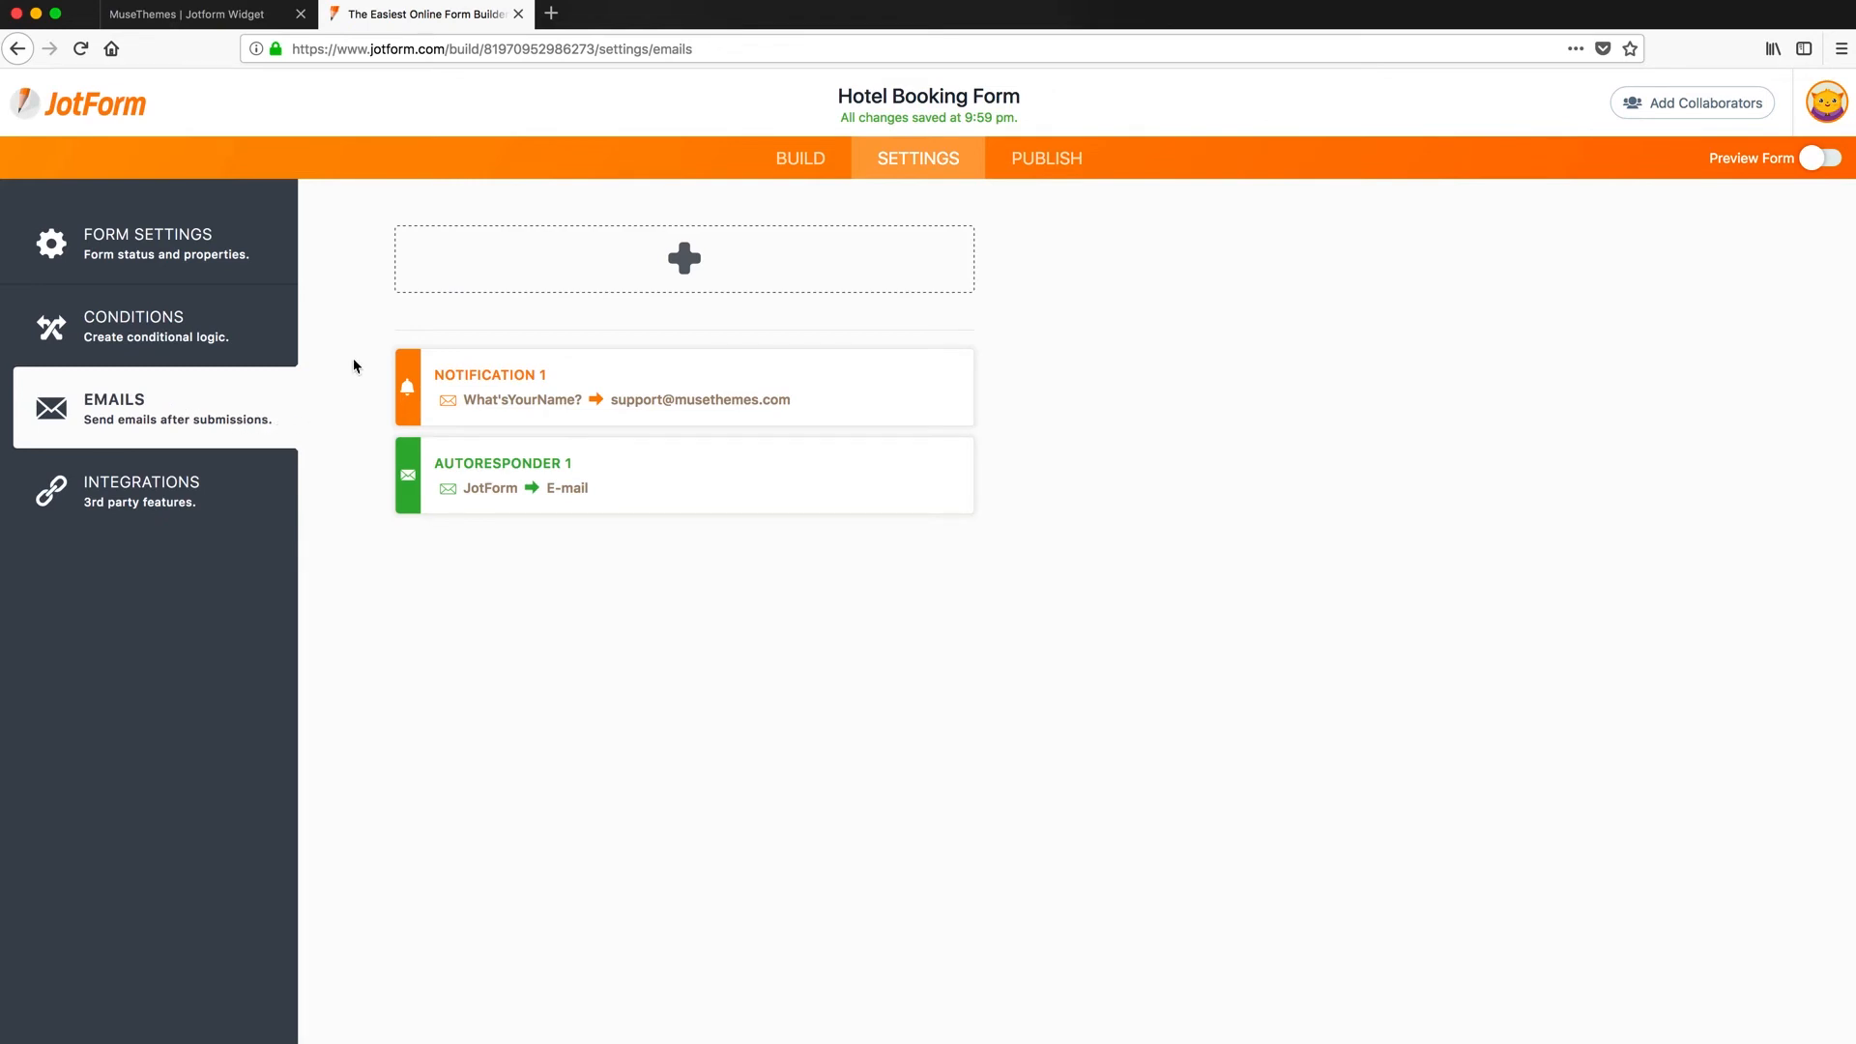
click(132, 495)
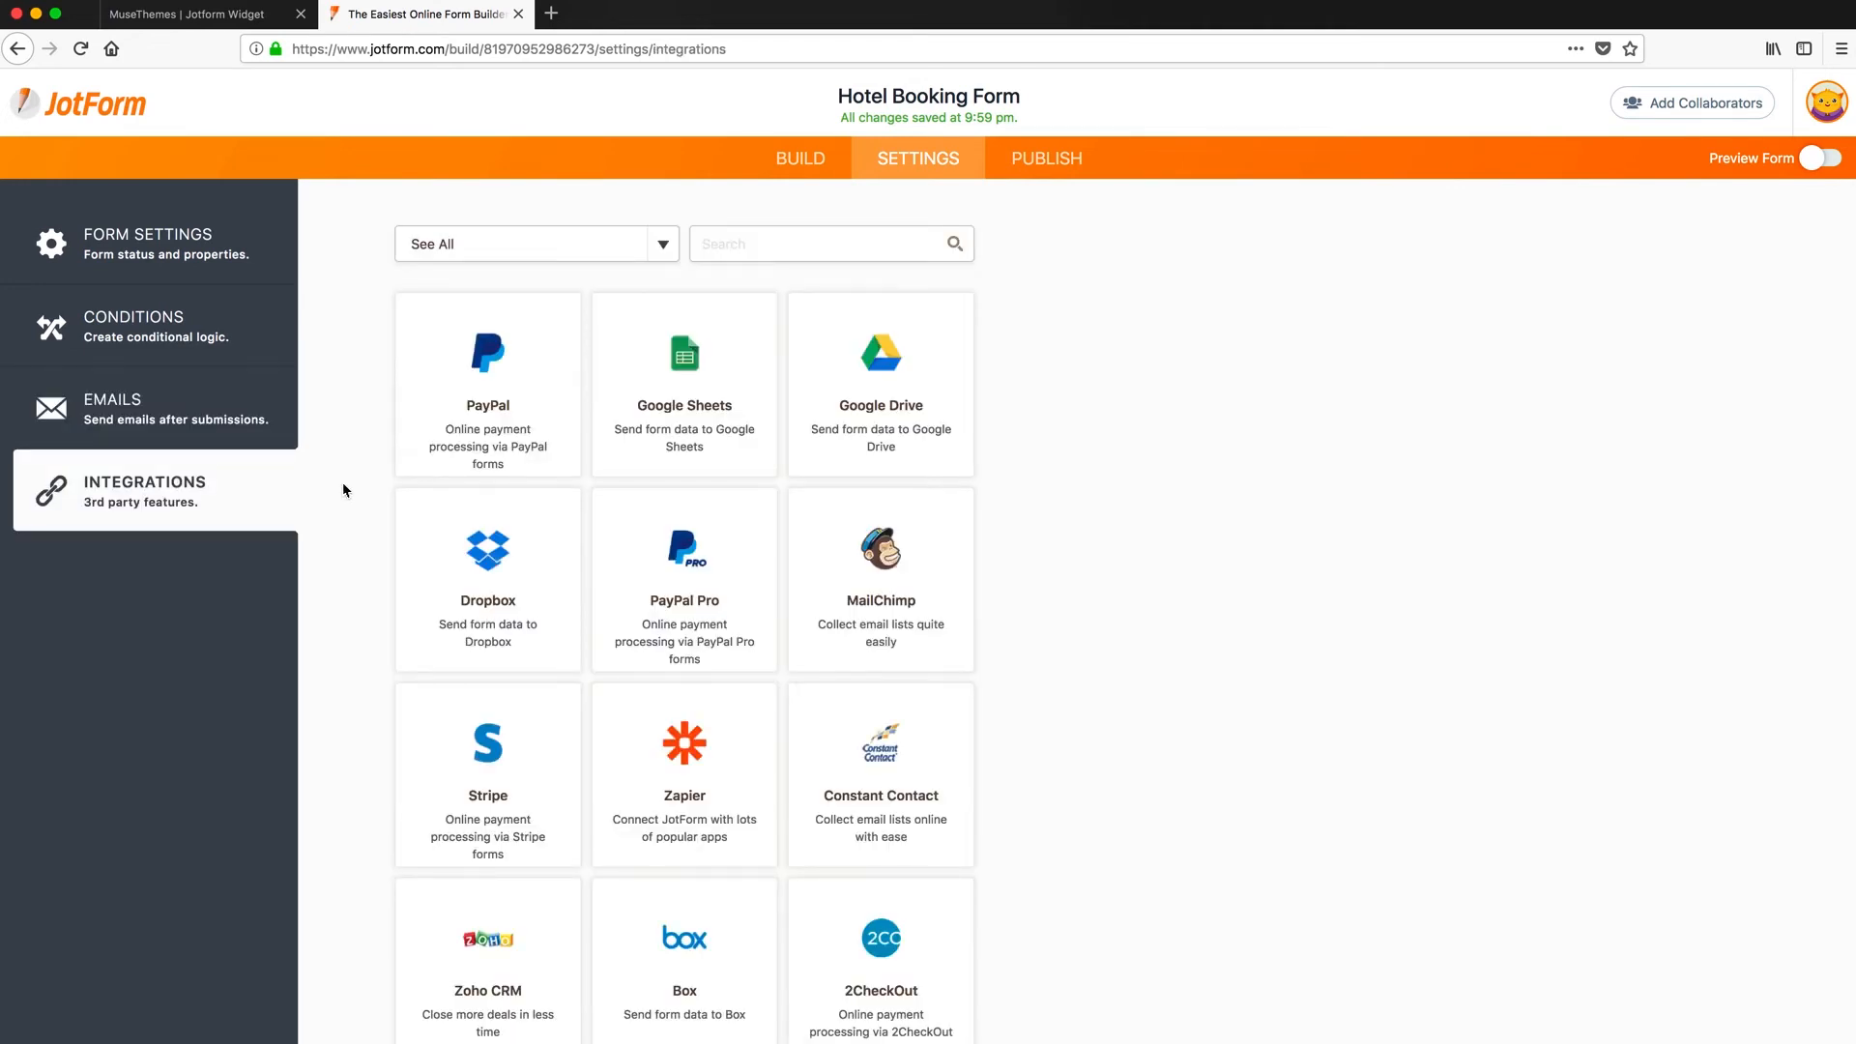
scroll(344, 490, down, 7)
scroll(344, 491, up, 7)
- Preview the form through to the What'sYourName? question, then select the form ID in the preview link
click(1816, 160)
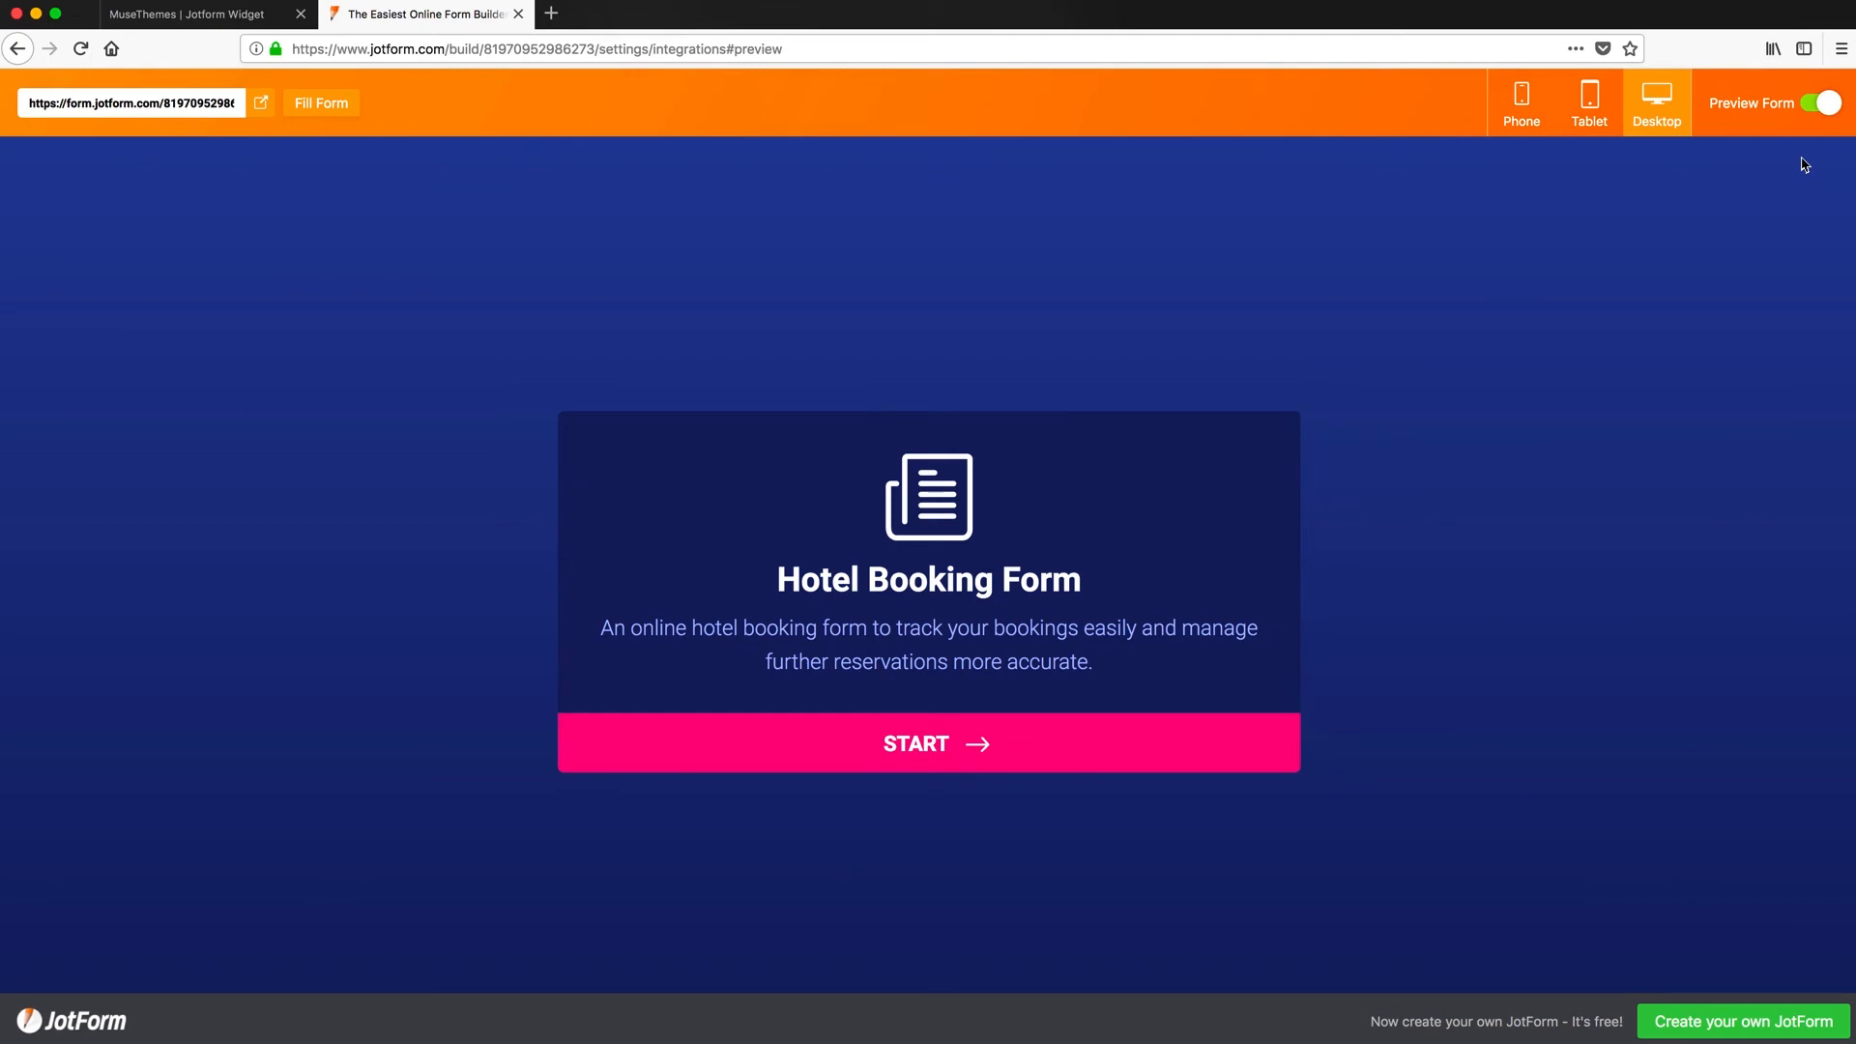
click(899, 742)
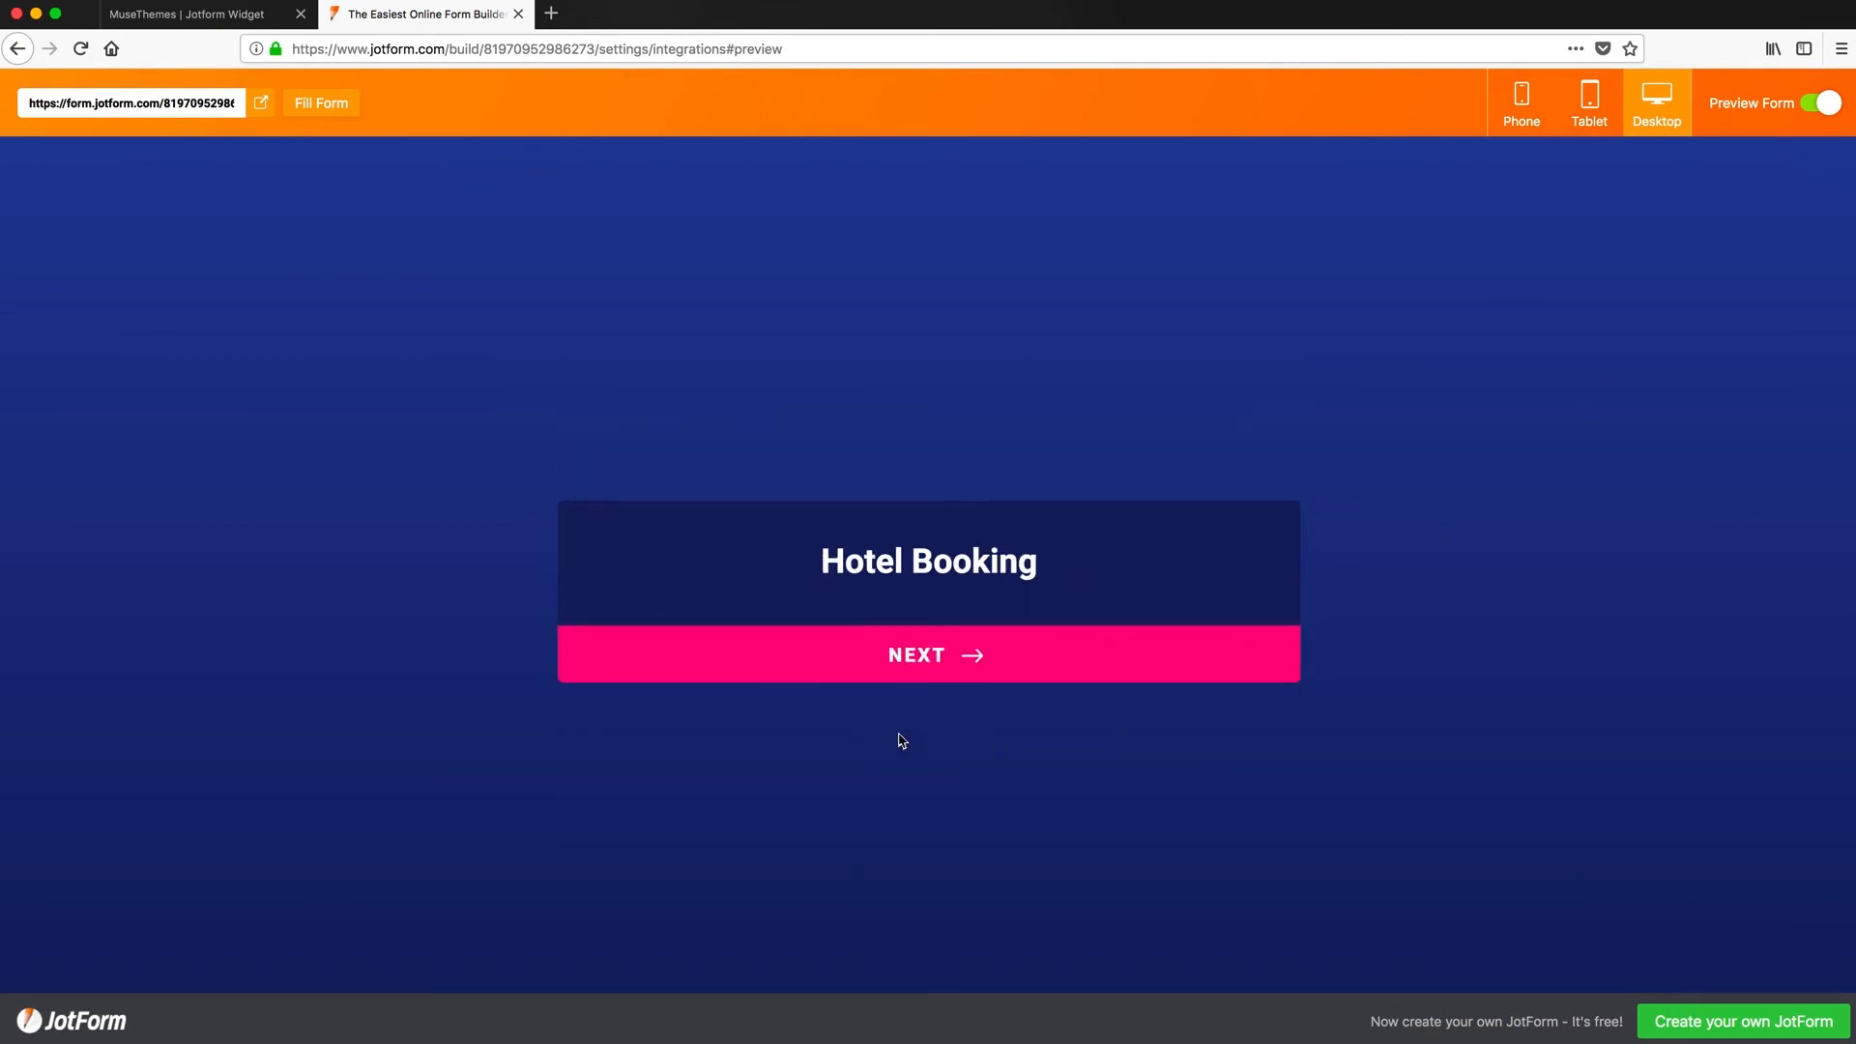
click(926, 663)
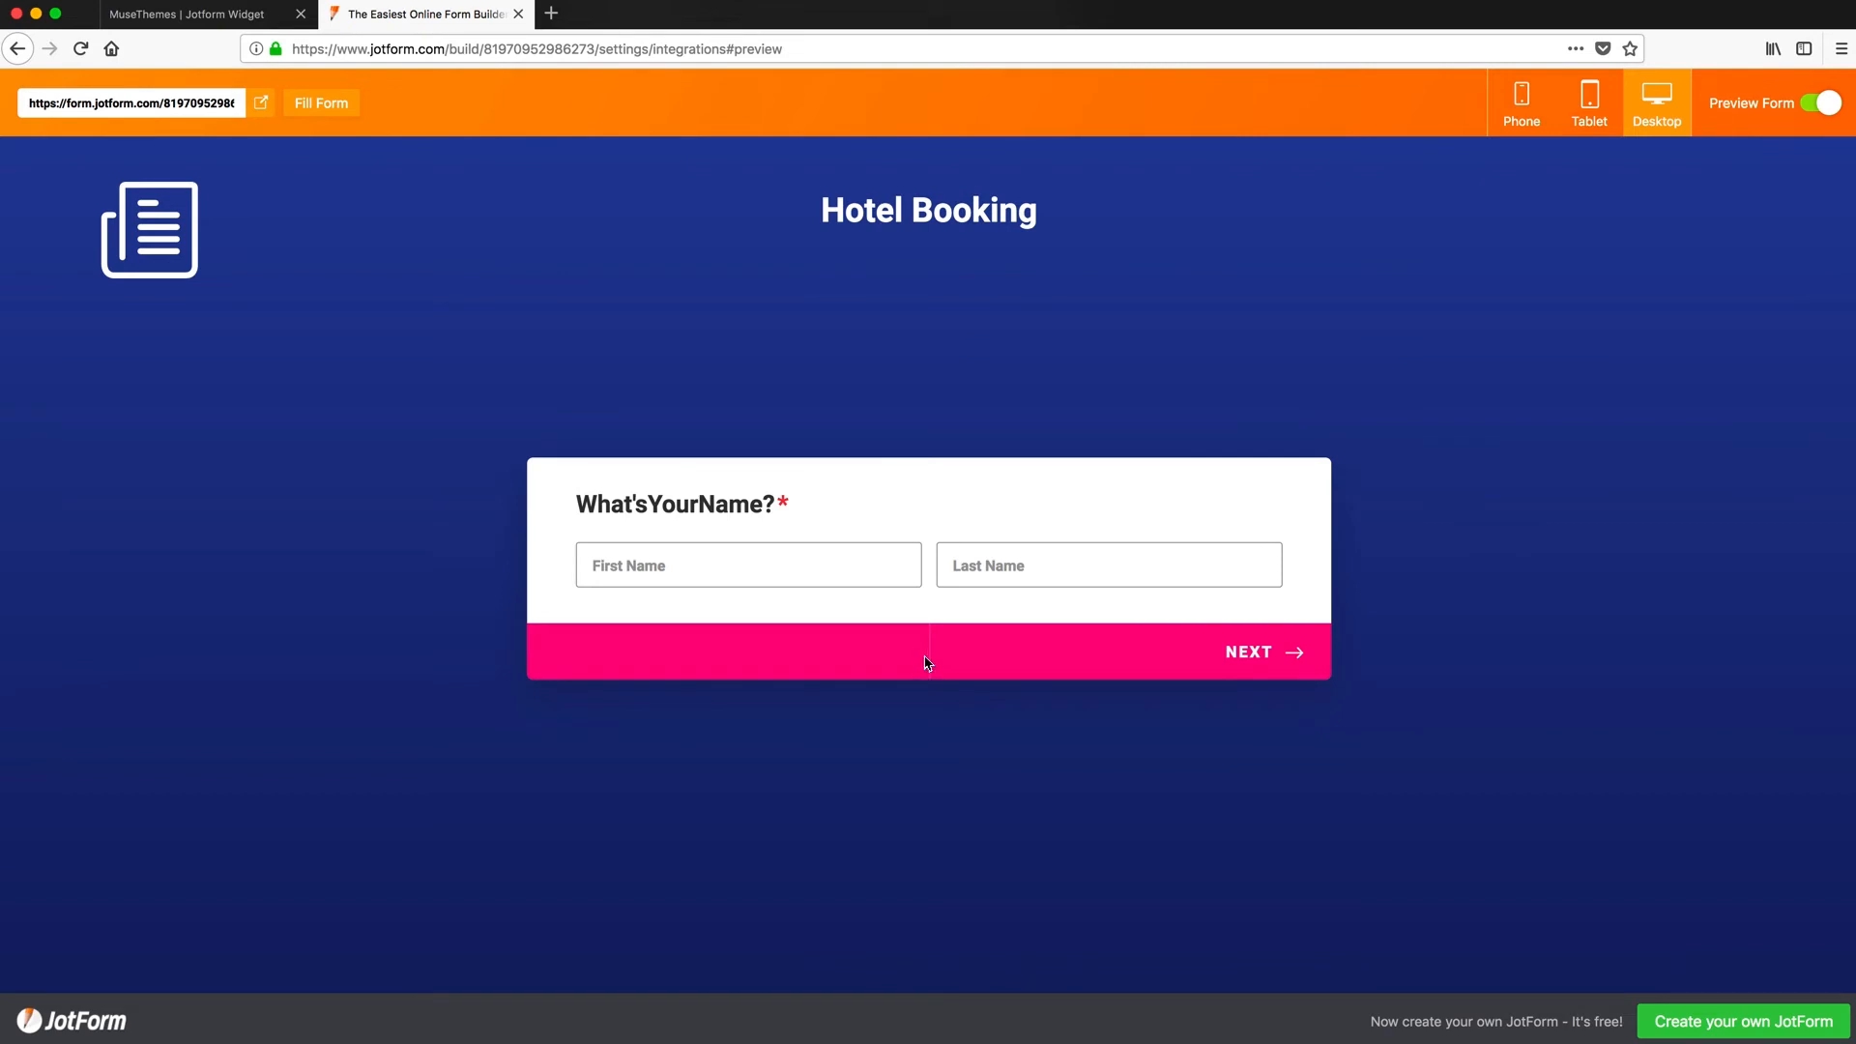
click(812, 566)
click(983, 570)
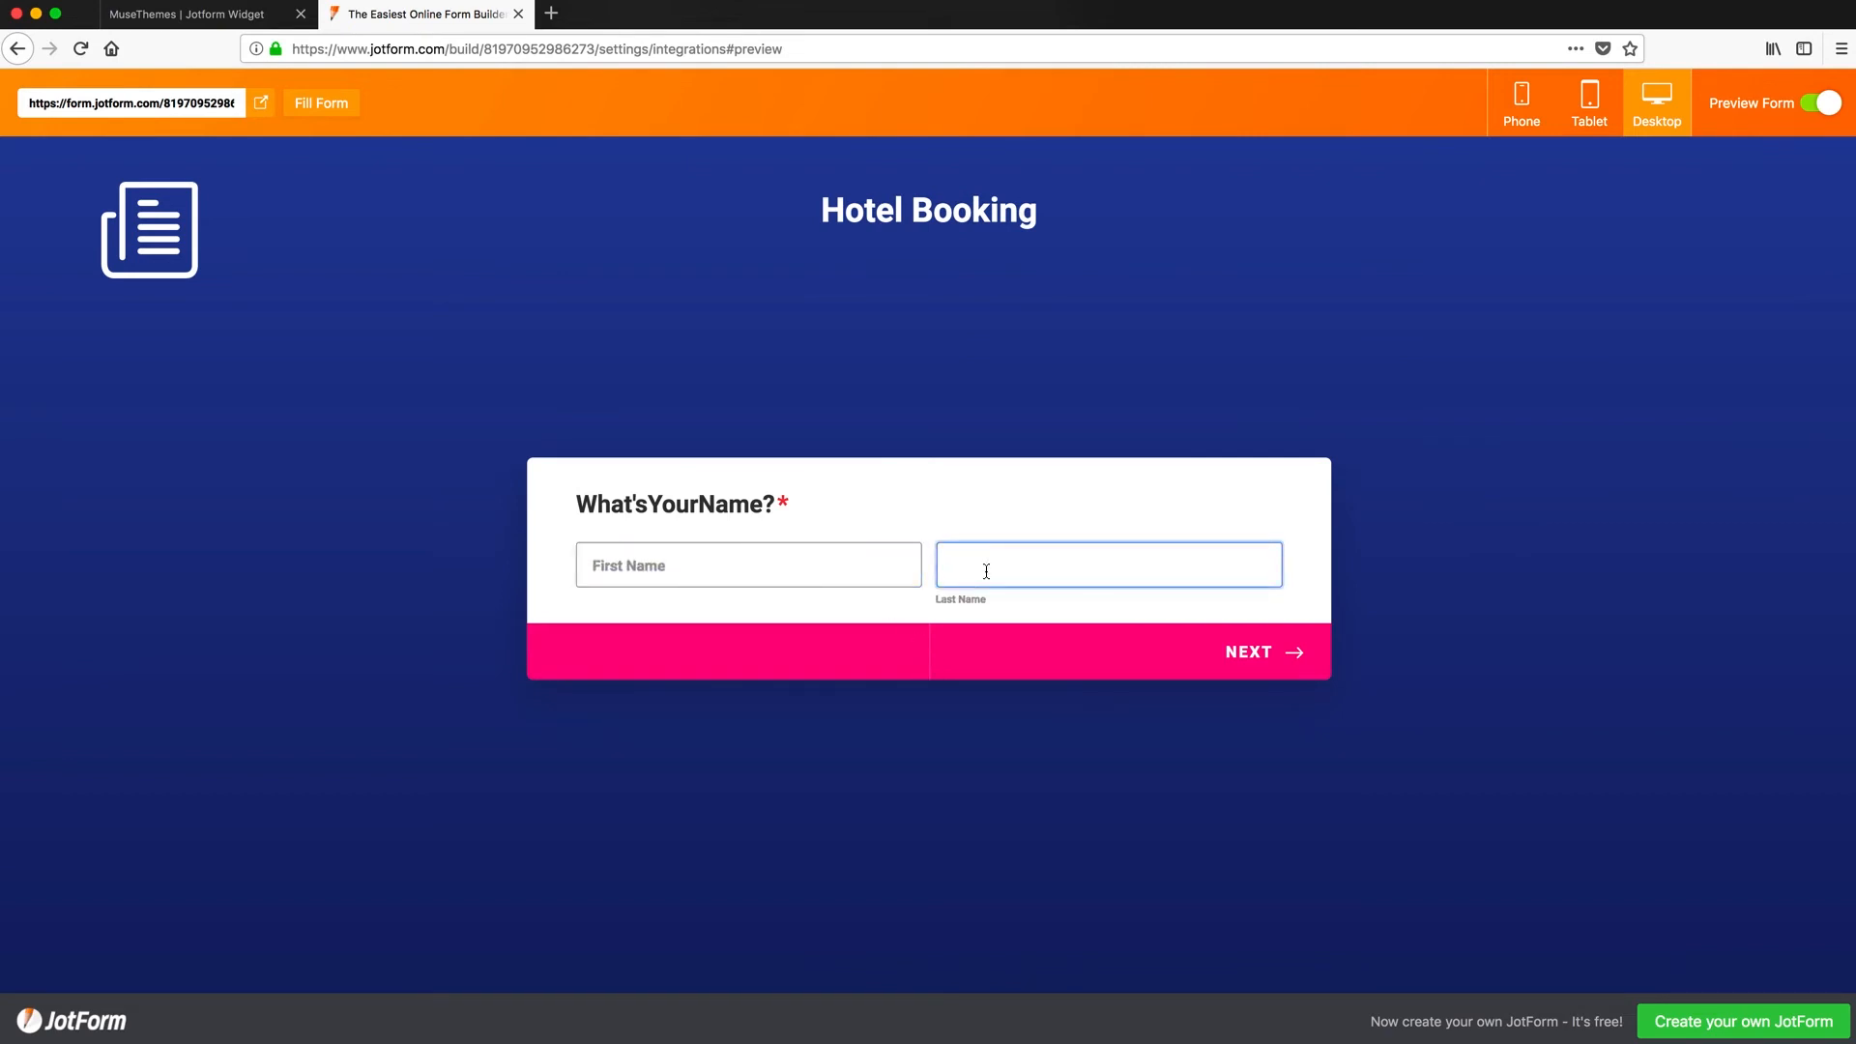
click(732, 565)
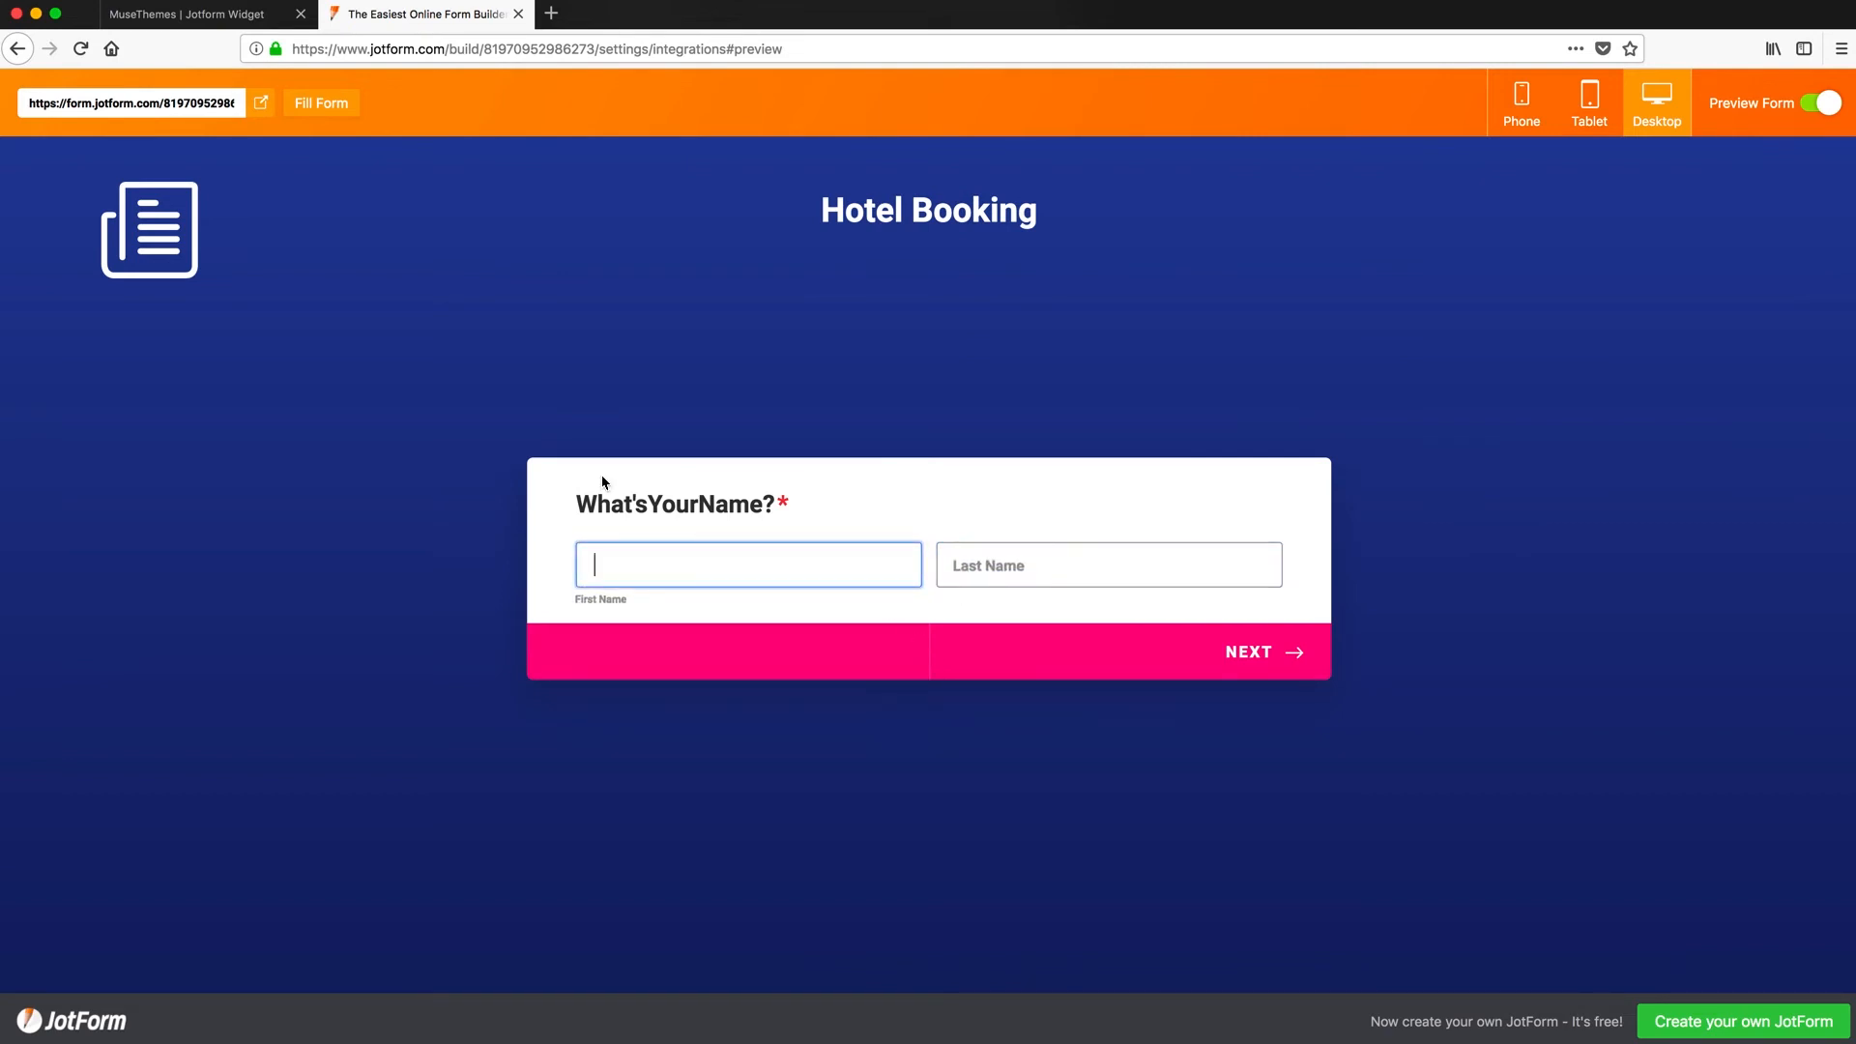
click(168, 104)
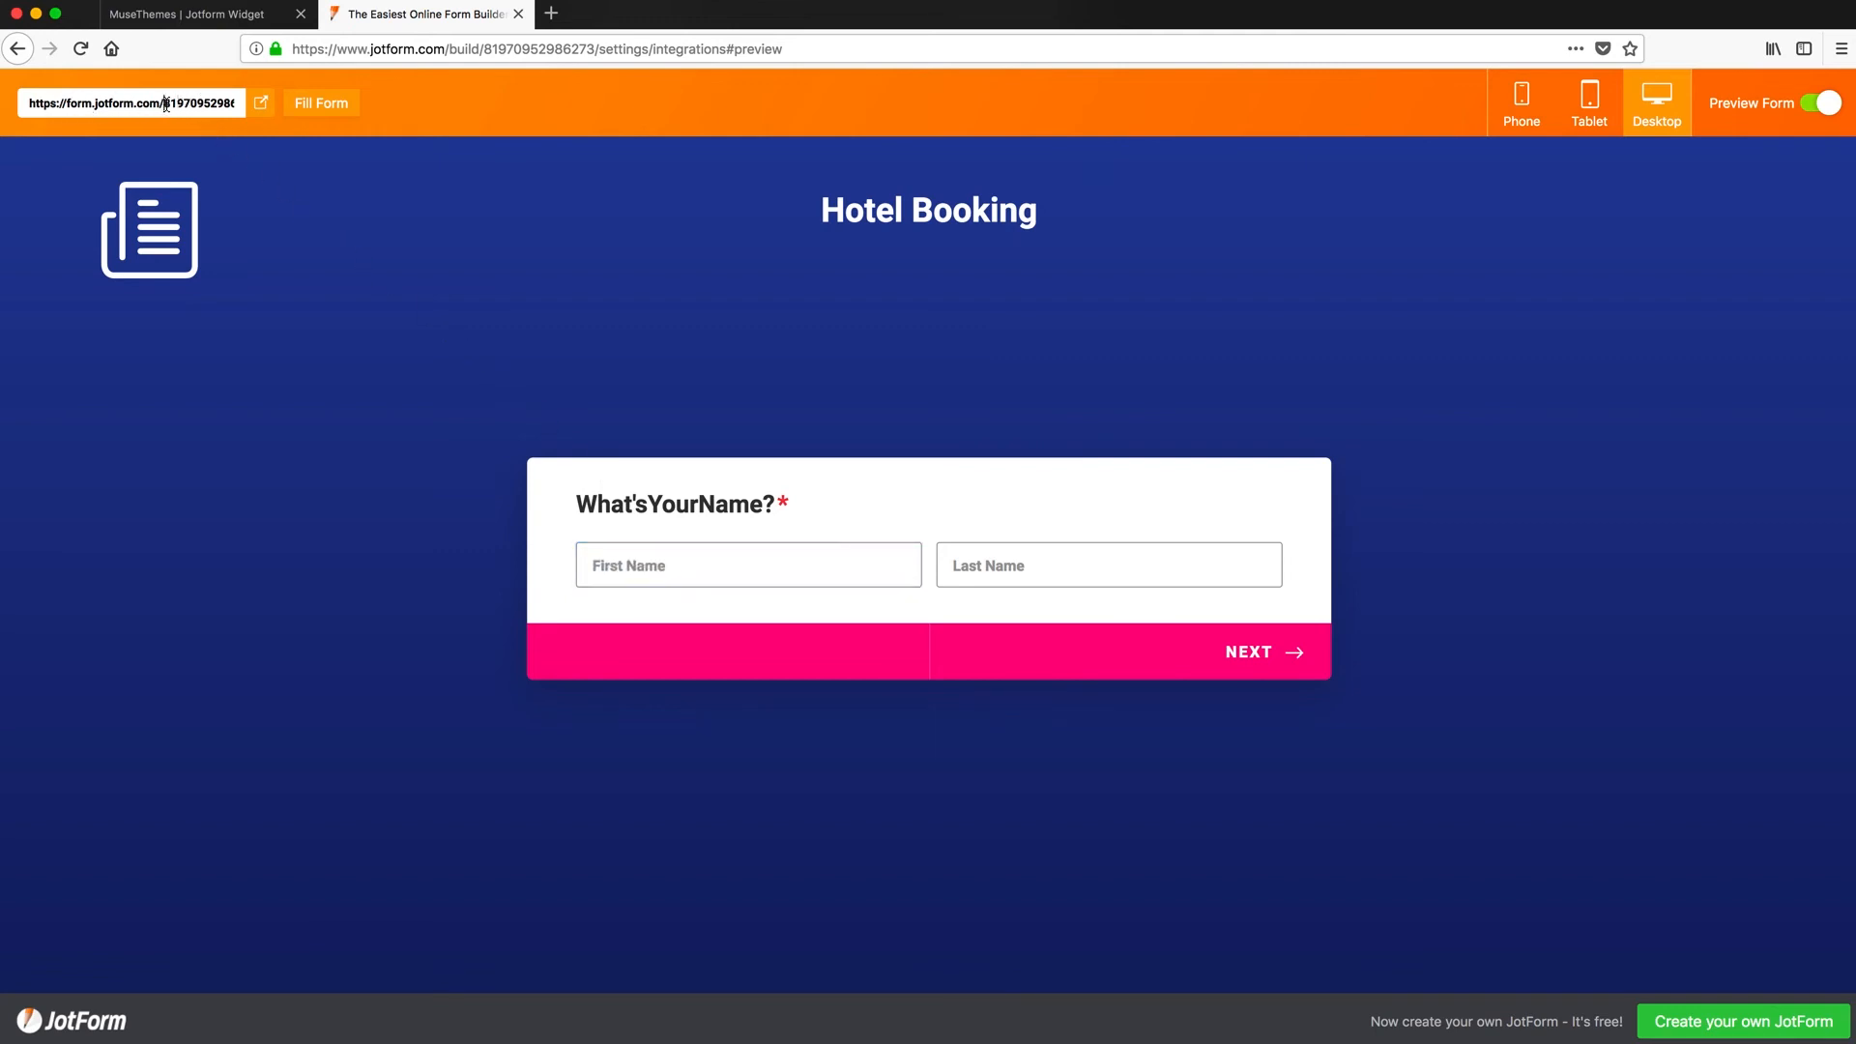
drag(166, 104, 259, 102)
key(super+c)
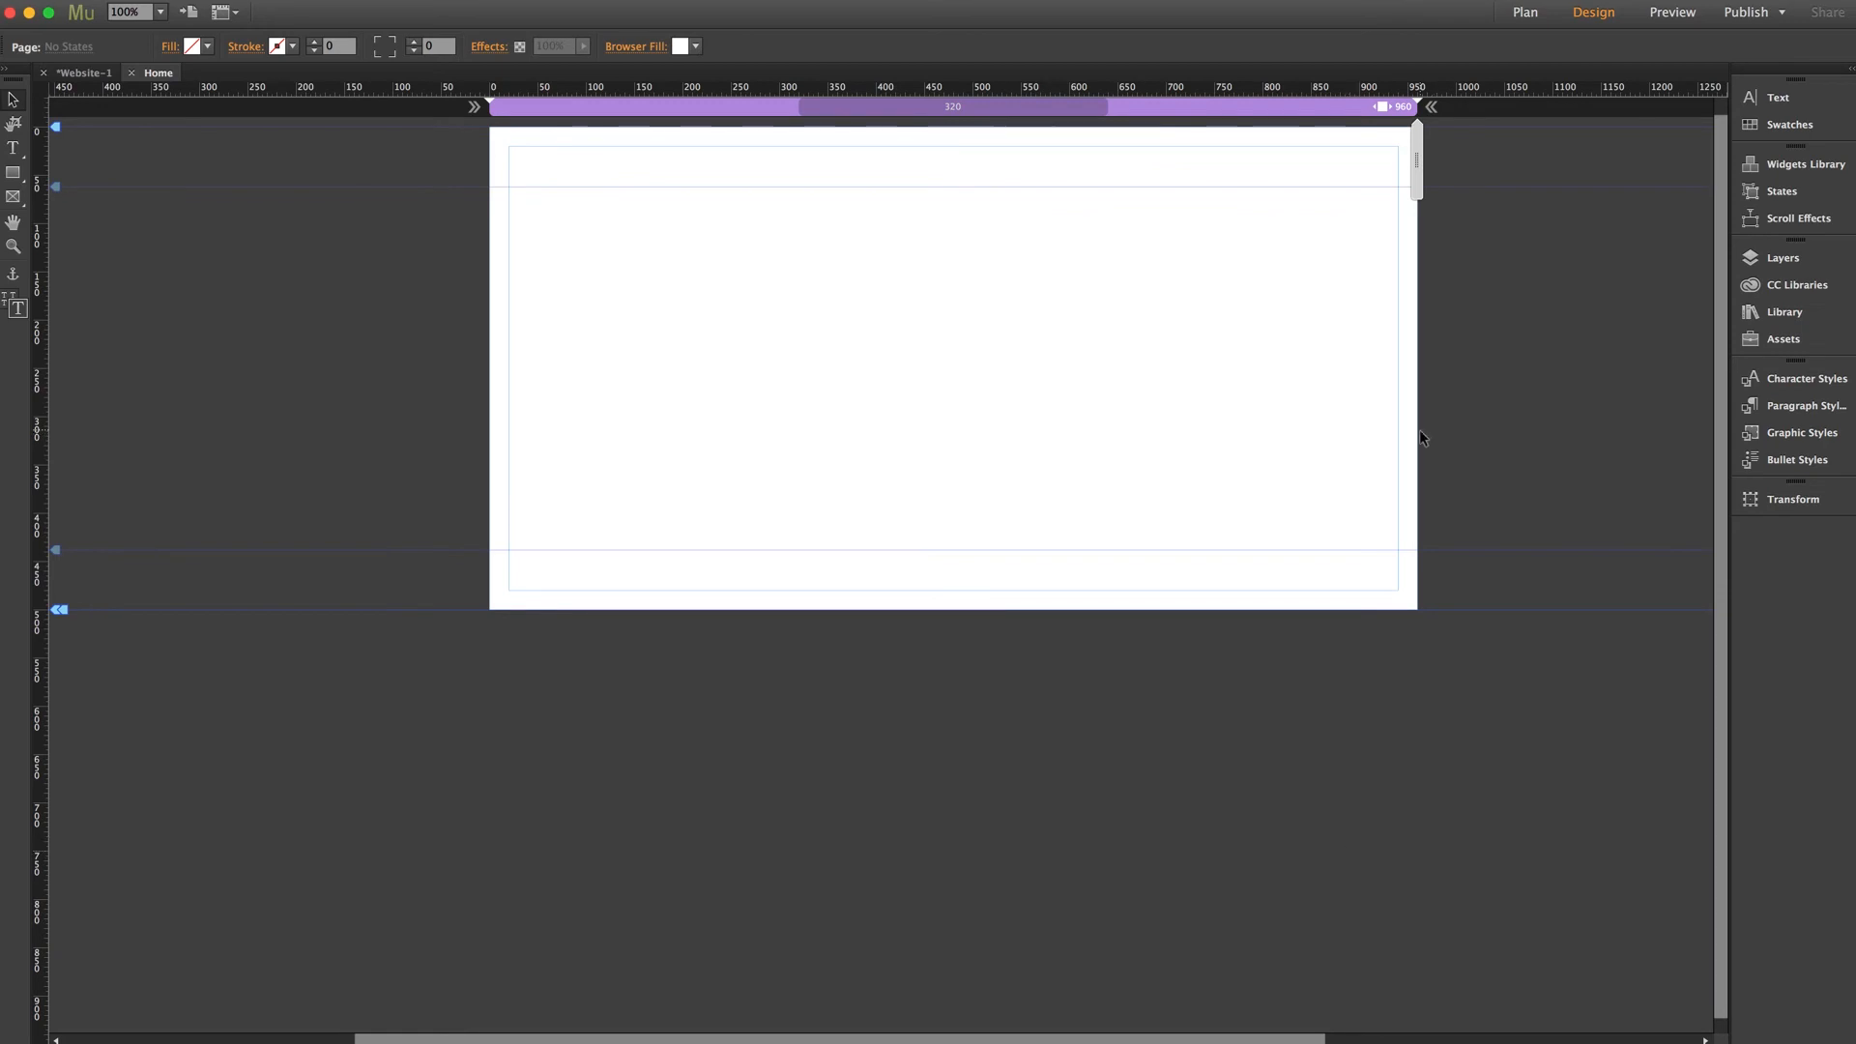
- Place the Jotform library widget on the Home page at X20, Y66 and paste in the Hotel Booking form's ID
click(1784, 312)
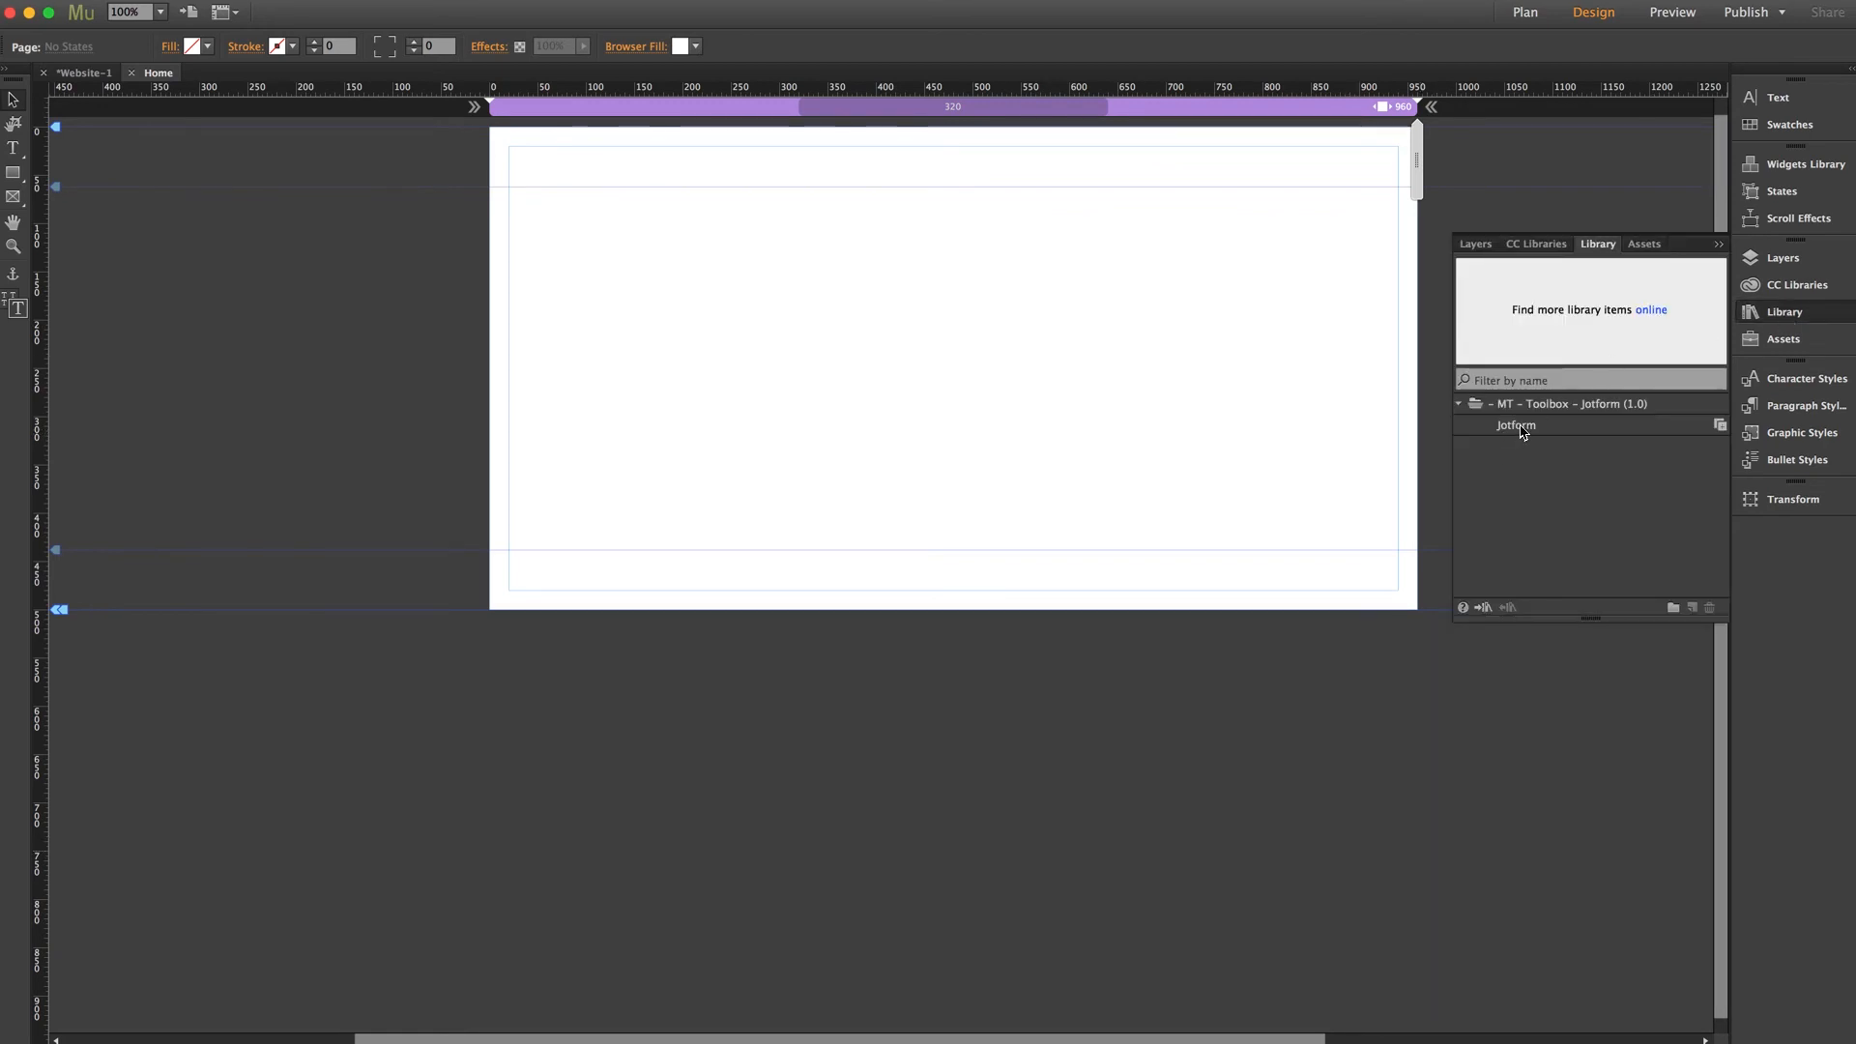
drag(1516, 427, 555, 216)
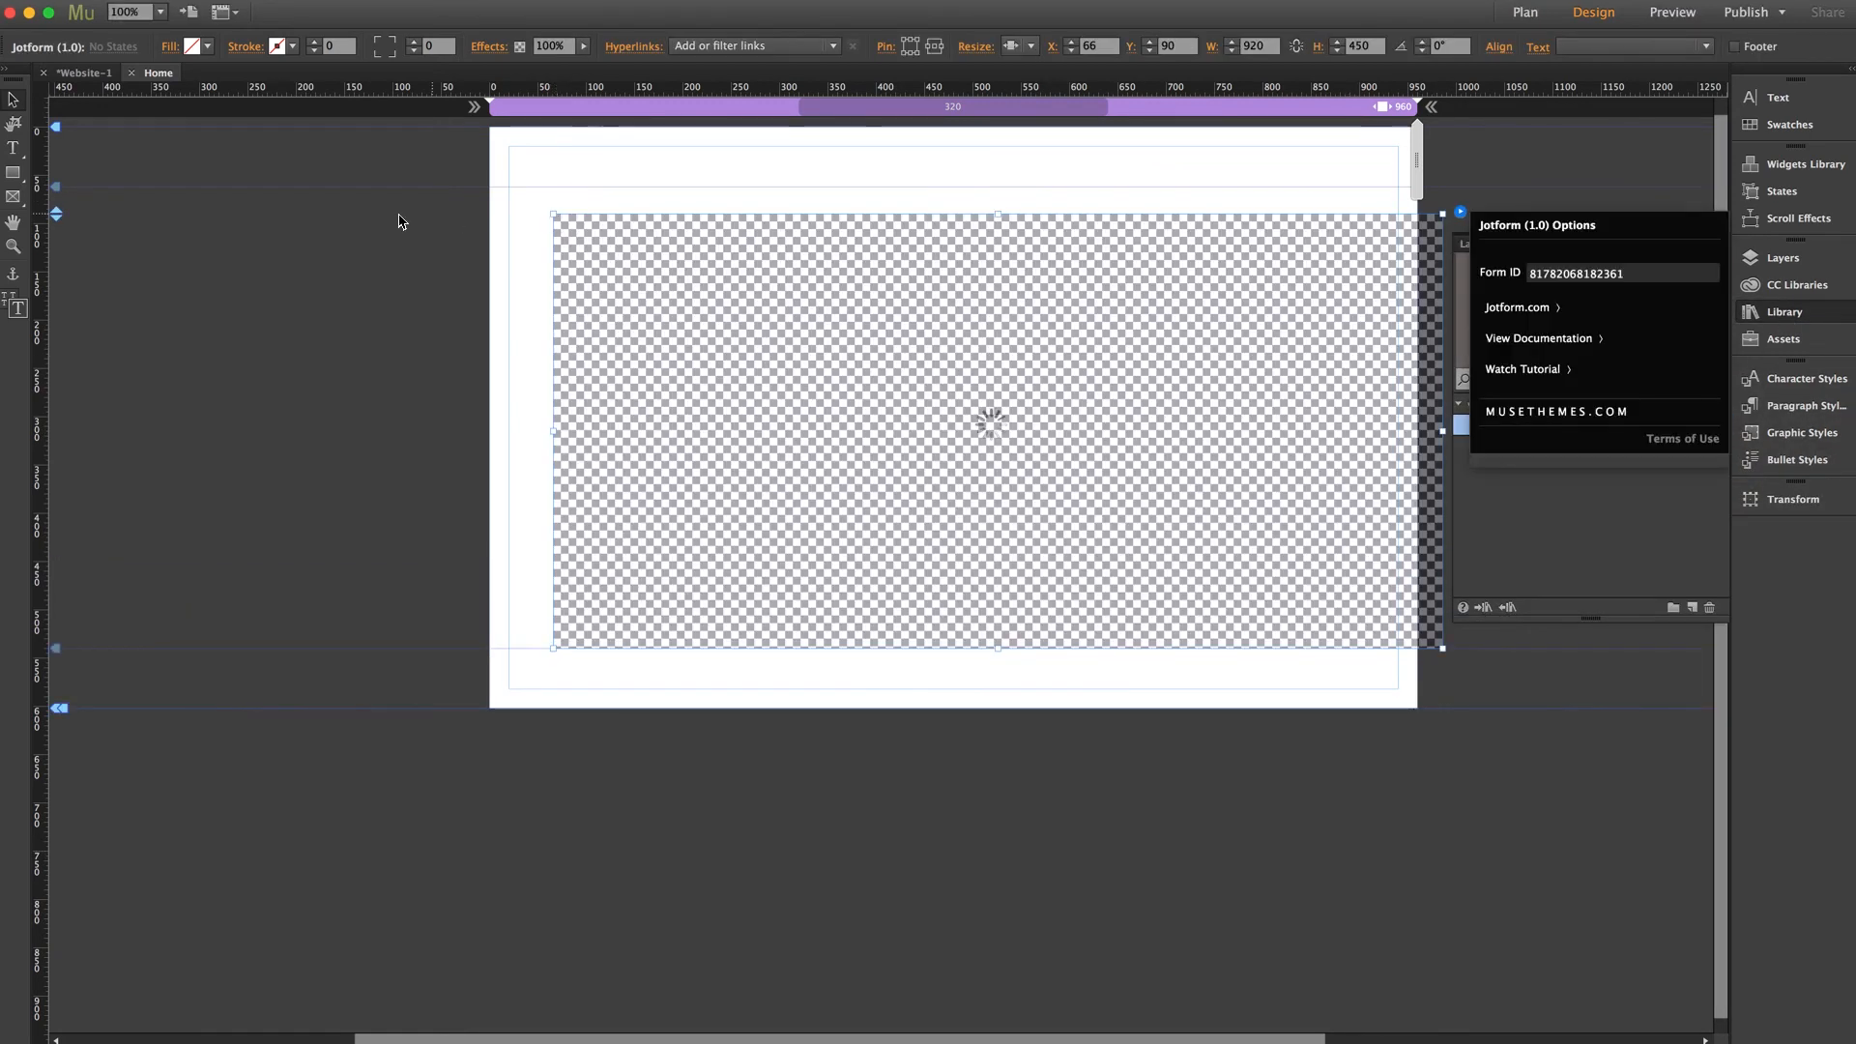
drag(953, 232, 924, 219)
click(1415, 210)
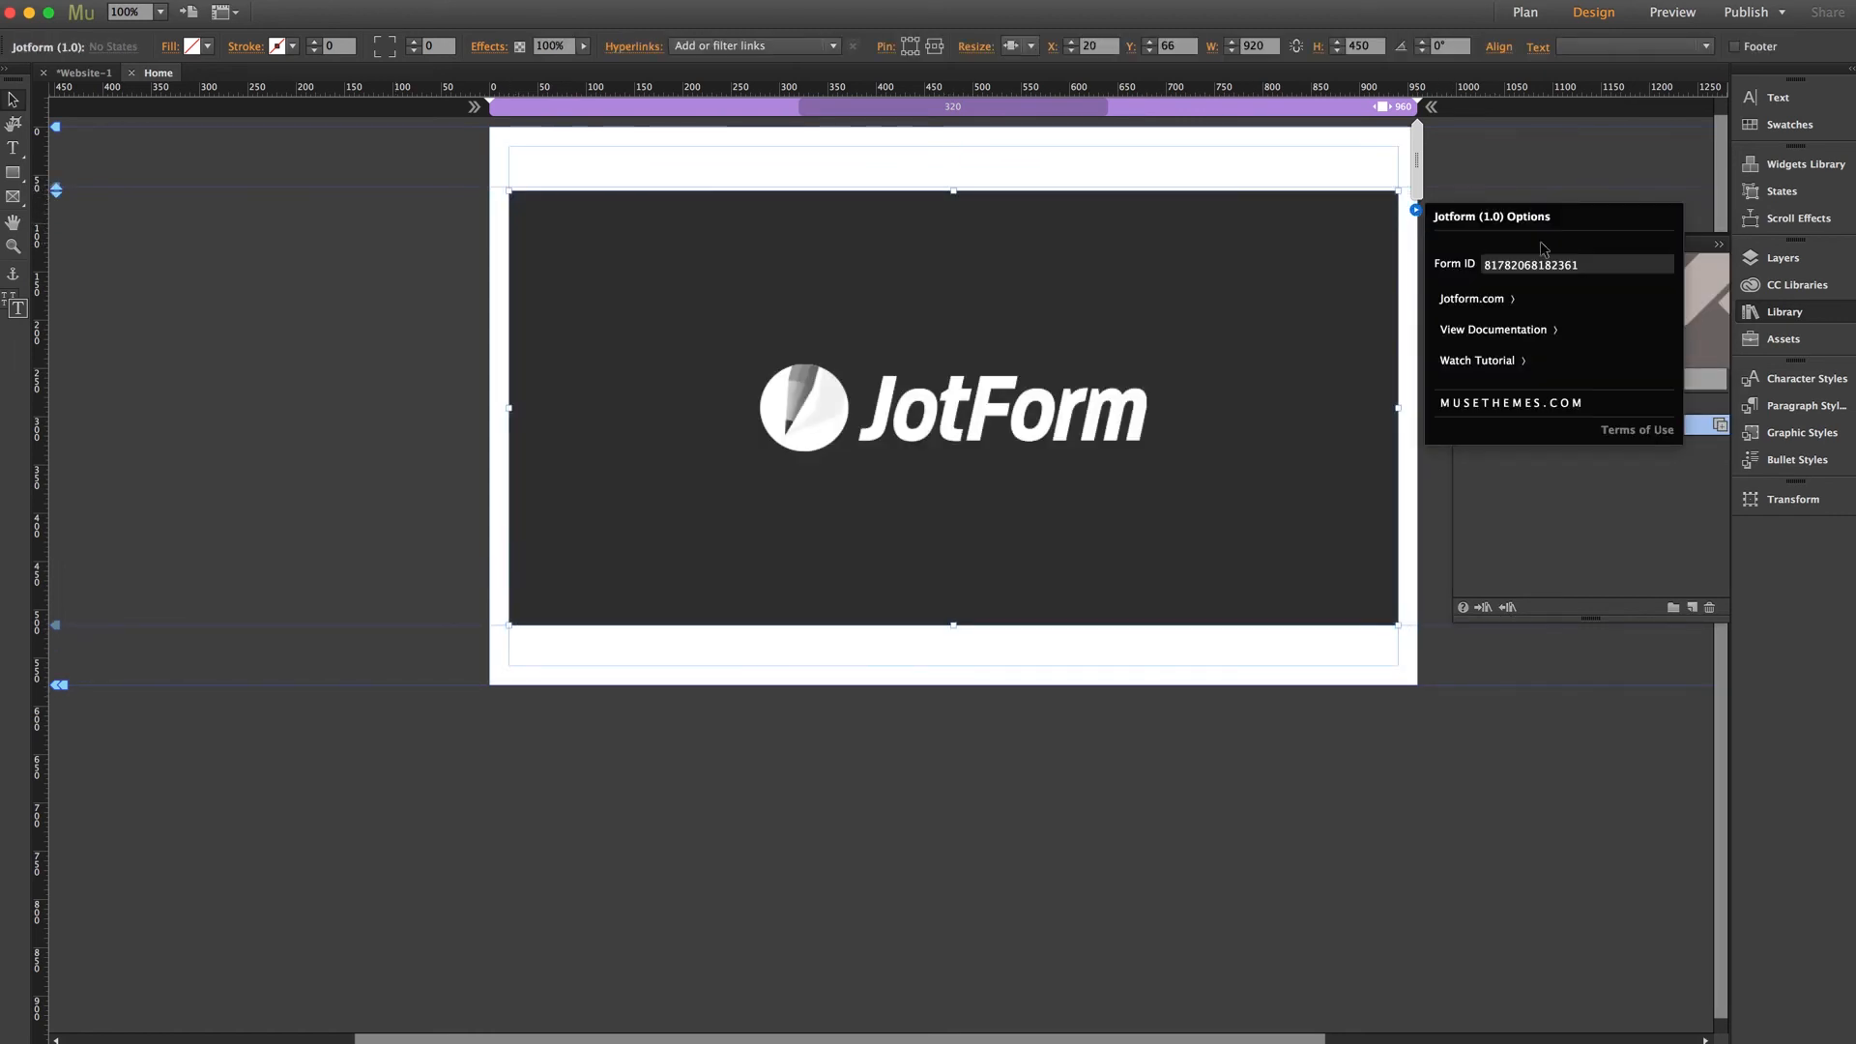
double_click(1597, 262)
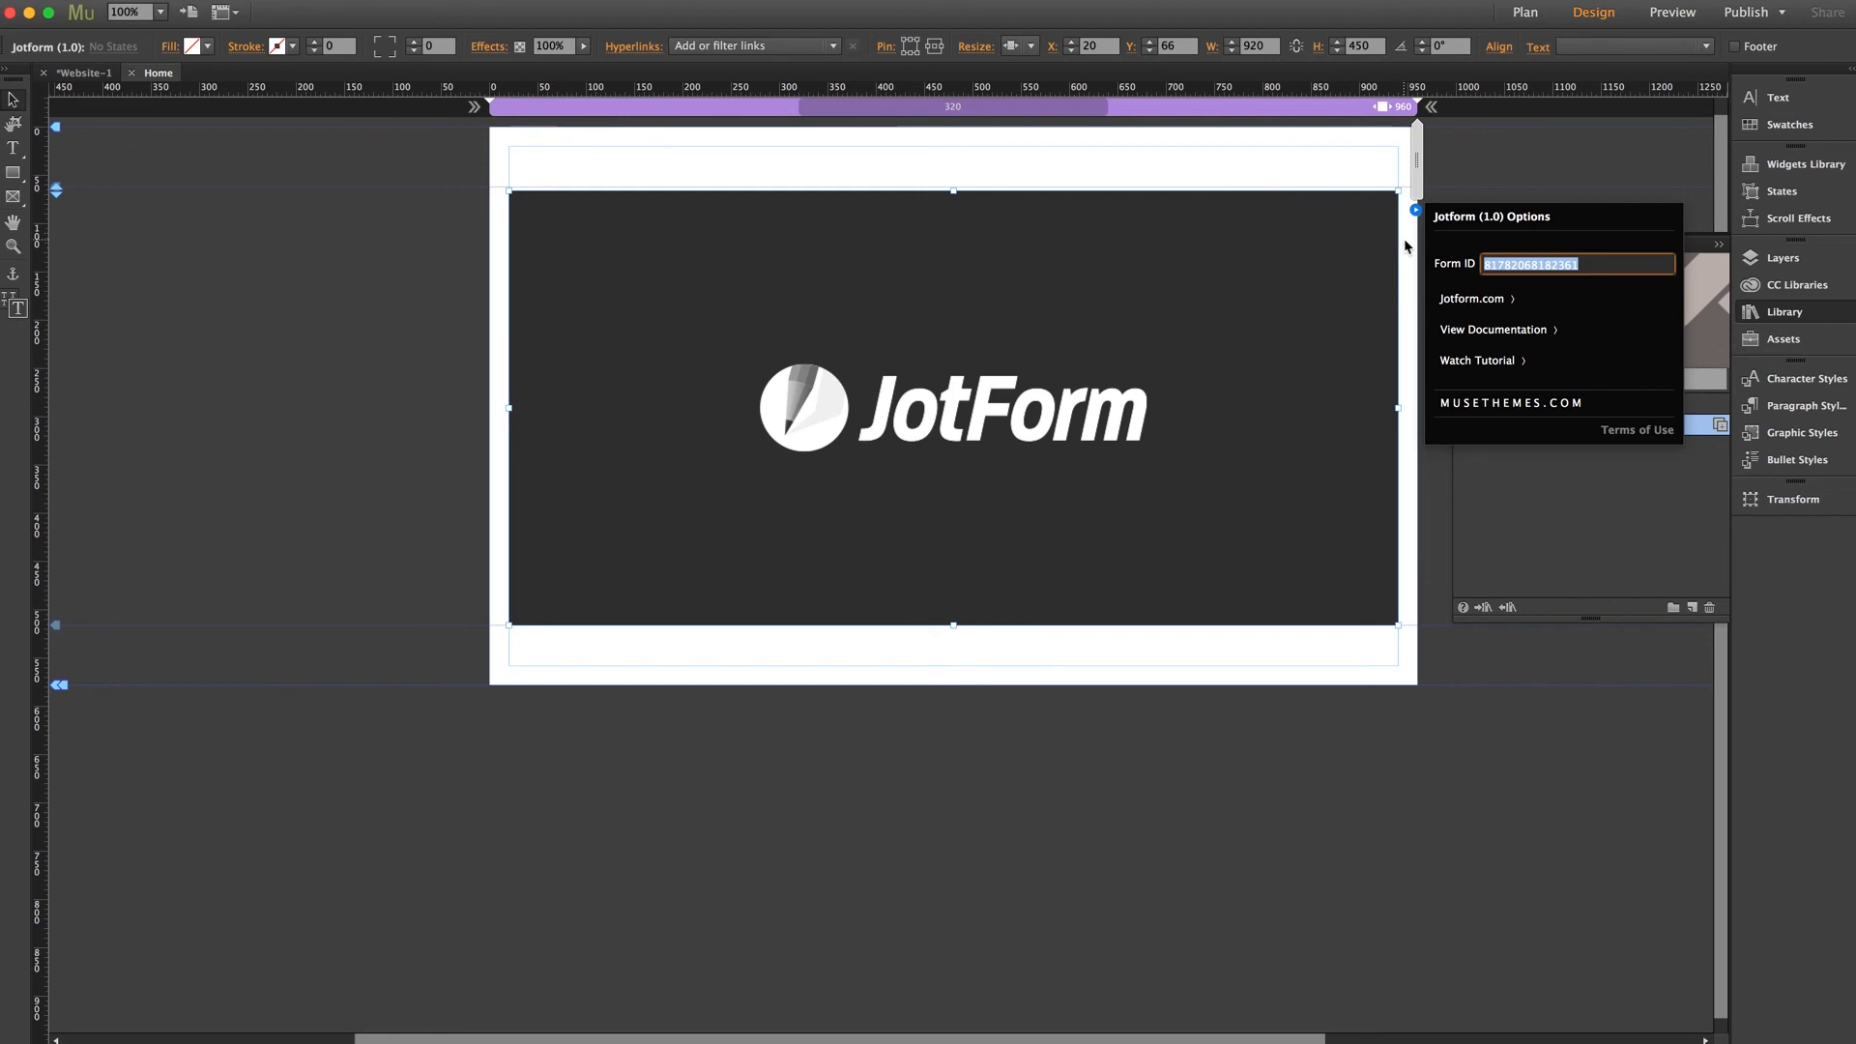
key(super+v)
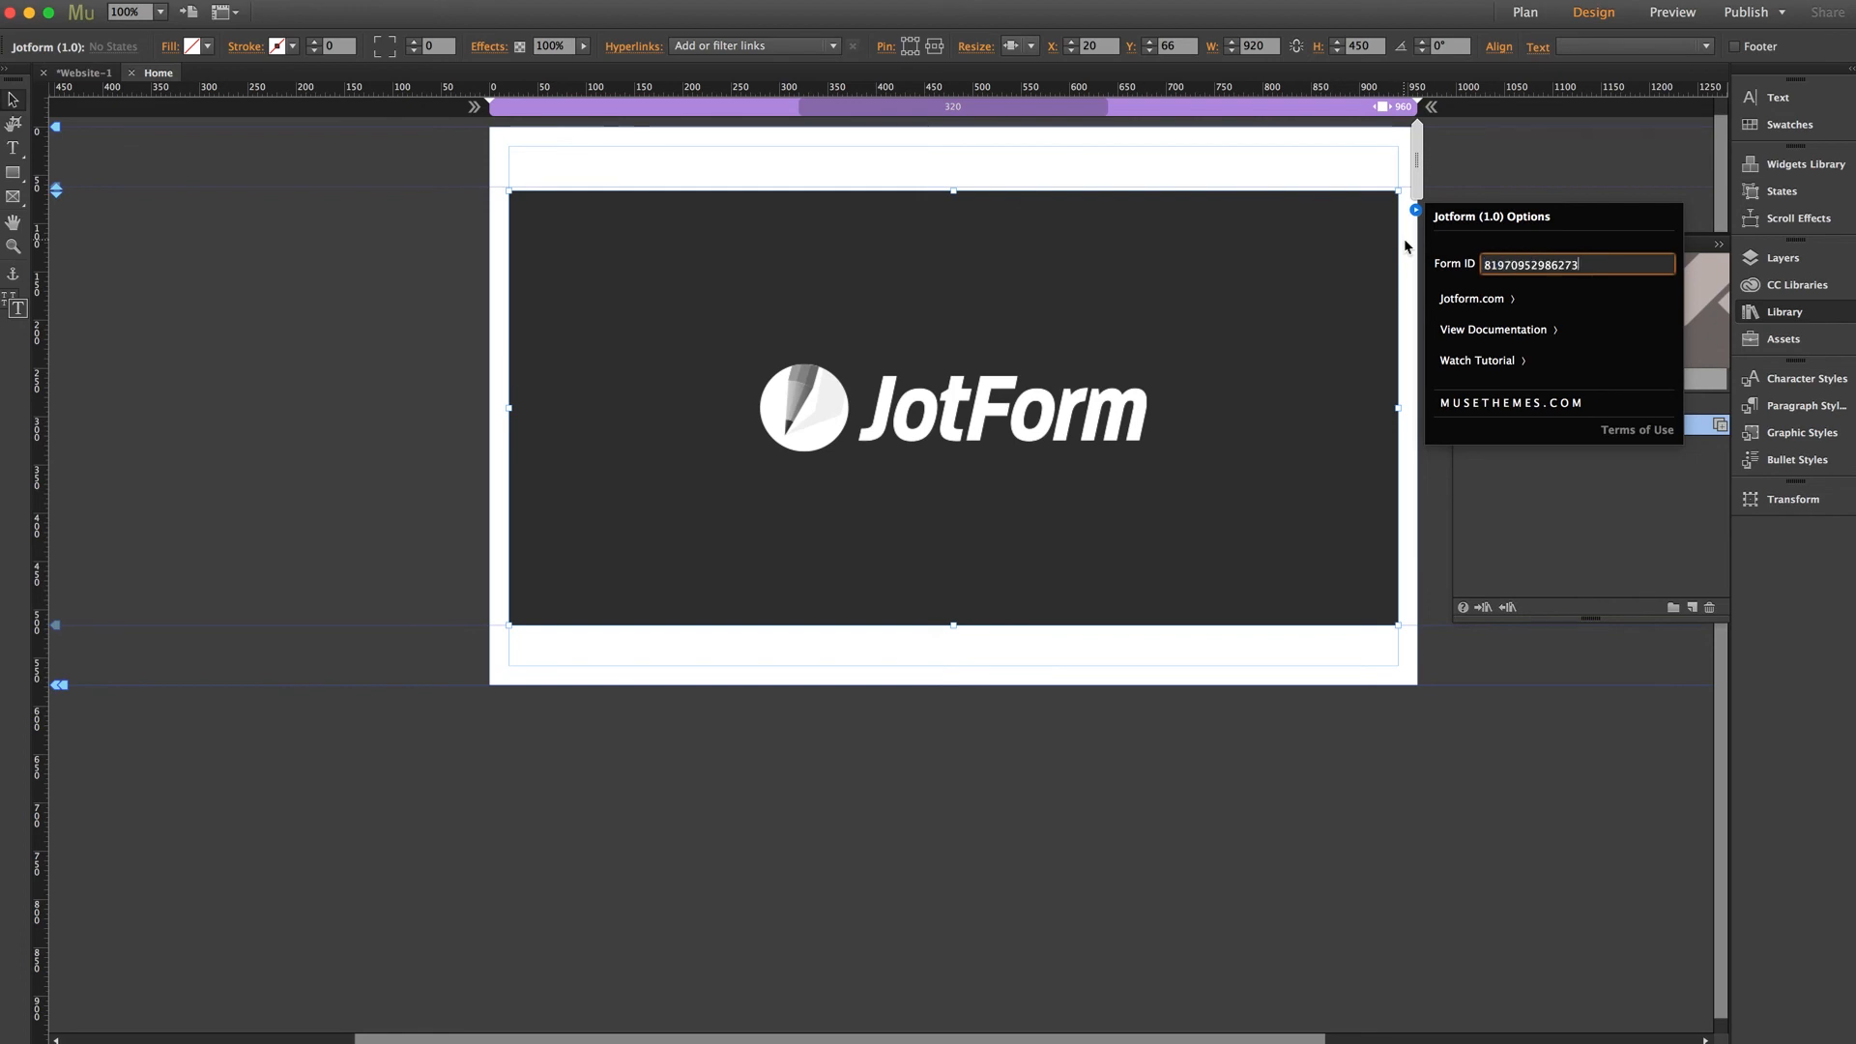
key(Return)
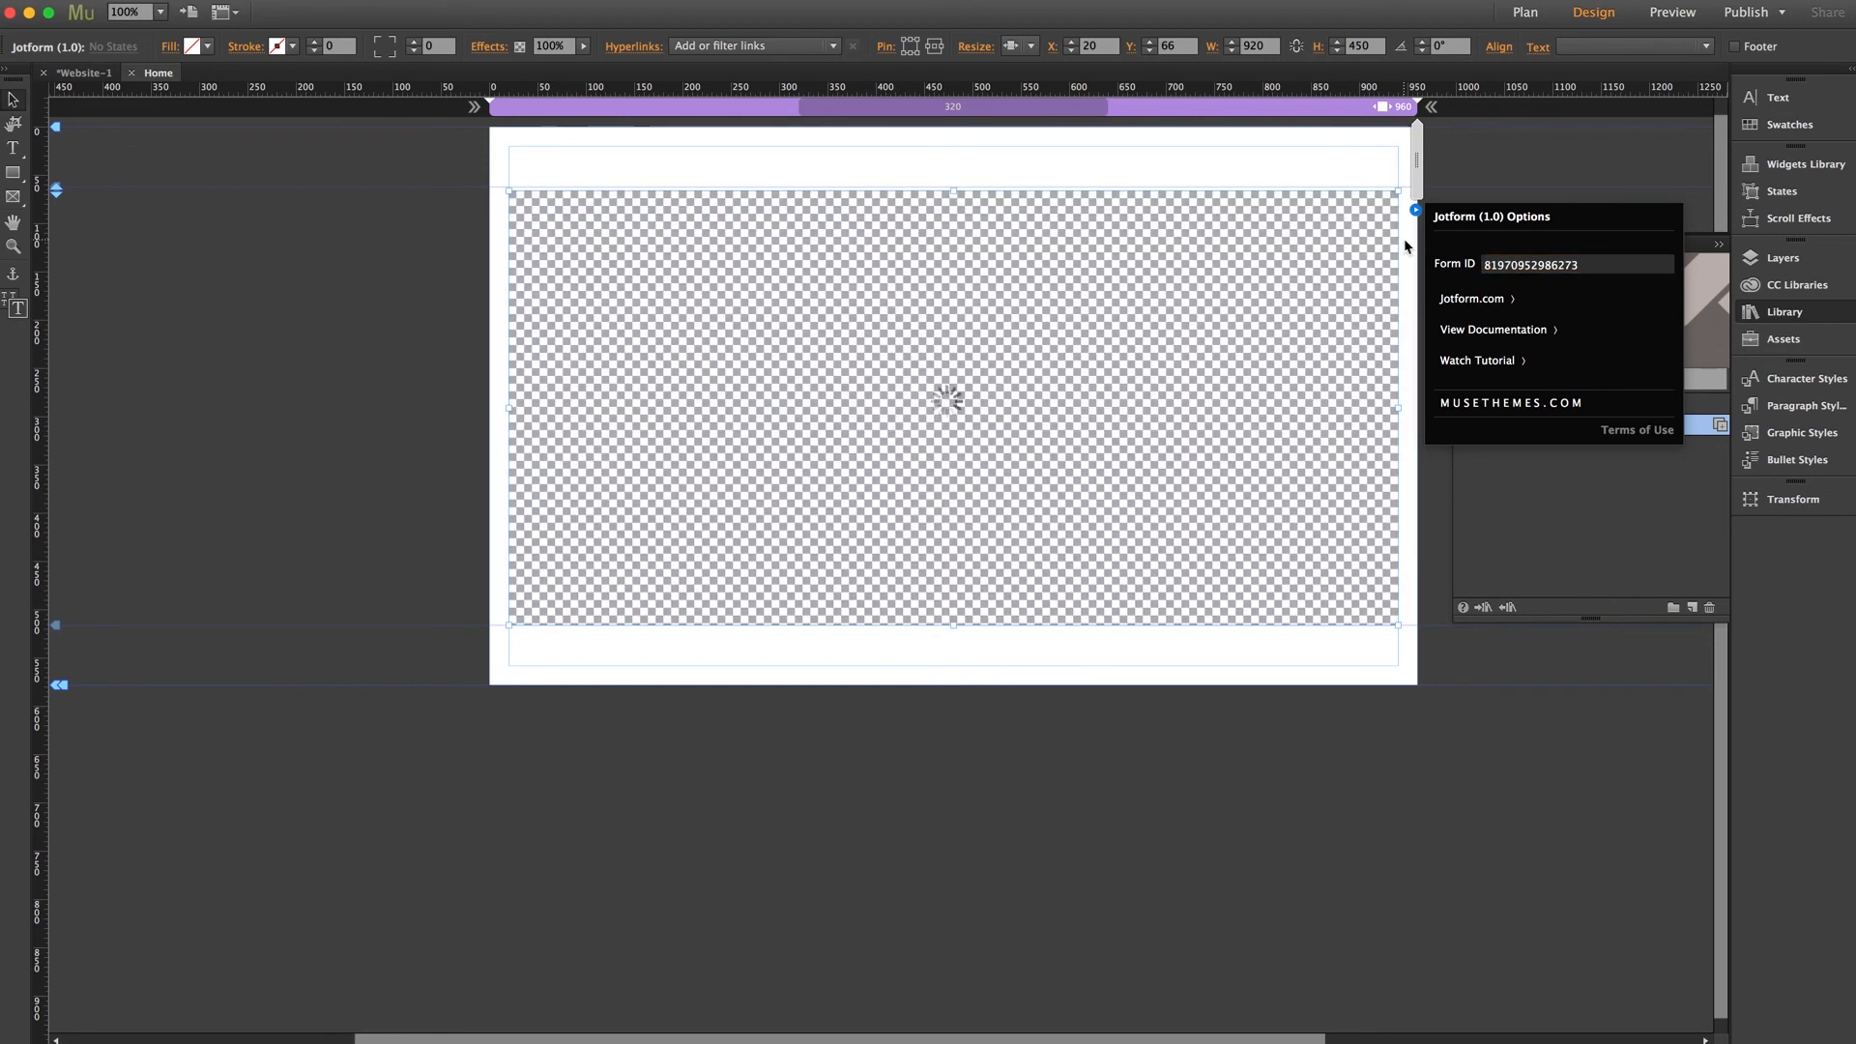
click(1517, 186)
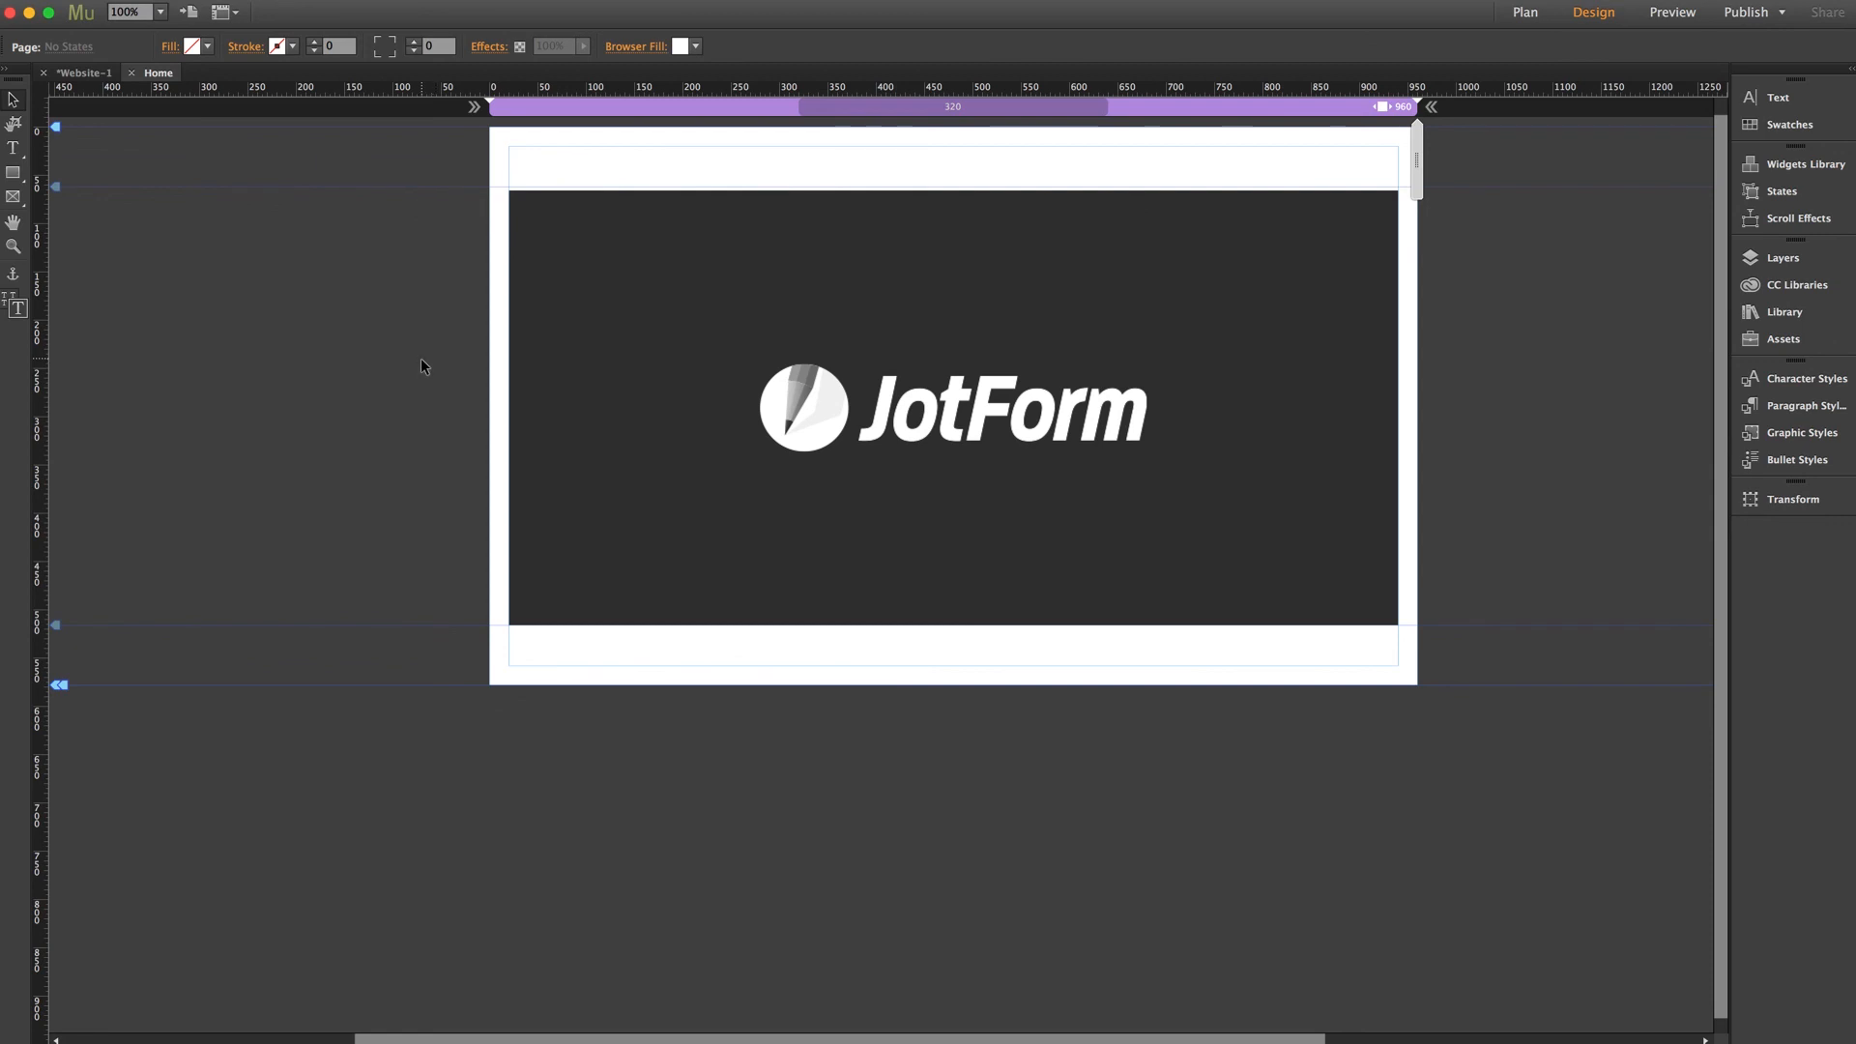
- Export the Home page and preview it in the browser (Cmd+Option+E)
key(super+alt+e)
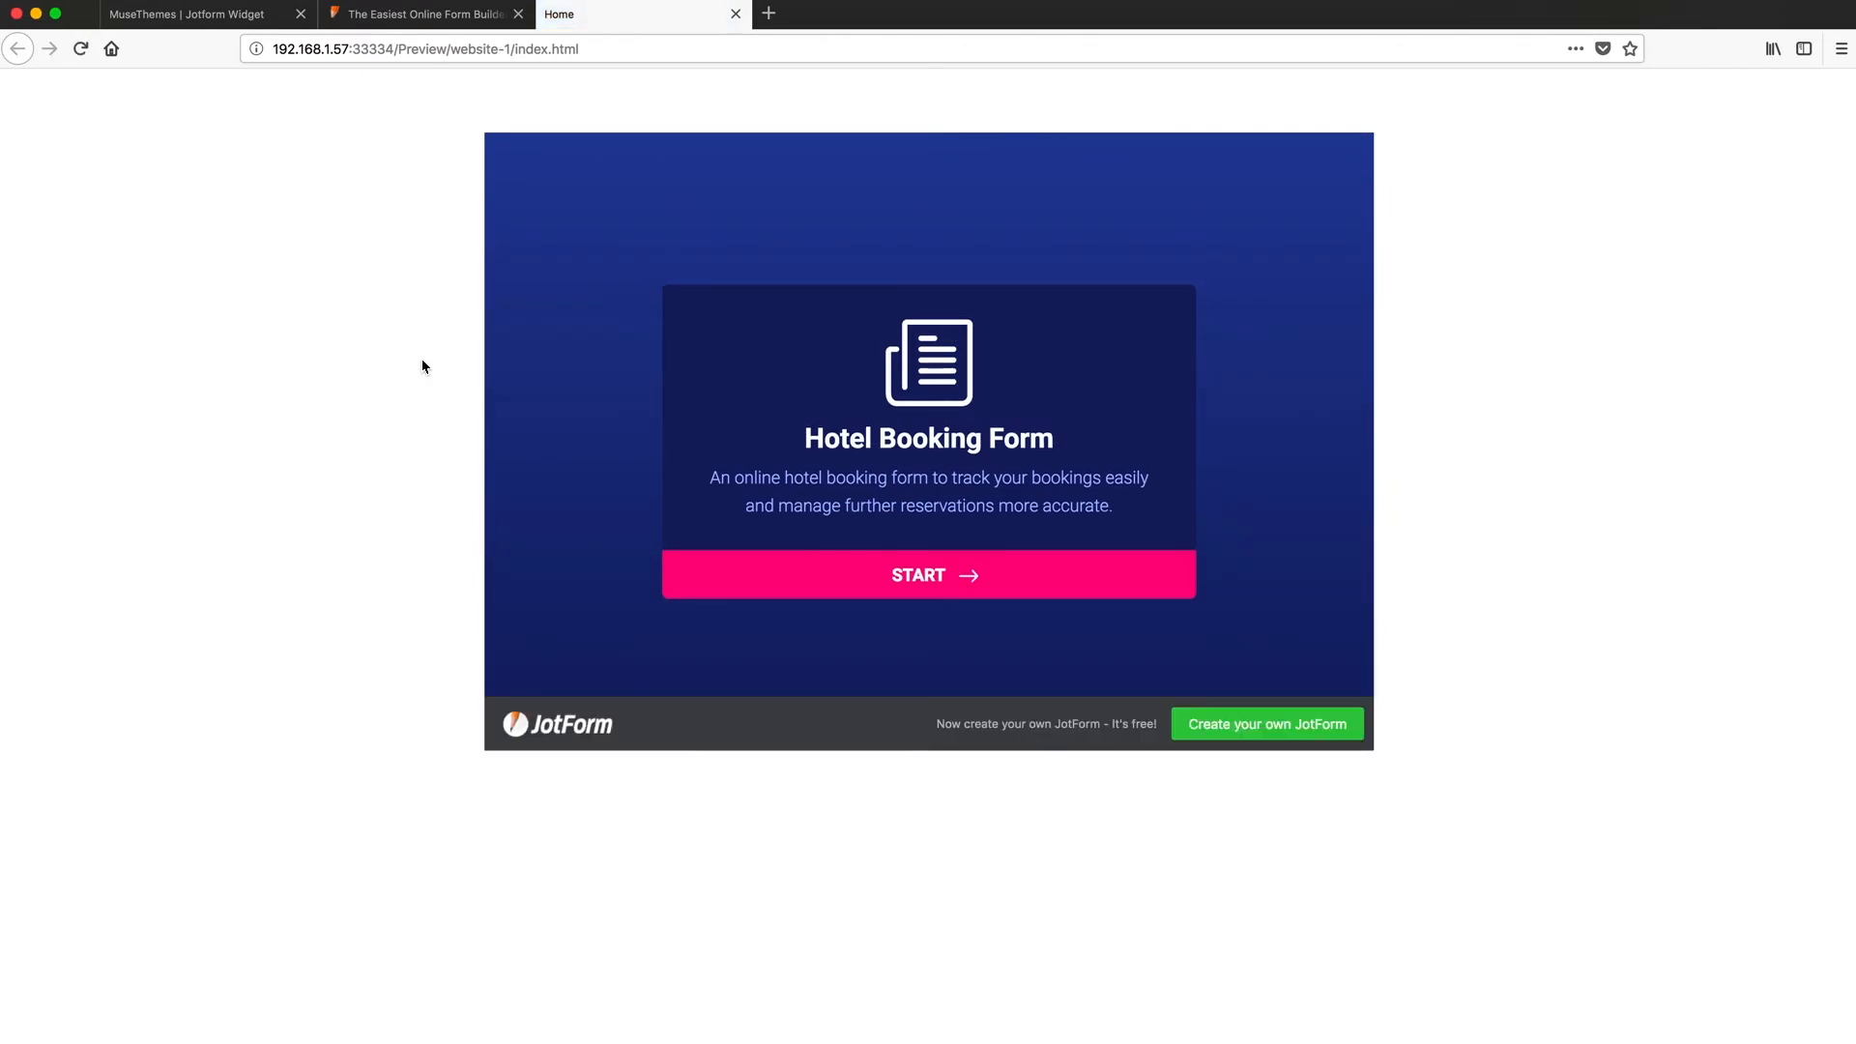
- Start the embedded Hotel Booking form and advance to its What's Your Name question
click(915, 578)
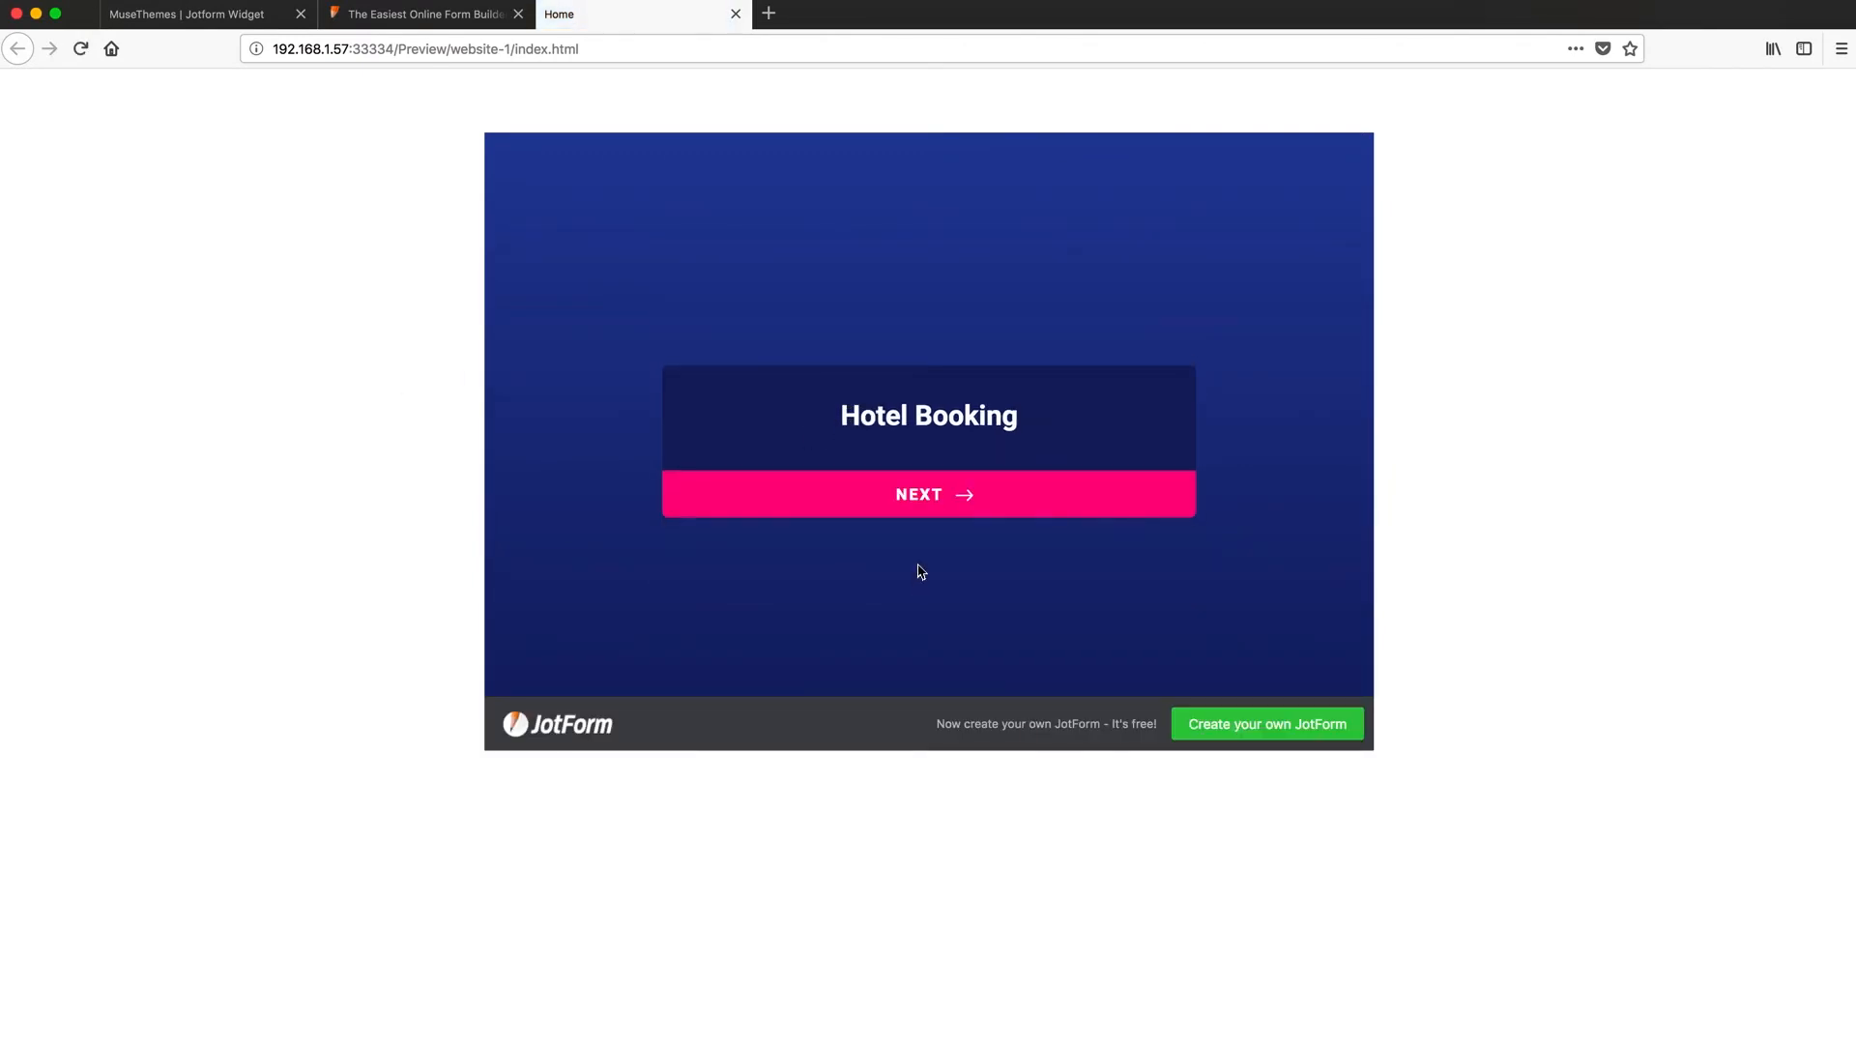
click(931, 498)
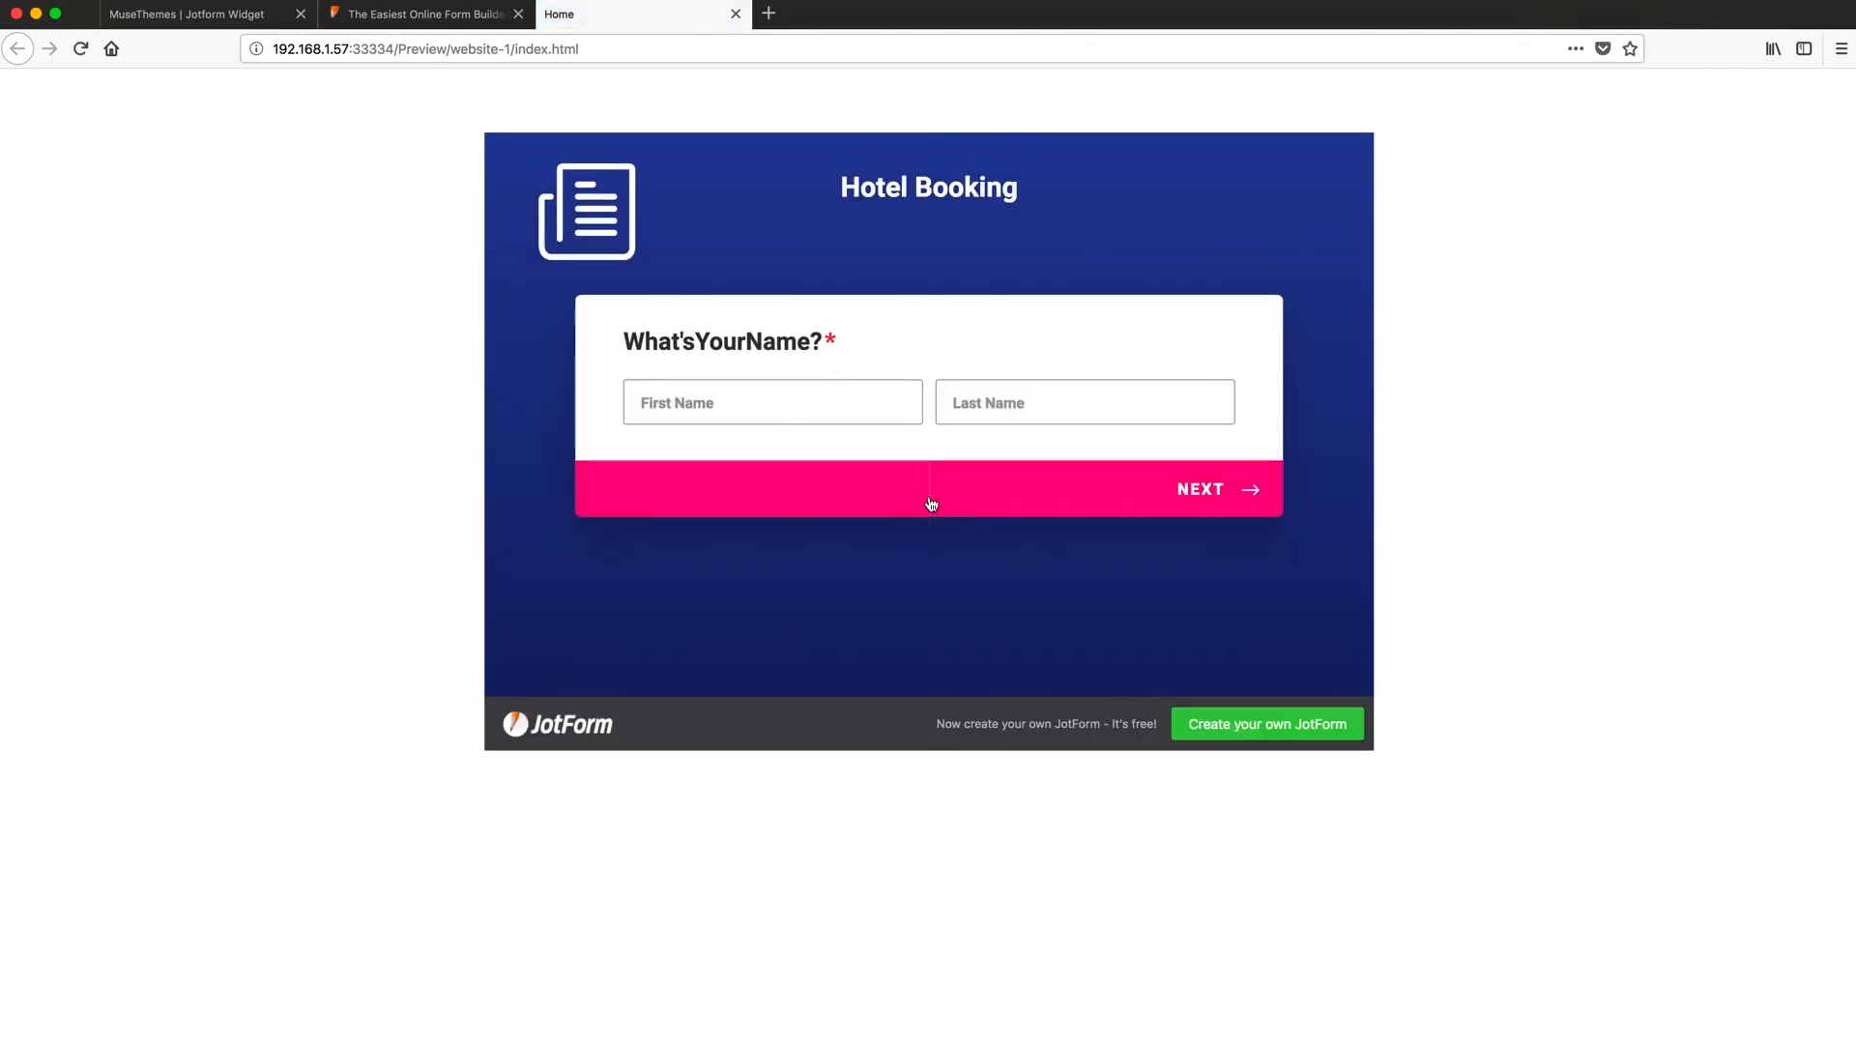